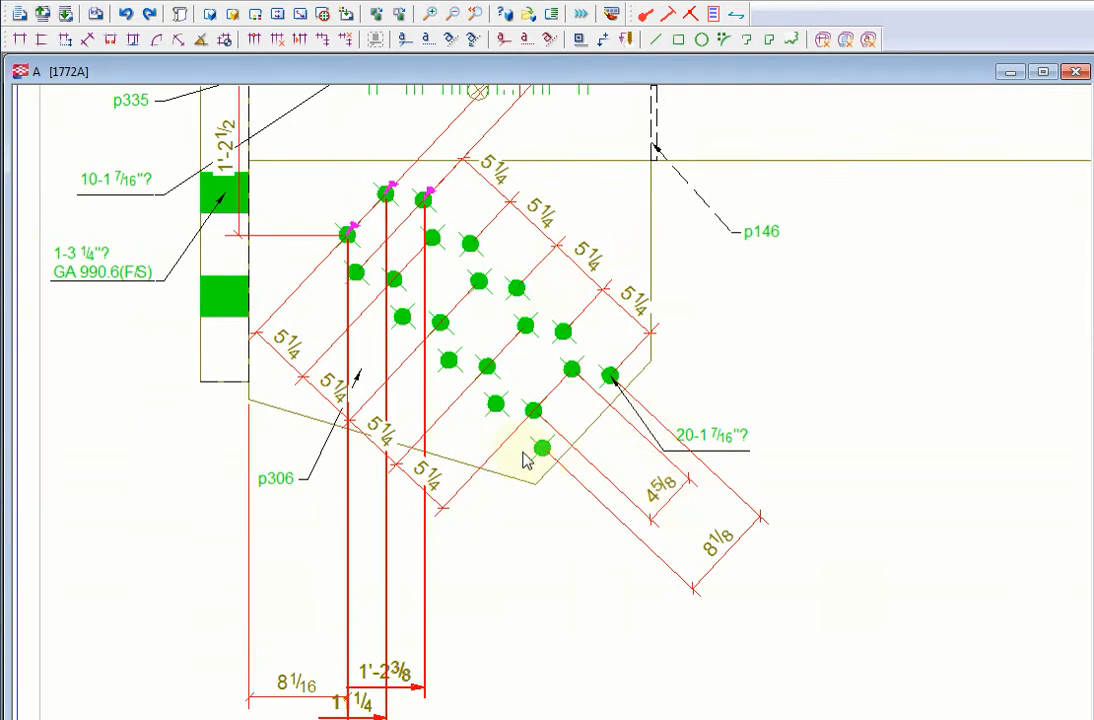
- Change the bolt representation of one bolt group on the gusset plate to exact solid
{"action": "scroll", "coordinate": [535, 453], "scroll_direction": "up", "scroll_amount": 1}
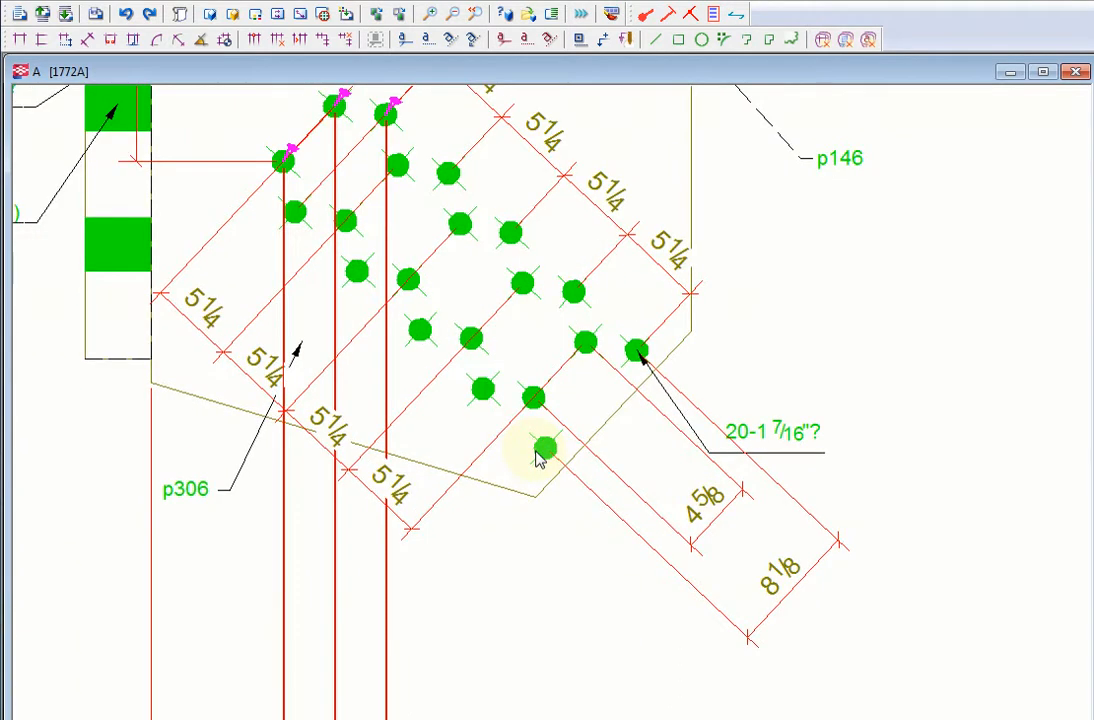
{"action": "scroll", "coordinate": [537, 457], "scroll_direction": "down", "scroll_amount": 1}
{"action": "scroll", "coordinate": [535, 453], "scroll_direction": "up", "scroll_amount": 1}
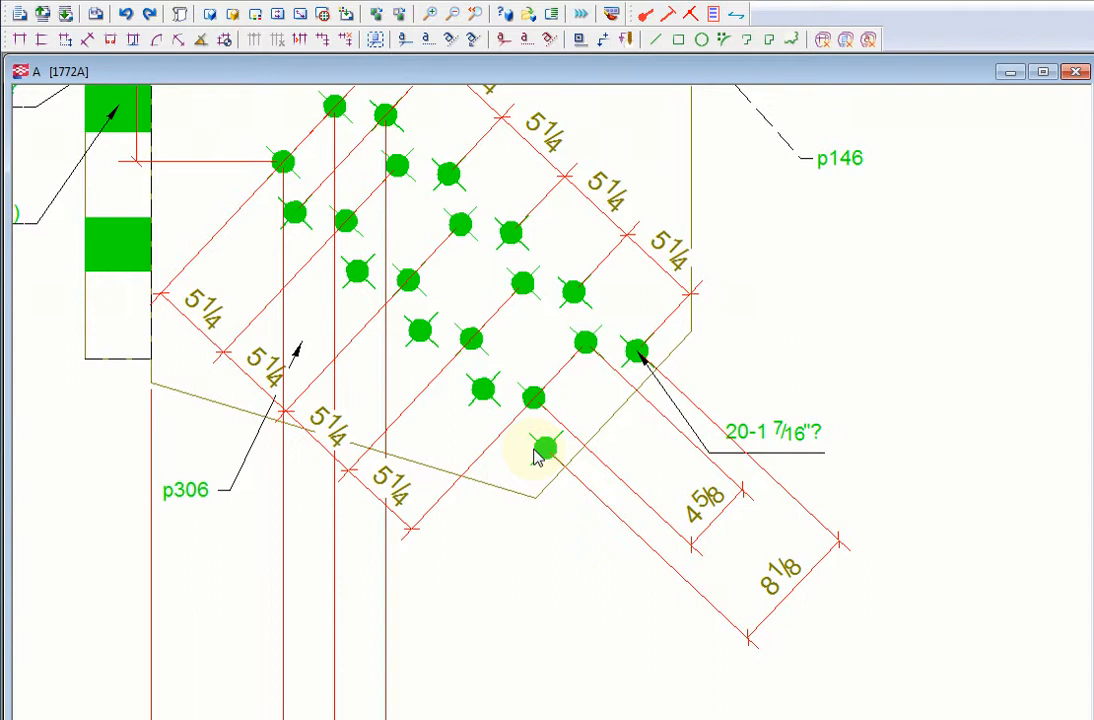
{"action": "double_click", "coordinate": [582, 300]}
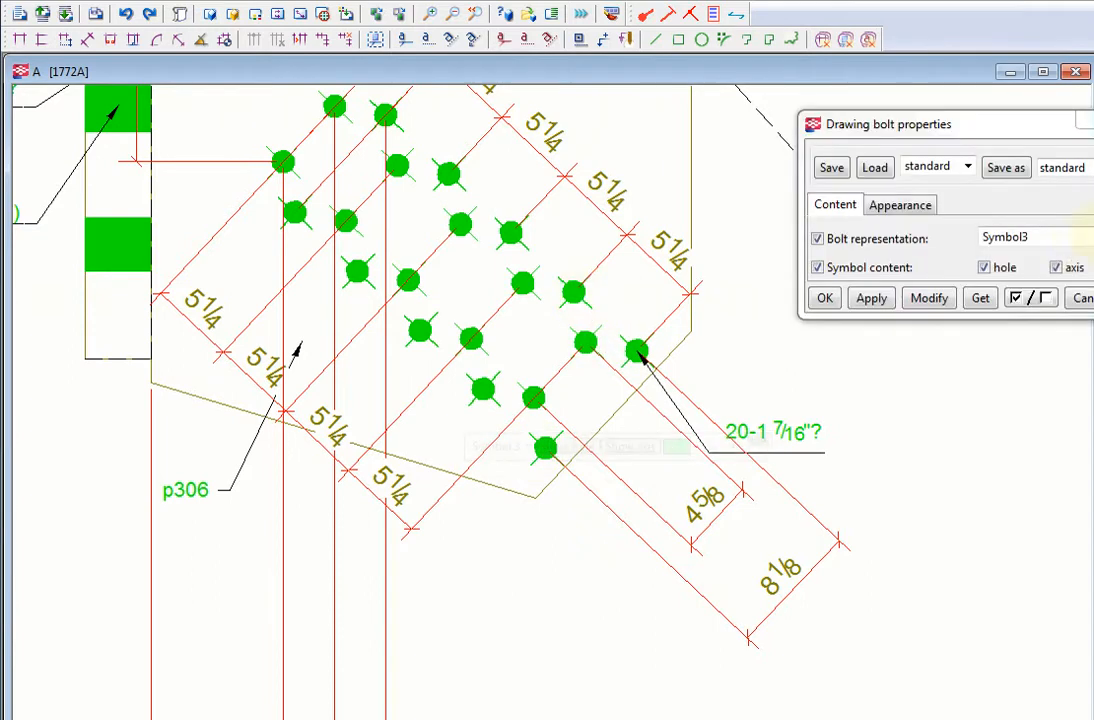
{"action": "left_click", "coordinate": [1066, 240]}
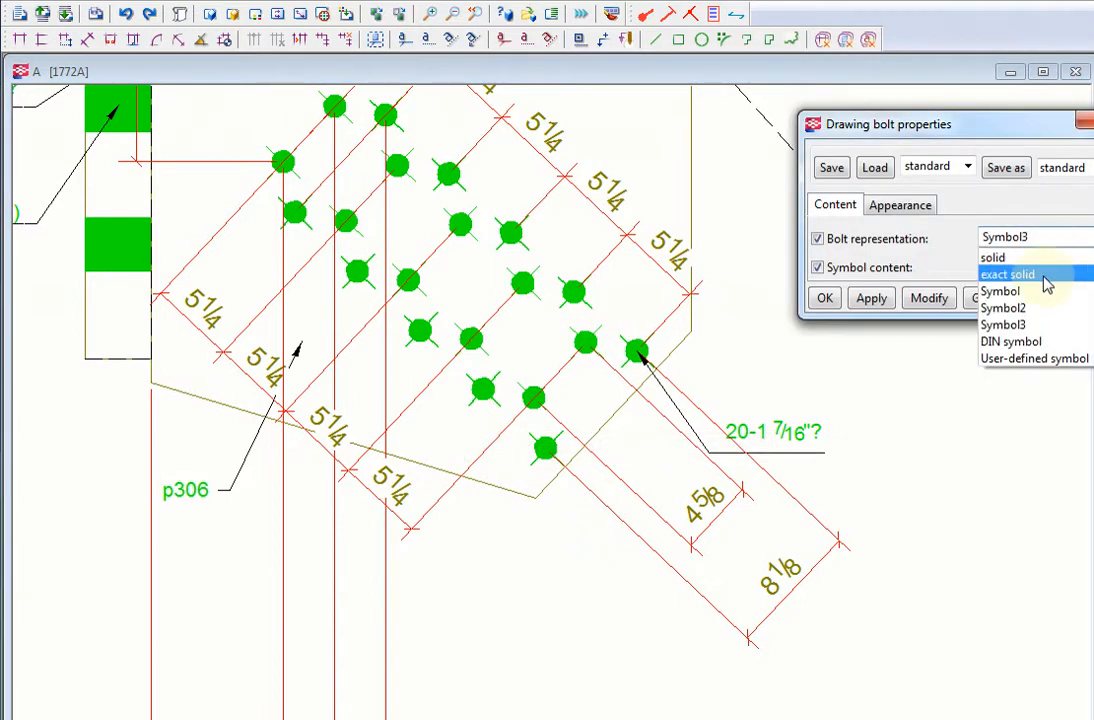
{"action": "left_click", "coordinate": [1043, 280]}
{"action": "left_click", "coordinate": [940, 302]}
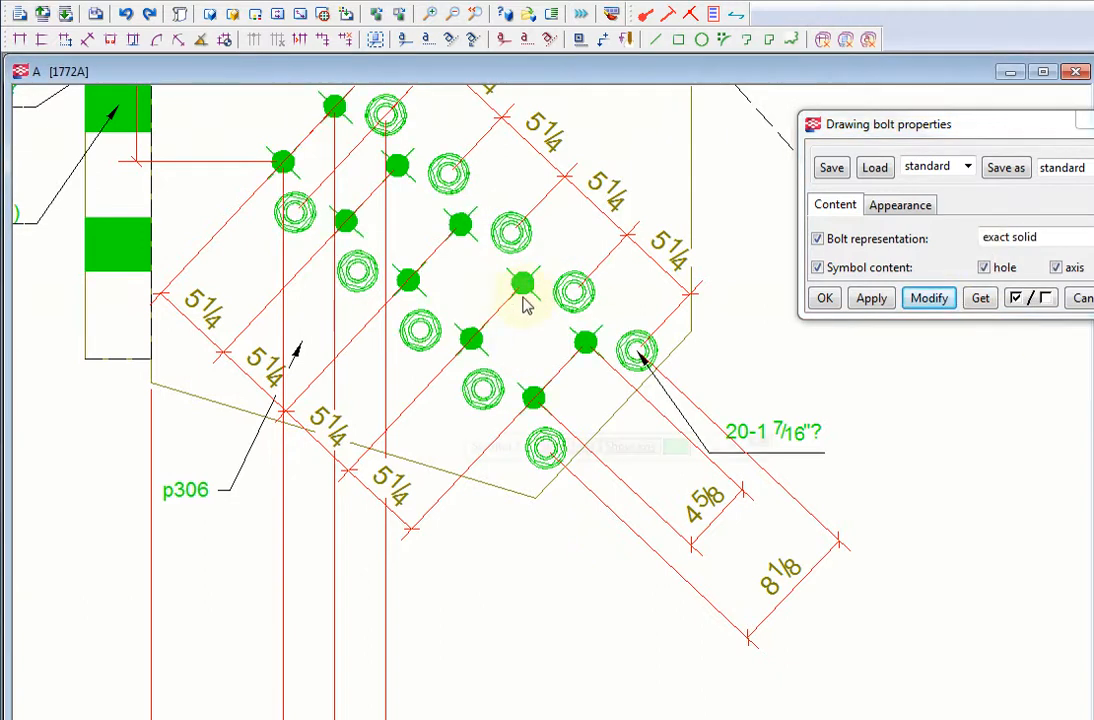
- Change the bolt representation of the other, still filled bolt group on the gusset plate to Symbol
{"action": "left_click", "coordinate": [558, 298]}
{"action": "left_click", "coordinate": [1050, 240]}
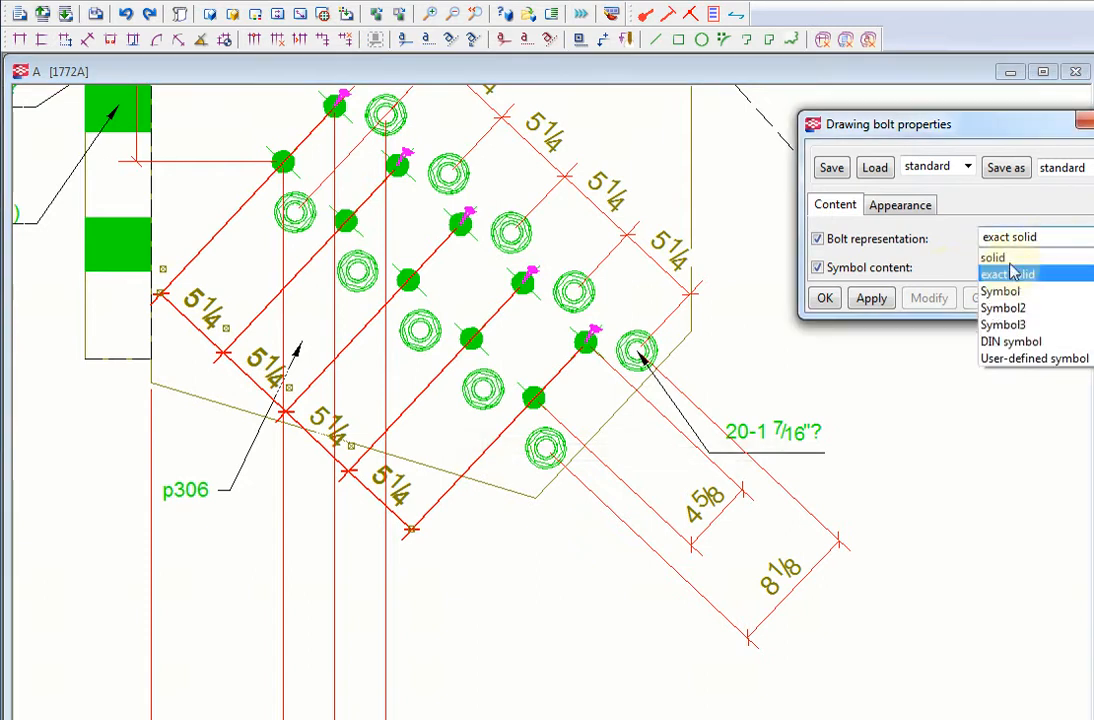
{"action": "left_click", "coordinate": [995, 252]}
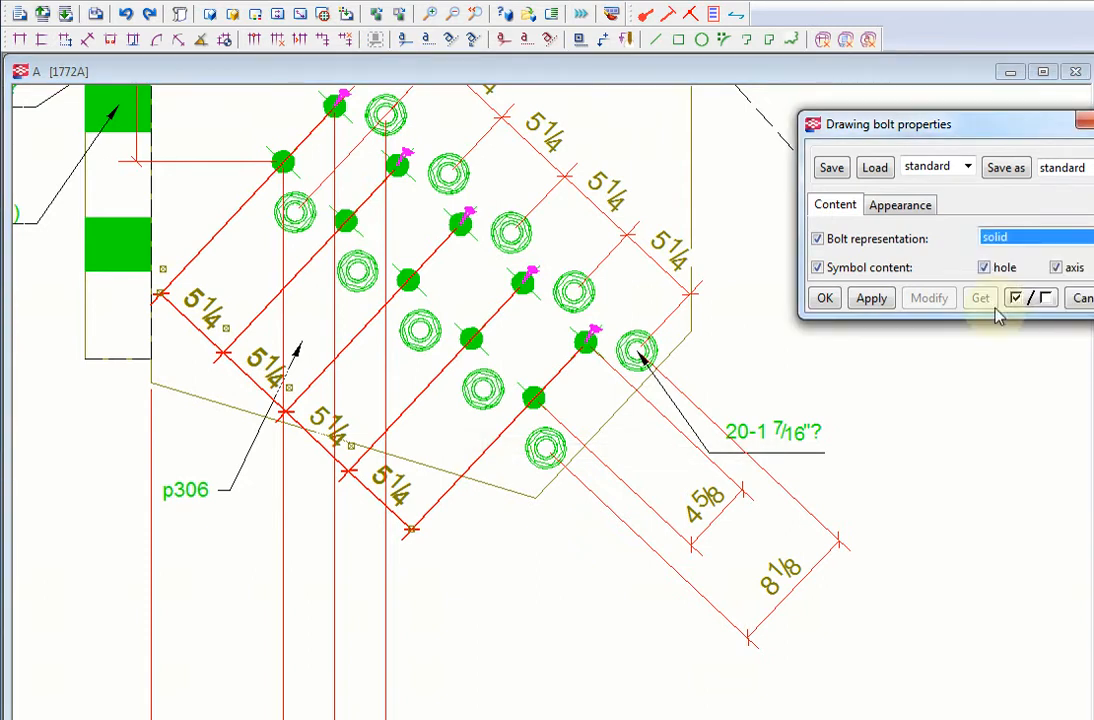
{"action": "left_click", "coordinate": [590, 352]}
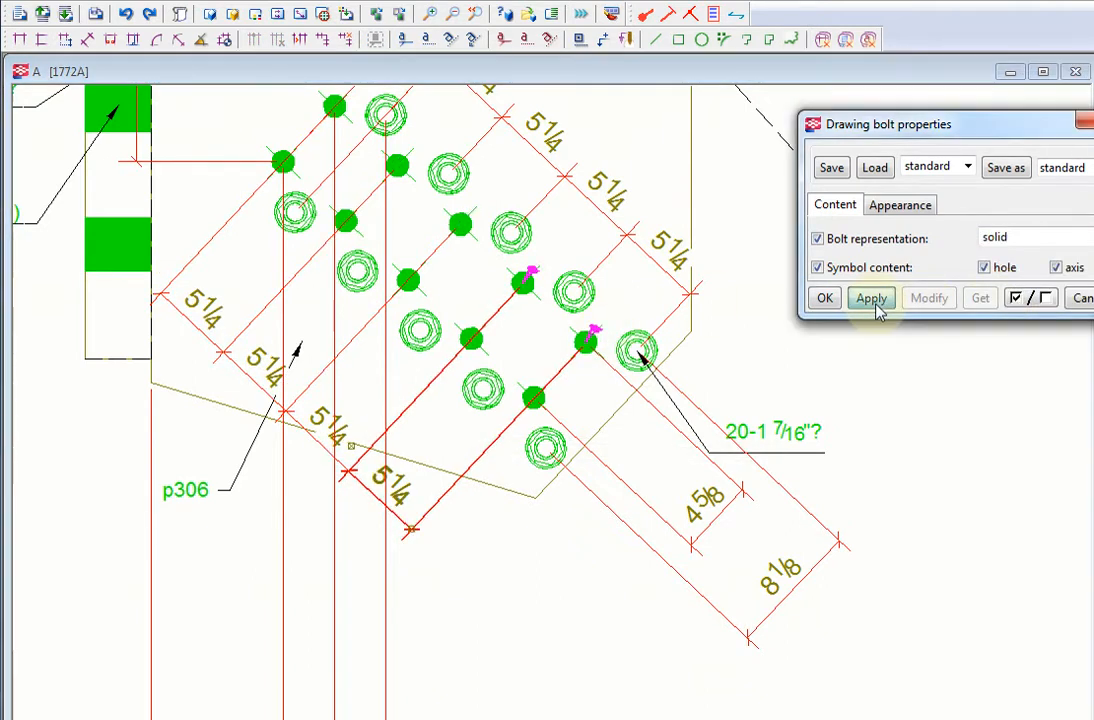
{"action": "left_click", "coordinate": [1050, 238]}
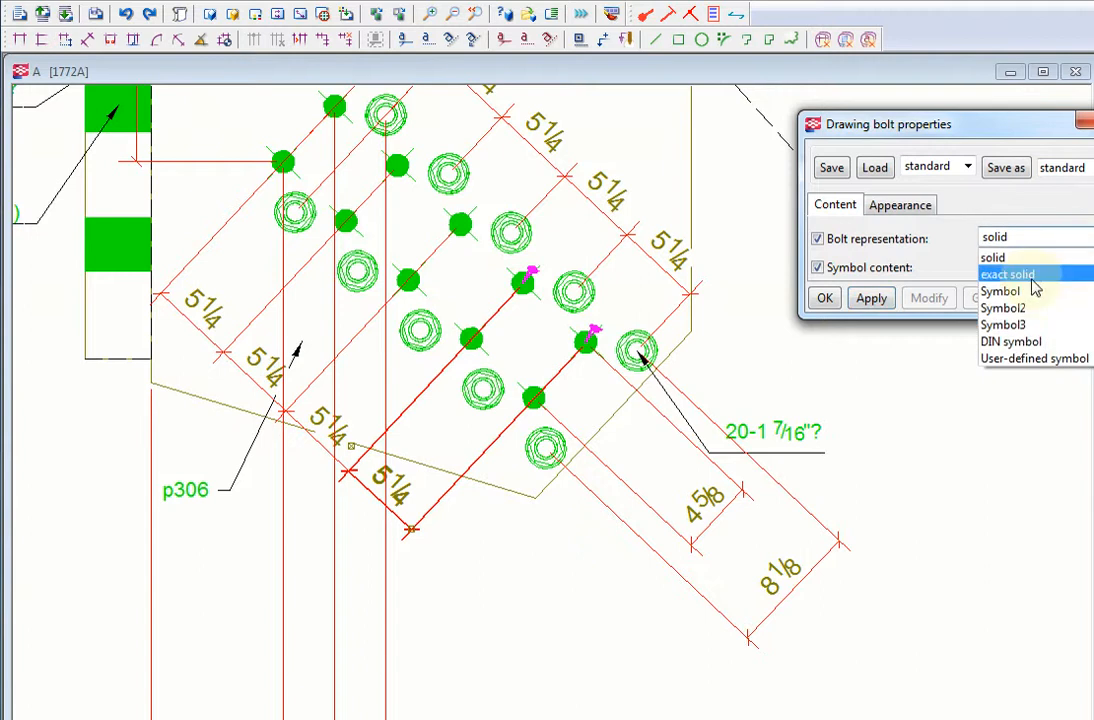
{"action": "left_click", "coordinate": [1000, 291]}
{"action": "left_click", "coordinate": [871, 298]}
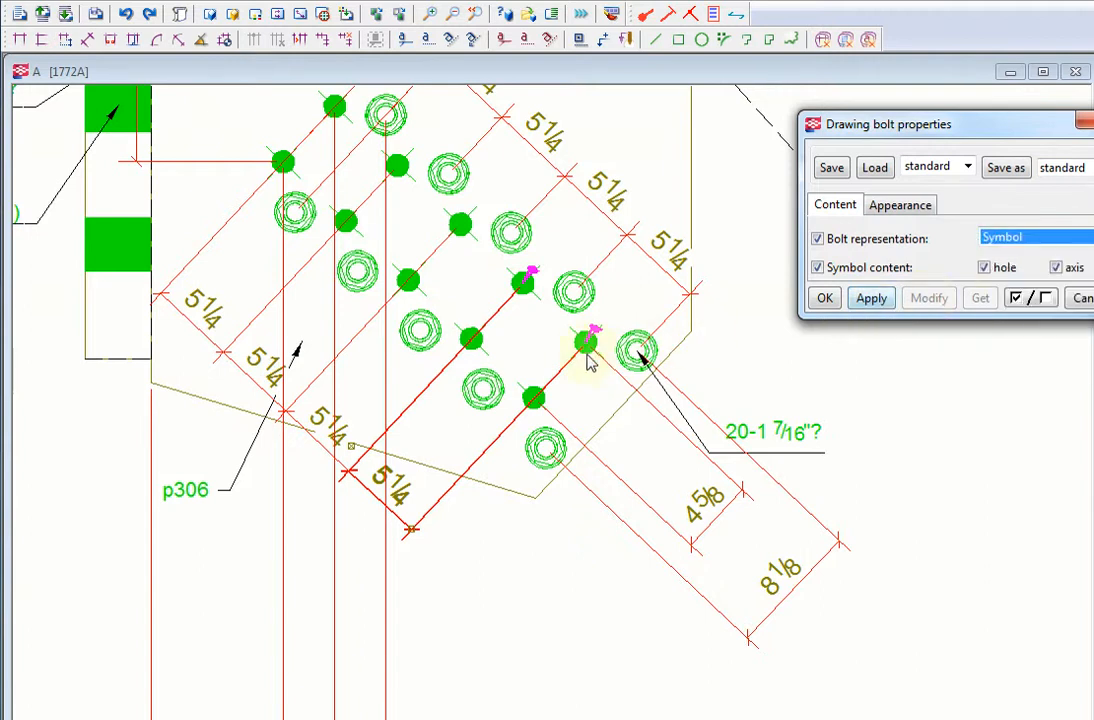
{"action": "left_click", "coordinate": [588, 358]}
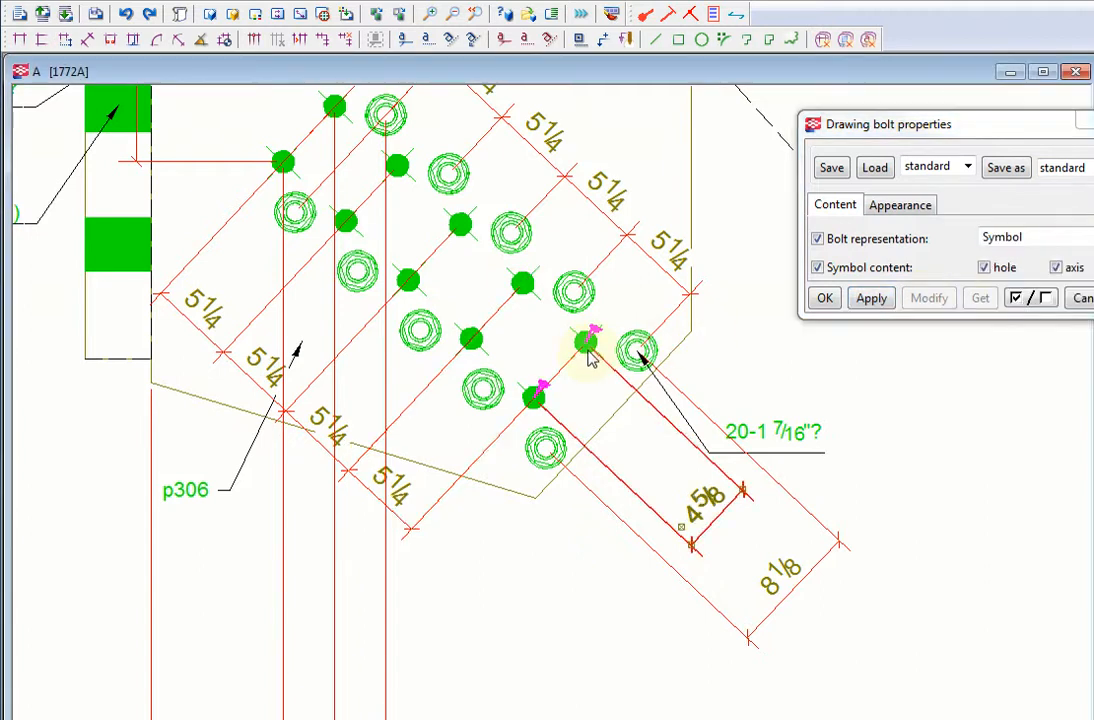
{"action": "left_click", "coordinate": [536, 291]}
{"action": "left_click", "coordinate": [929, 298]}
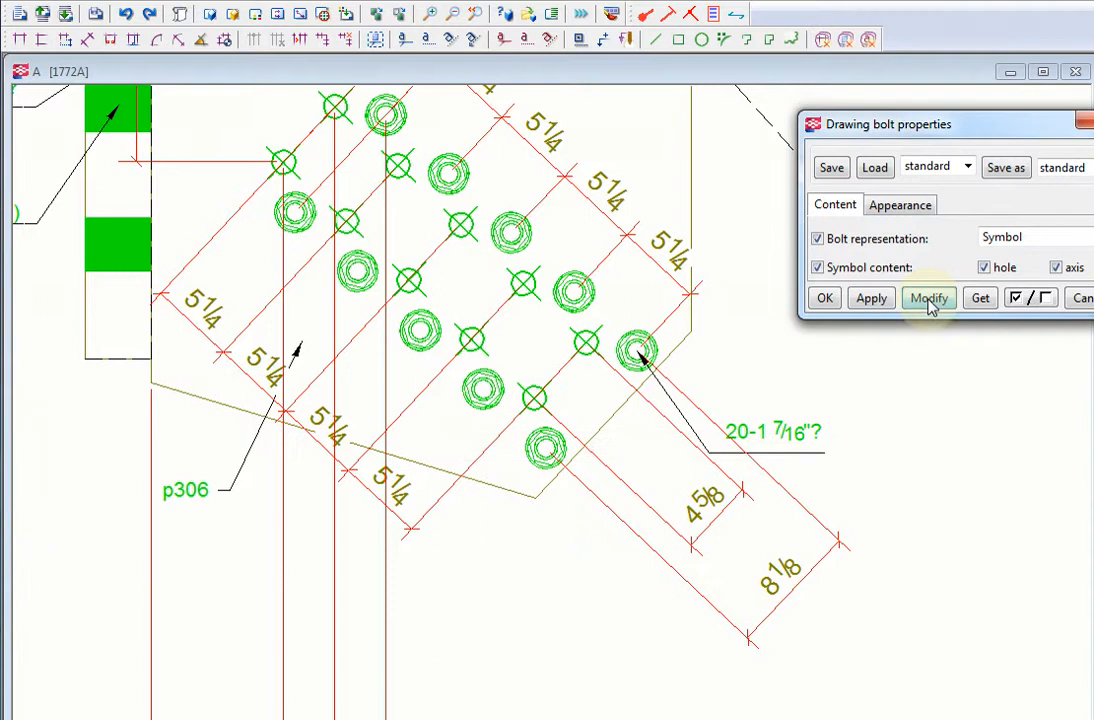
- Set the bolt representation of both bolt groups on the gusset plate to Symbol3
{"action": "left_click", "coordinate": [1086, 240]}
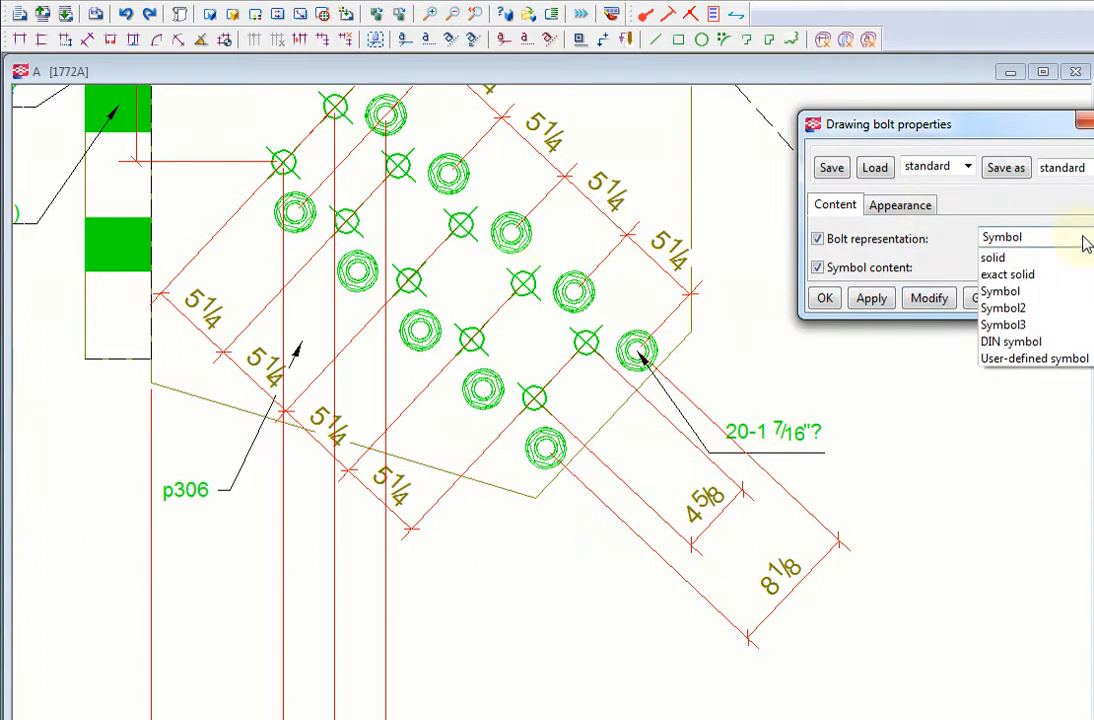
{"action": "left_click", "coordinate": [1020, 325]}
{"action": "left_click", "coordinate": [929, 299]}
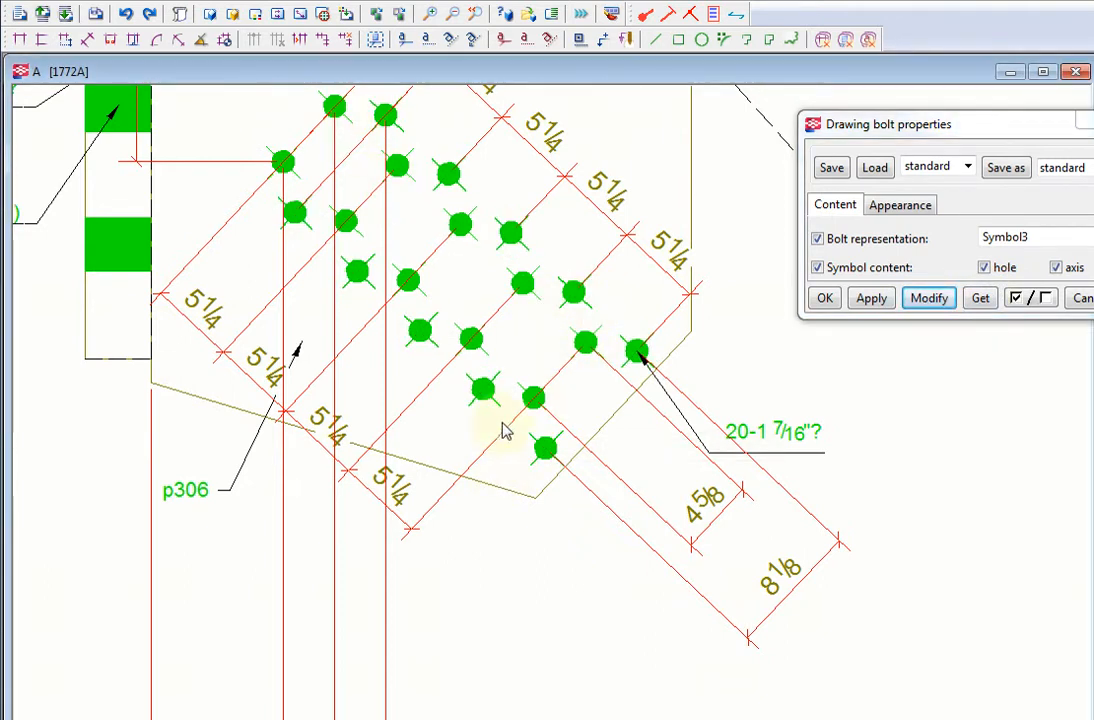
- Examine the gusset plate's bolt dimensions, including the 8 1/8 group width and the 1'-2 1/2 vertical dimension, and close the bolt properties
{"action": "scroll", "coordinate": [541, 451], "scroll_direction": "down", "scroll_amount": 1}
{"action": "scroll", "coordinate": [543, 450], "scroll_direction": "down", "scroll_amount": 1}
{"action": "middle_click_drag", "start_coordinate": [451, 409], "coordinate": [330, 373]}
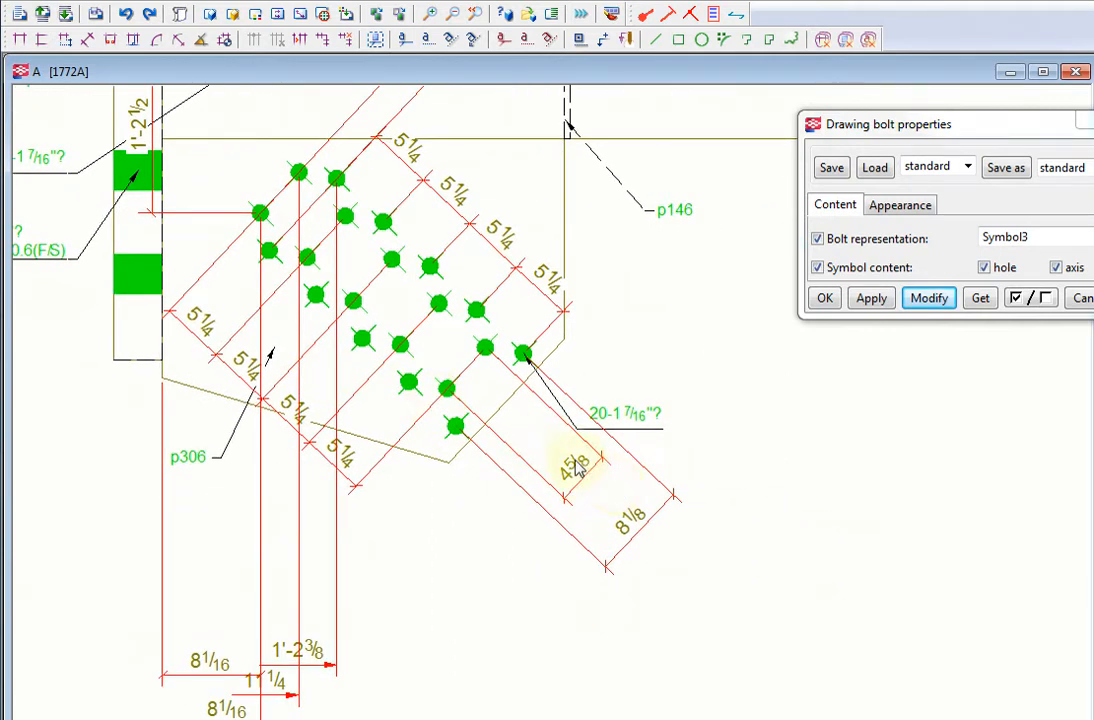
{"action": "left_click", "coordinate": [632, 520]}
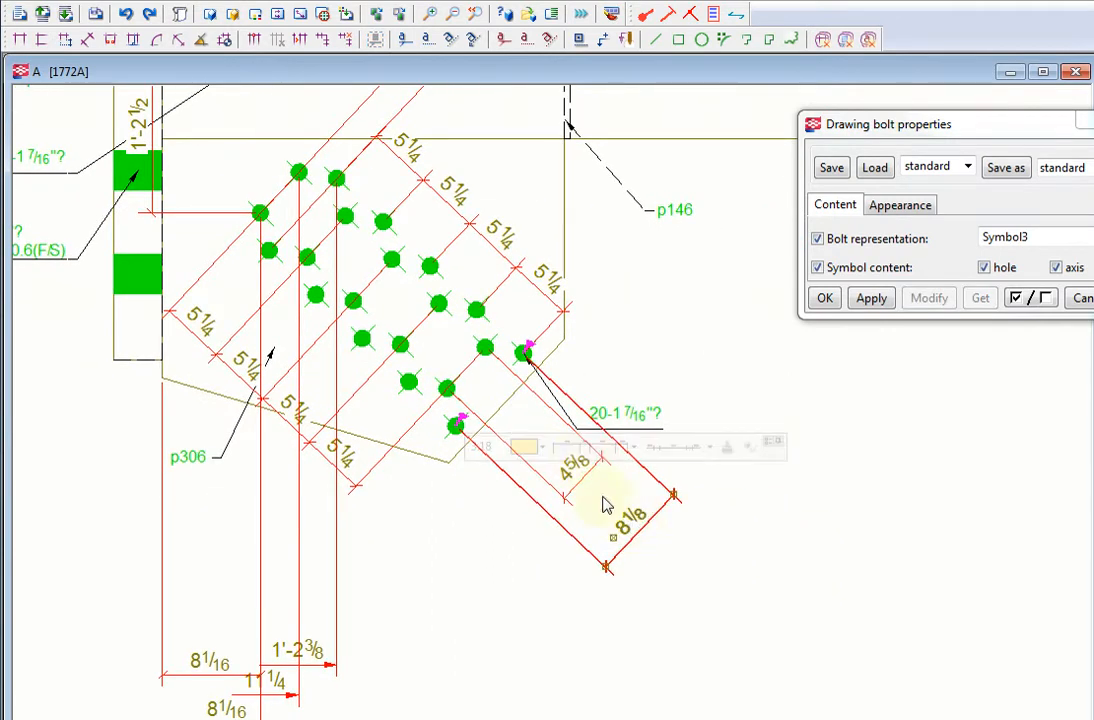
{"action": "middle_click_drag", "start_coordinate": [444, 282], "coordinate": [497, 300]}
{"action": "scroll", "coordinate": [498, 300], "scroll_direction": "down", "scroll_amount": 1}
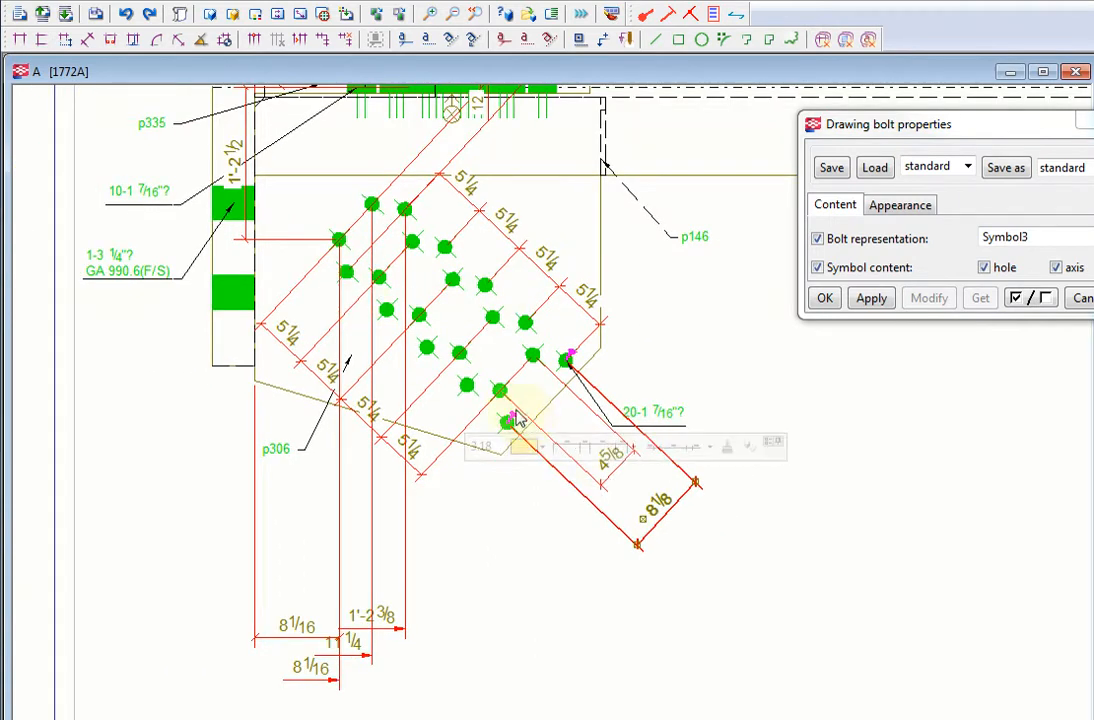
{"action": "left_click", "coordinate": [284, 241]}
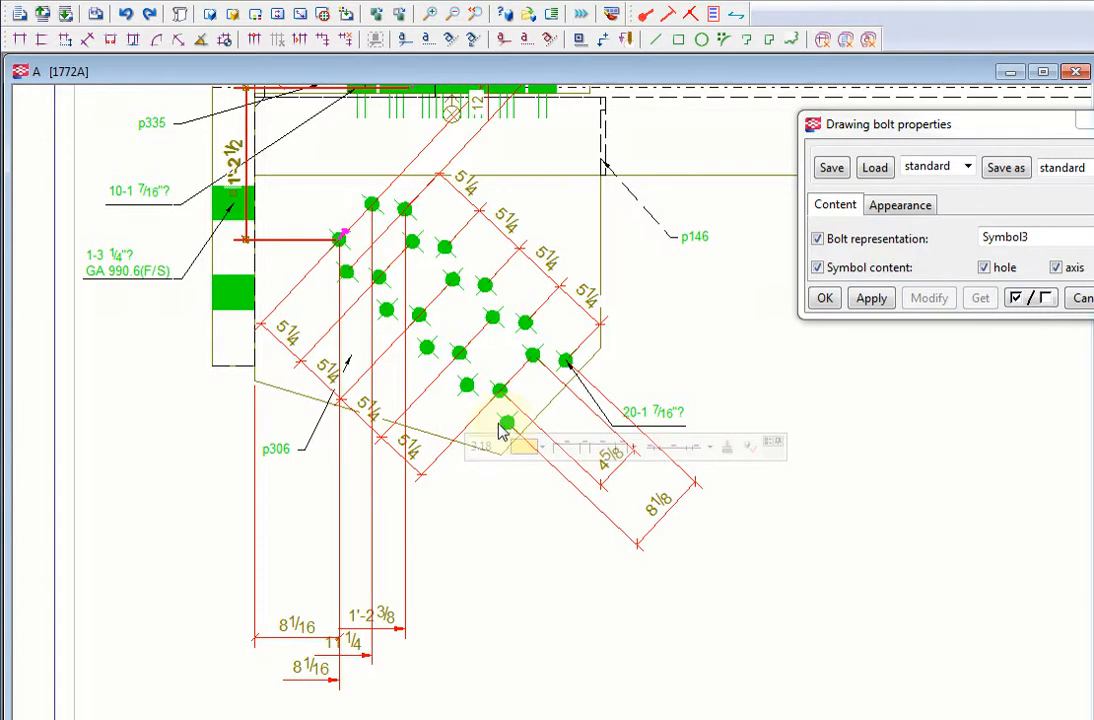
{"action": "key", "text": "Escape"}
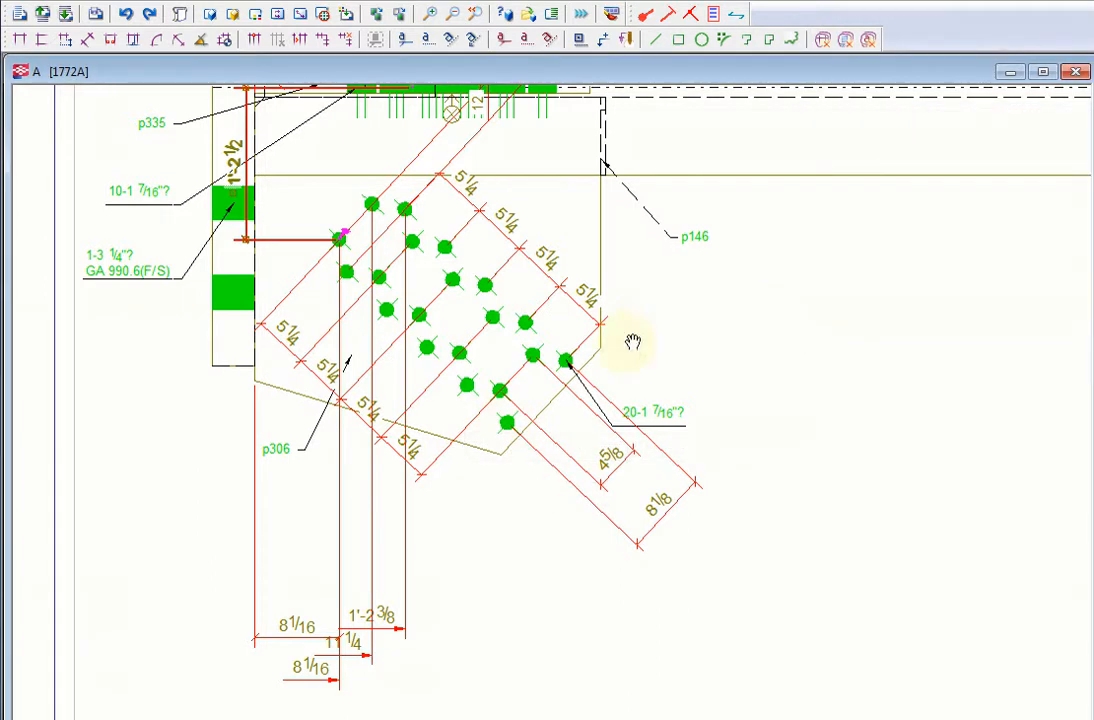
{"action": "scroll", "coordinate": [632, 341], "scroll_direction": "down", "scroll_amount": 2}
{"action": "scroll", "coordinate": [600, 328], "scroll_direction": "up", "scroll_amount": 3}
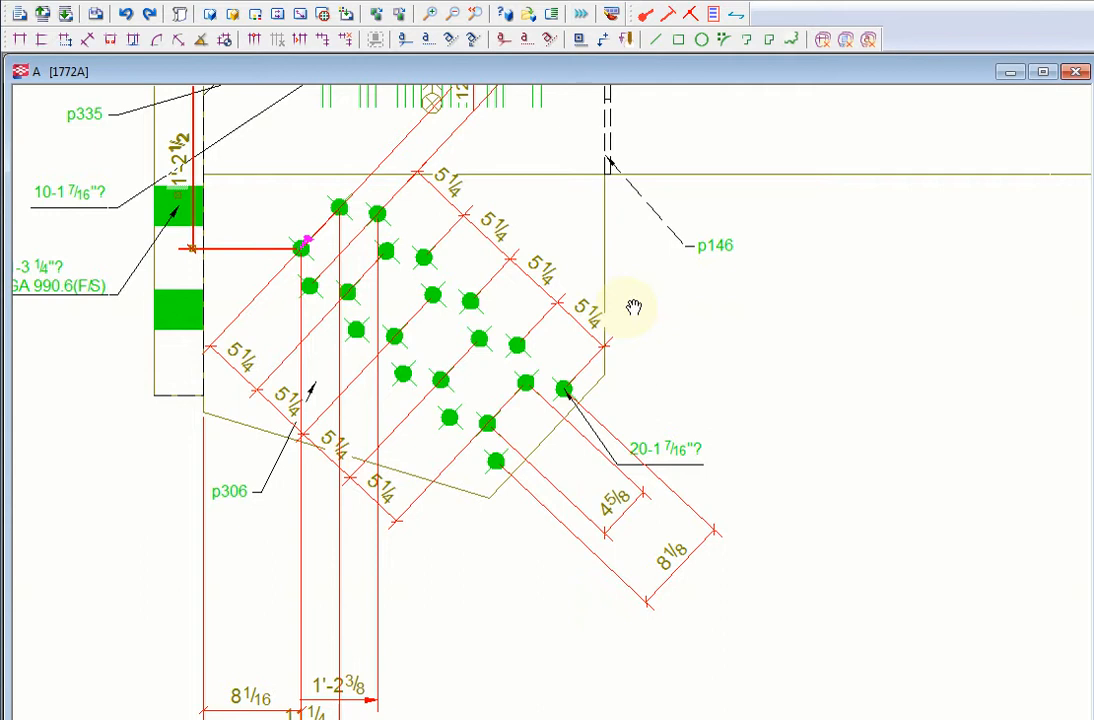
{"action": "middle_click_drag", "start_coordinate": [632, 310], "coordinate": [669, 264]}
{"action": "scroll", "coordinate": [641, 252], "scroll_direction": "down", "scroll_amount": 2}
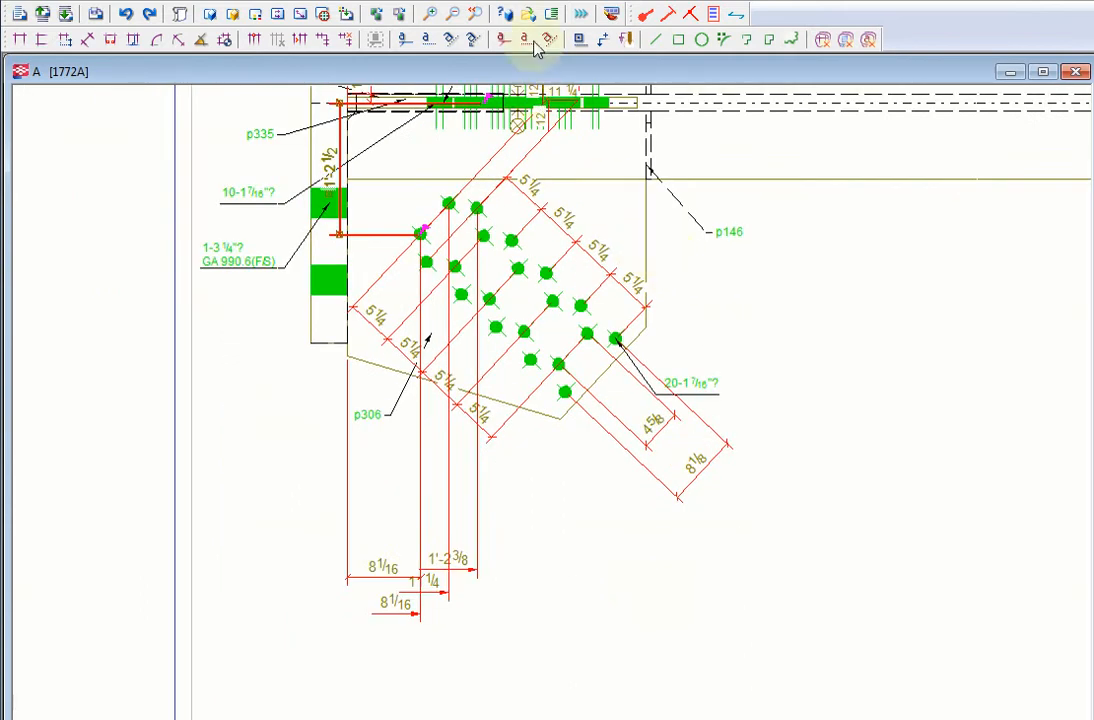
- Inquire the properties of gusset plate p306, check its UsedDimType entry, and close the report
{"action": "left_click", "coordinate": [505, 13]}
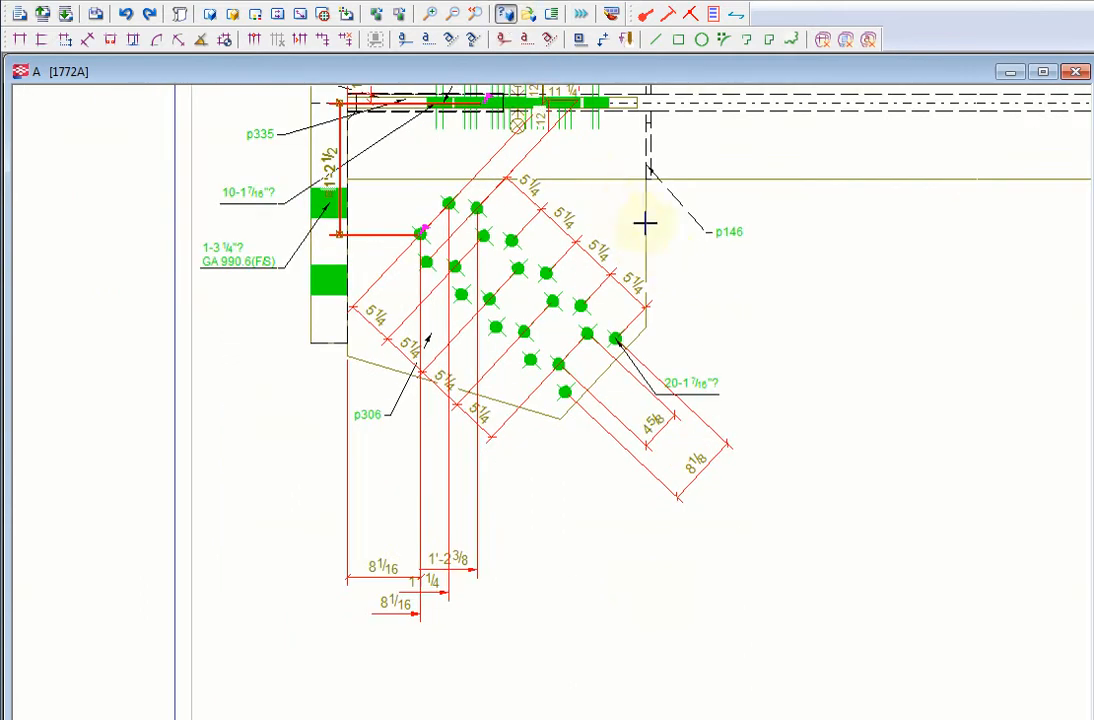
{"action": "left_click", "coordinate": [650, 232]}
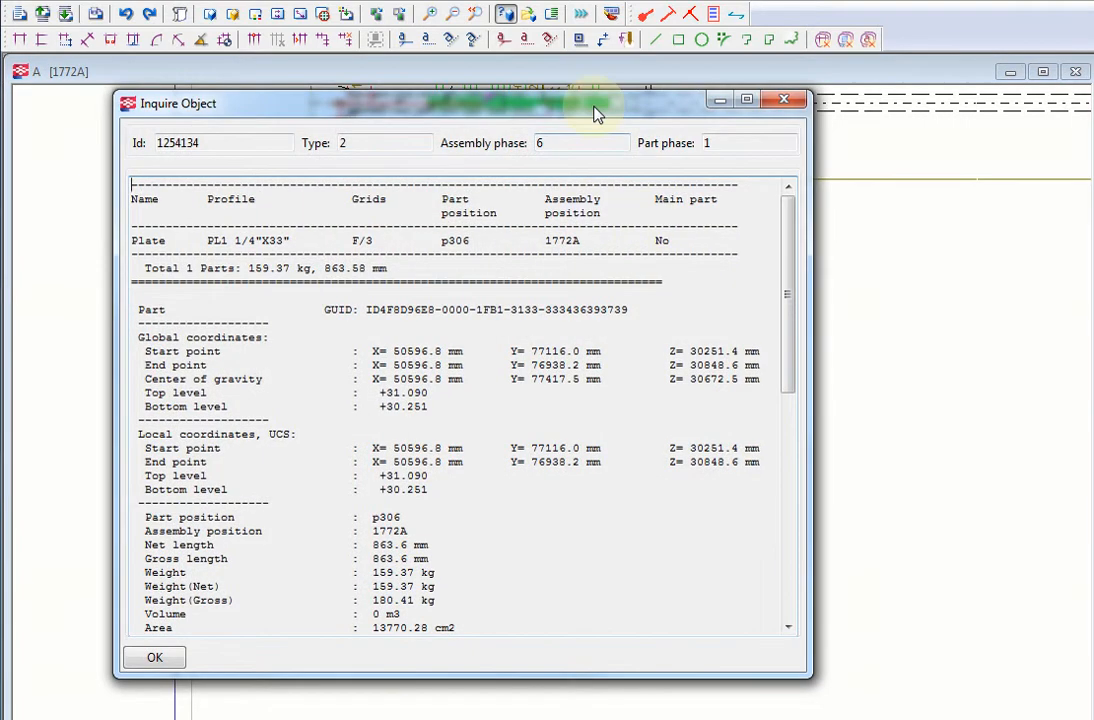
{"action": "left_click_drag", "start_coordinate": [594, 113], "coordinate": [561, 58]}
{"action": "left_click_drag", "start_coordinate": [756, 270], "coordinate": [767, 471]}
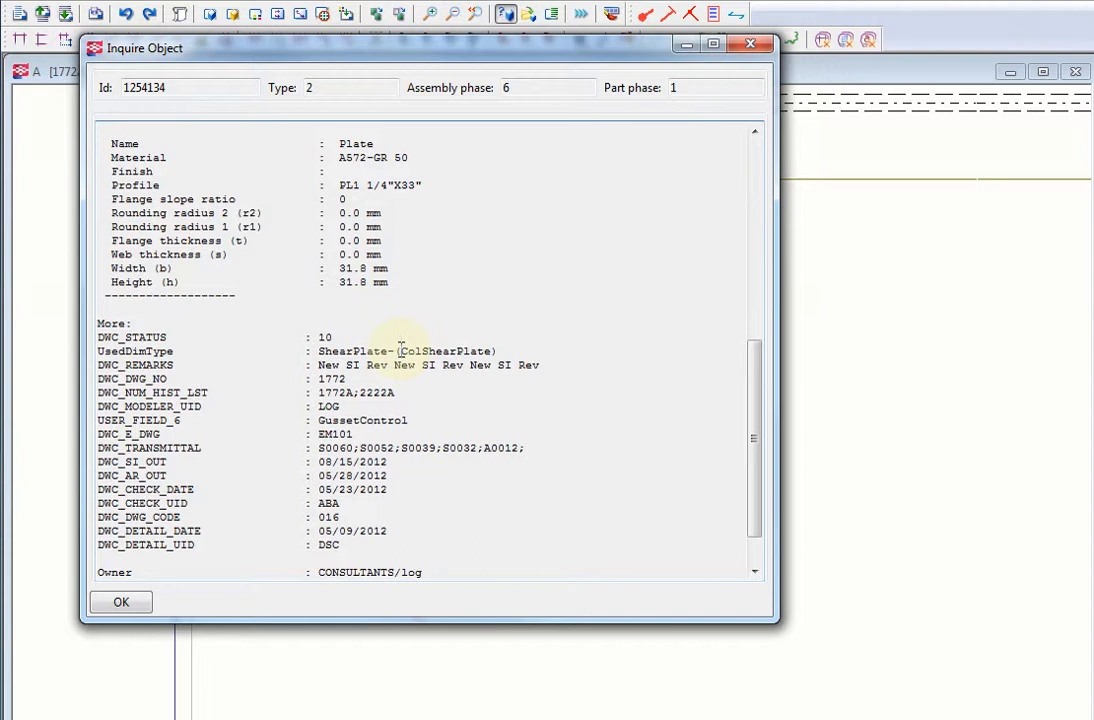
{"action": "left_click_drag", "start_coordinate": [400, 350], "coordinate": [494, 351]}
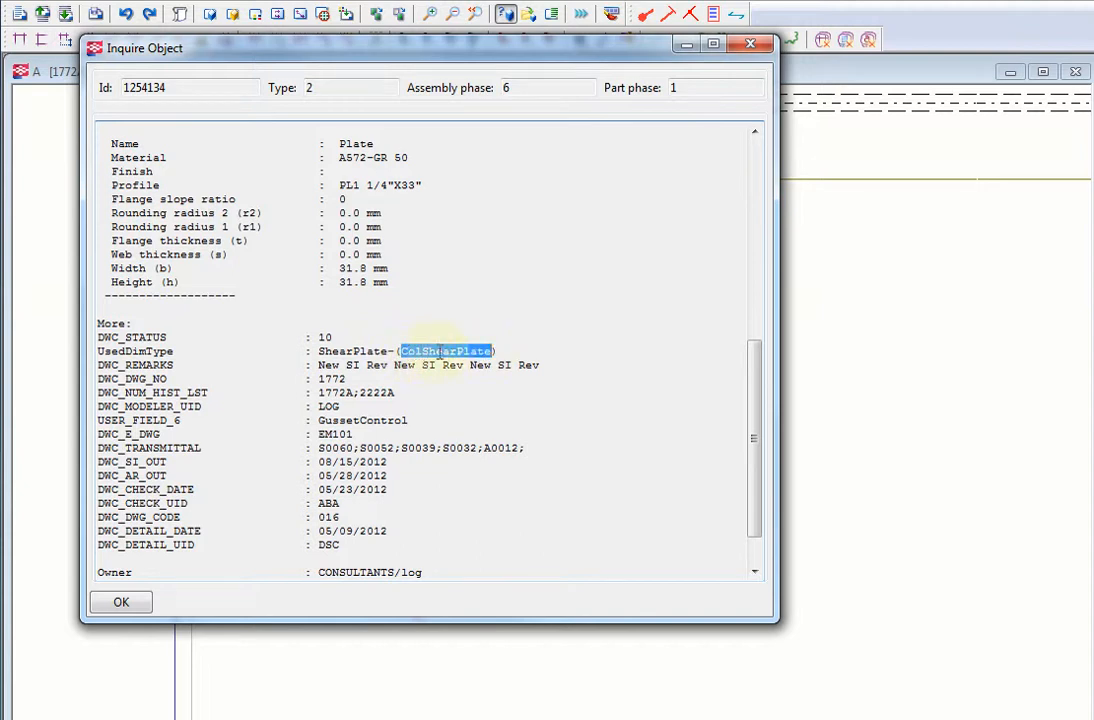
{"action": "left_click", "coordinate": [750, 44]}
- Switch to the Connection Application and open the dimension control settings for column shear plates in a window wide enough to read the notes
{"action": "left_click", "coordinate": [712, 14]}
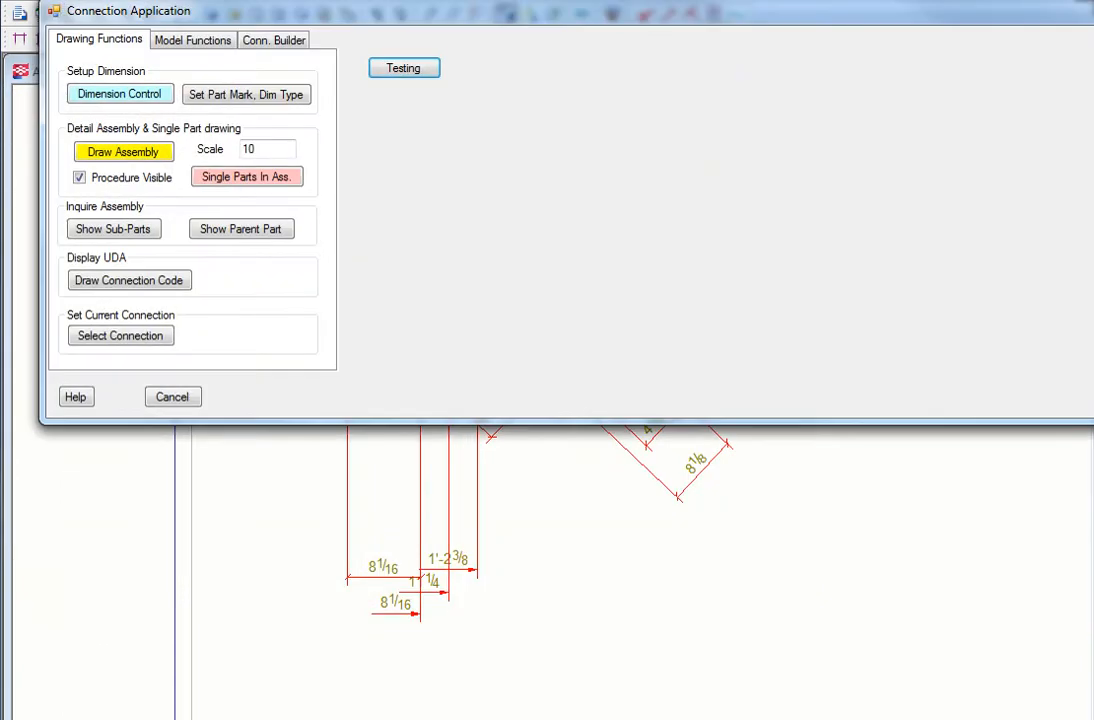
{"action": "mouse_move", "coordinate": [916, 362]}
{"action": "left_mouse_down"}
{"action": "mouse_move", "coordinate": [440, 420]}
{"action": "mouse_move", "coordinate": [361, 410]}
{"action": "mouse_move", "coordinate": [354, 398]}
{"action": "left_mouse_up"}
{"action": "left_click", "coordinate": [126, 100]}
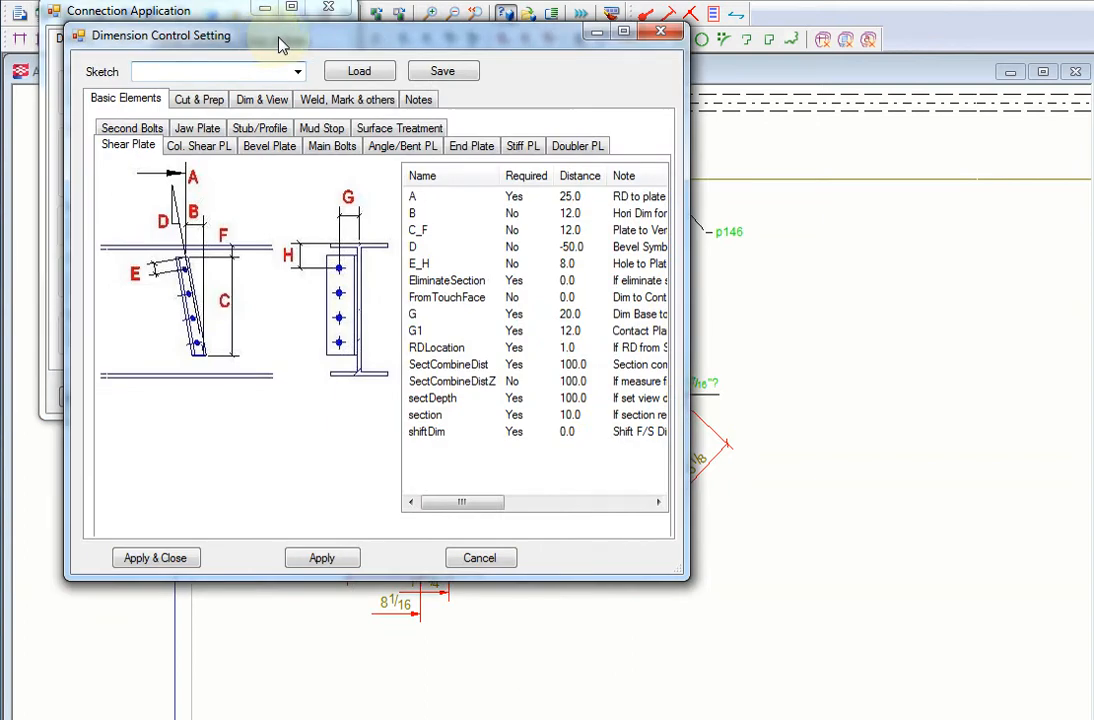
{"action": "left_click_drag", "start_coordinate": [284, 38], "coordinate": [409, 21]}
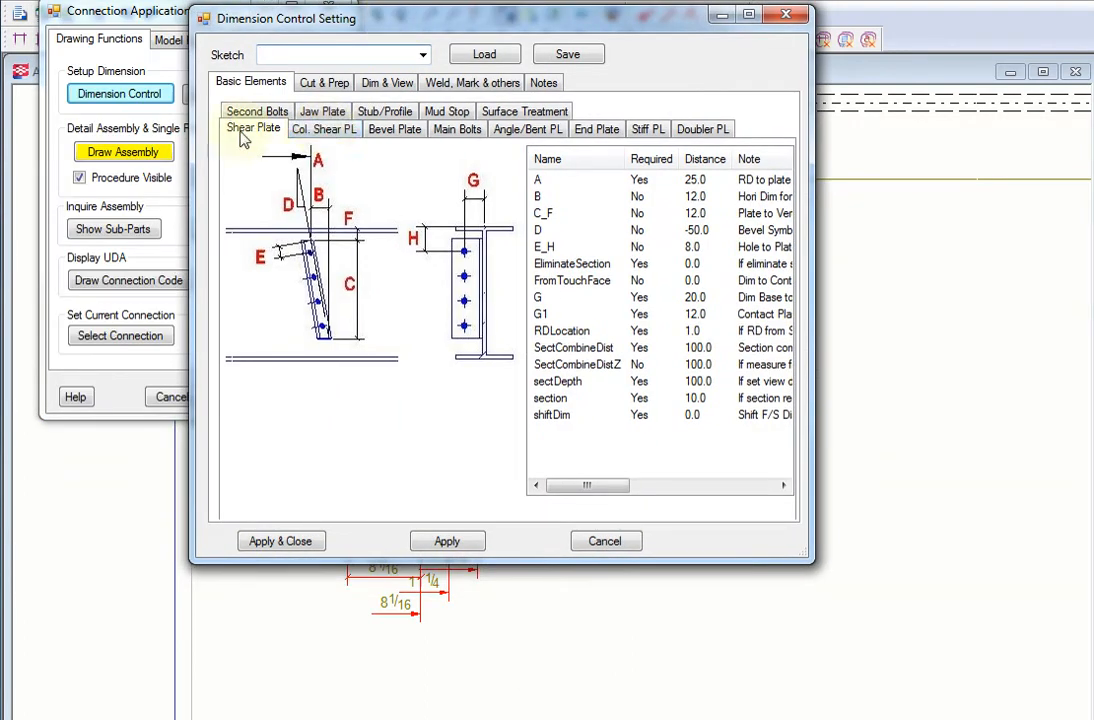
{"action": "left_click", "coordinate": [323, 132]}
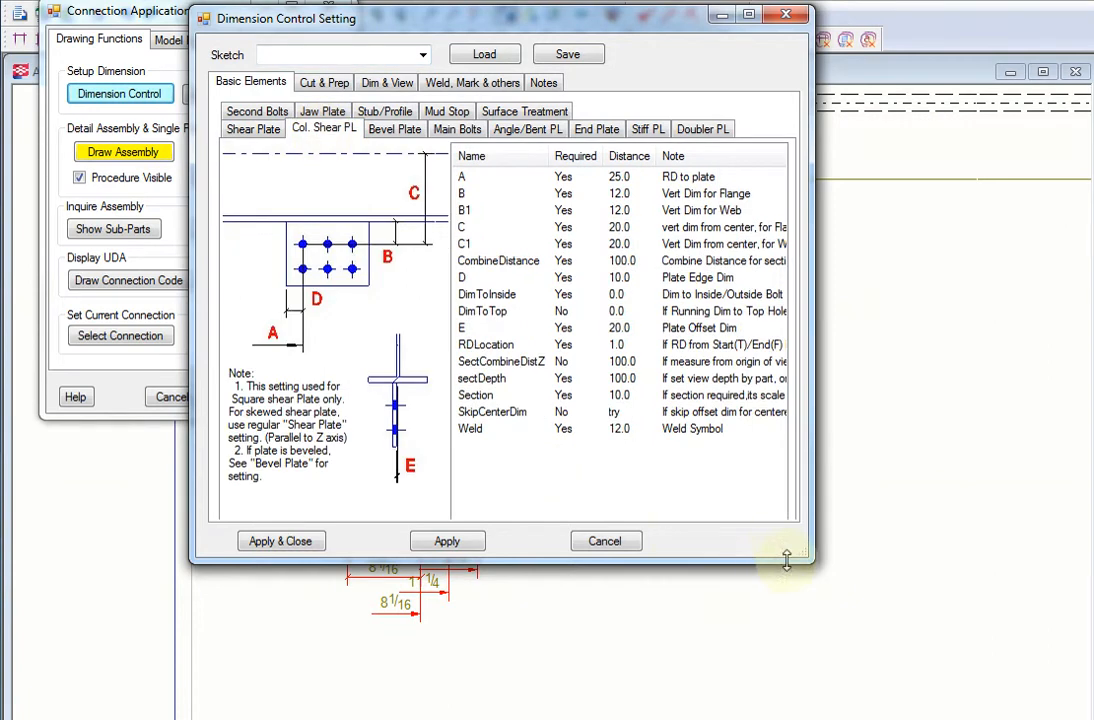
{"action": "left_click_drag", "start_coordinate": [811, 561], "coordinate": [918, 573]}
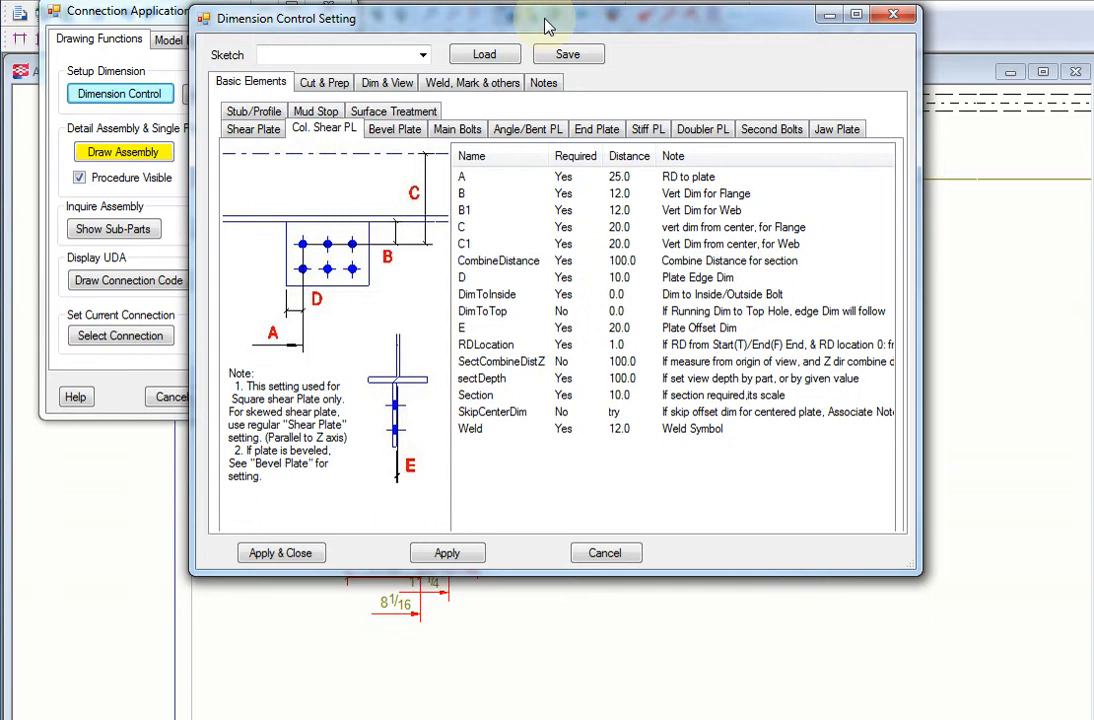
{"action": "mouse_move", "coordinate": [465, 14]}
{"action": "left_mouse_down"}
{"action": "mouse_move", "coordinate": [804, 4]}
{"action": "mouse_move", "coordinate": [685, 1]}
{"action": "mouse_move", "coordinate": [791, 0]}
{"action": "mouse_move", "coordinate": [703, 5]}
{"action": "left_mouse_up"}
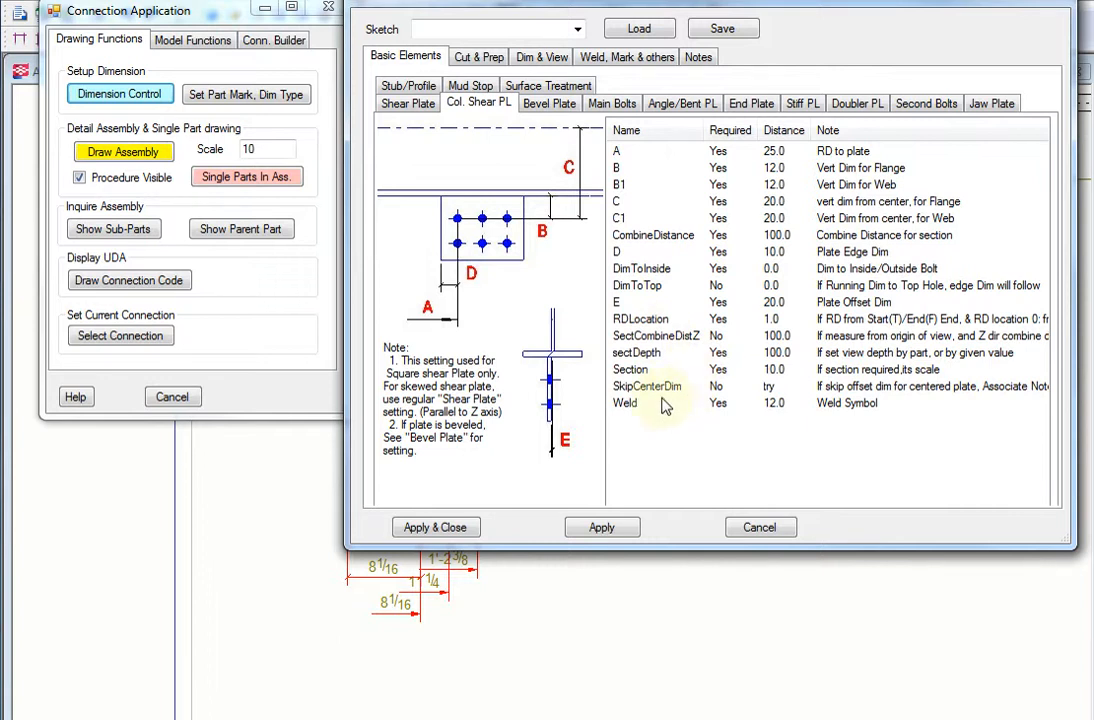
- Set the Required option of DimToInside to No for column shear plates and move the settings window clear of the drawing
{"action": "left_click", "coordinate": [660, 270]}
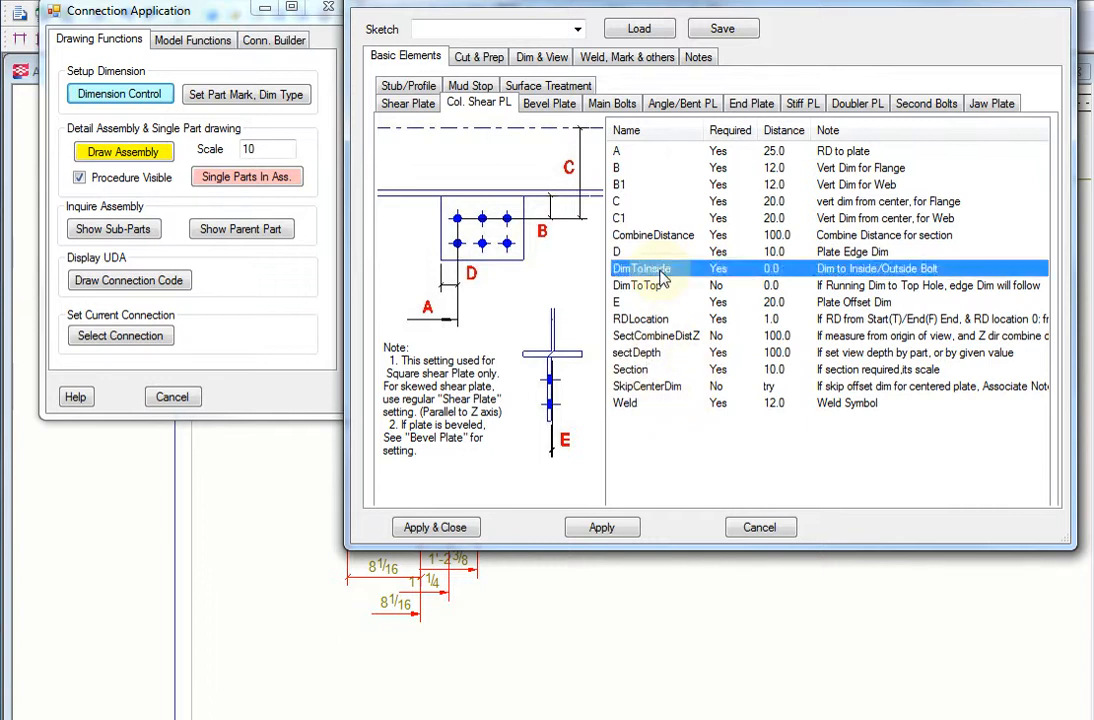
{"action": "left_click", "coordinate": [730, 271]}
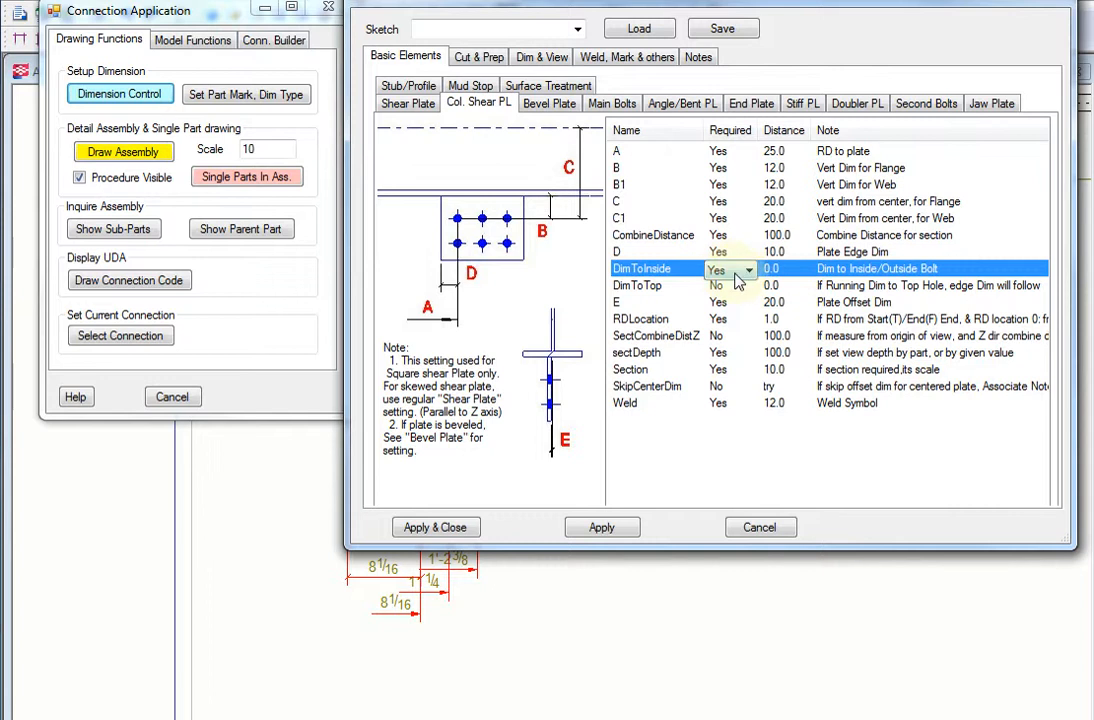
{"action": "left_click", "coordinate": [739, 273]}
{"action": "left_click", "coordinate": [731, 303]}
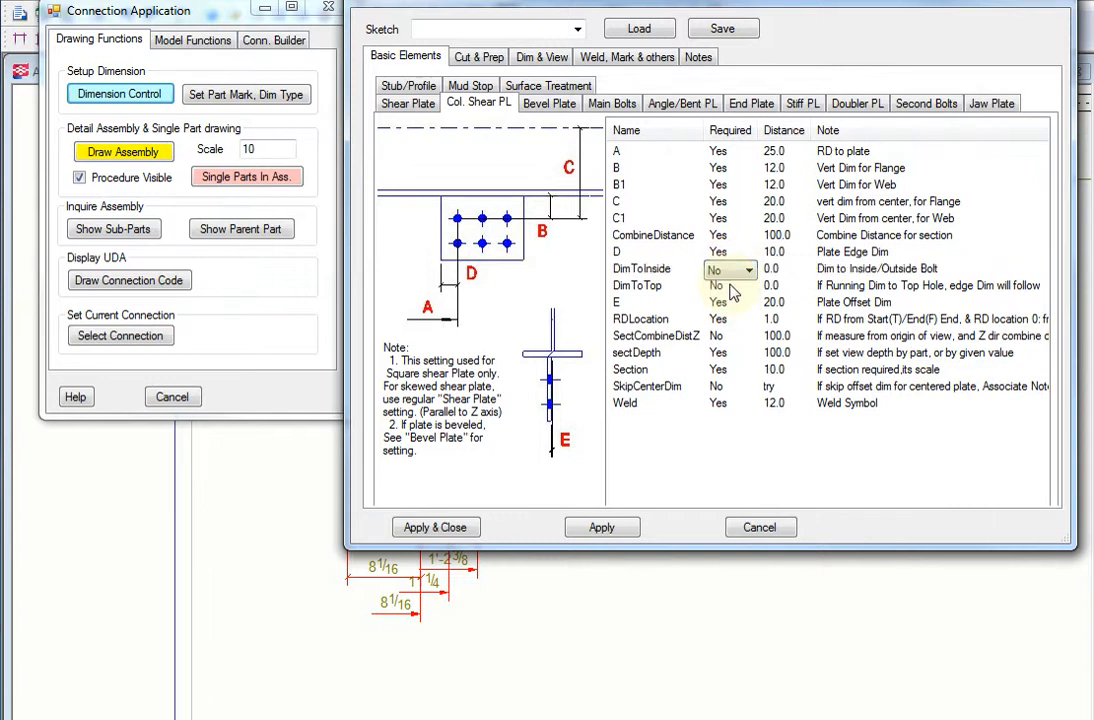
{"action": "mouse_move", "coordinate": [728, 9]}
{"action": "left_mouse_down"}
{"action": "mouse_move", "coordinate": [670, 10]}
{"action": "mouse_move", "coordinate": [696, 352]}
{"action": "mouse_move", "coordinate": [900, 63]}
{"action": "mouse_move", "coordinate": [848, 22]}
{"action": "mouse_move", "coordinate": [796, 29]}
{"action": "left_mouse_up"}
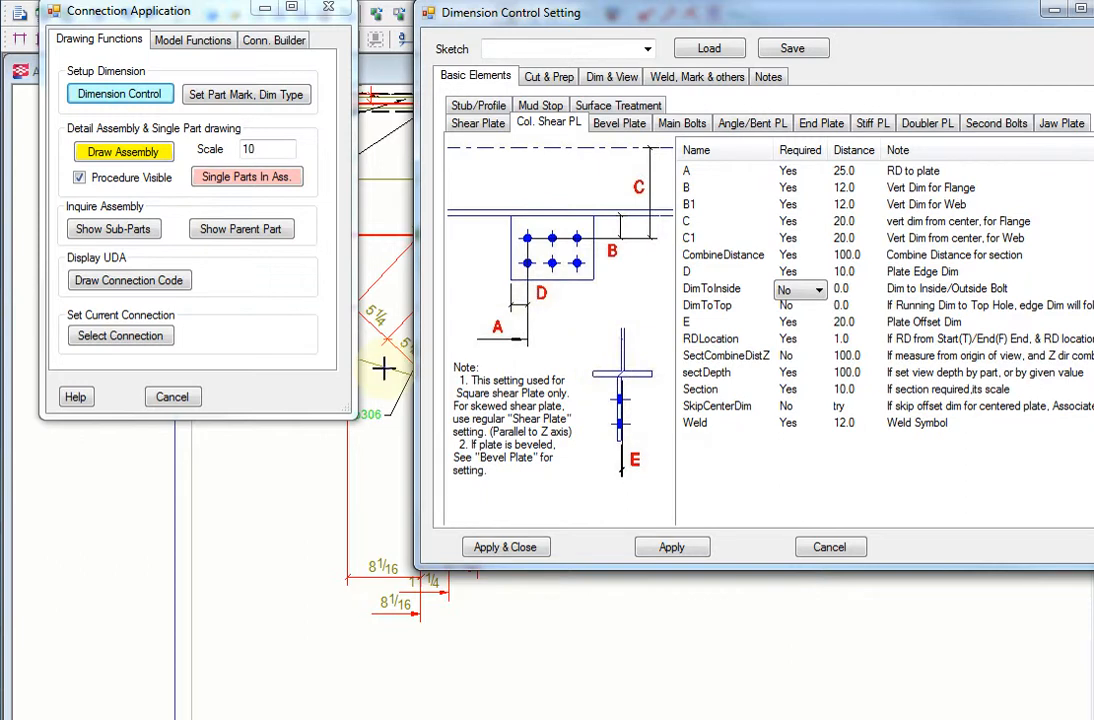
- Set the Required option of SkipCenterDim to Yes for column shear plates and compare the settings with the drawing's dimensions
{"action": "left_click", "coordinate": [811, 487]}
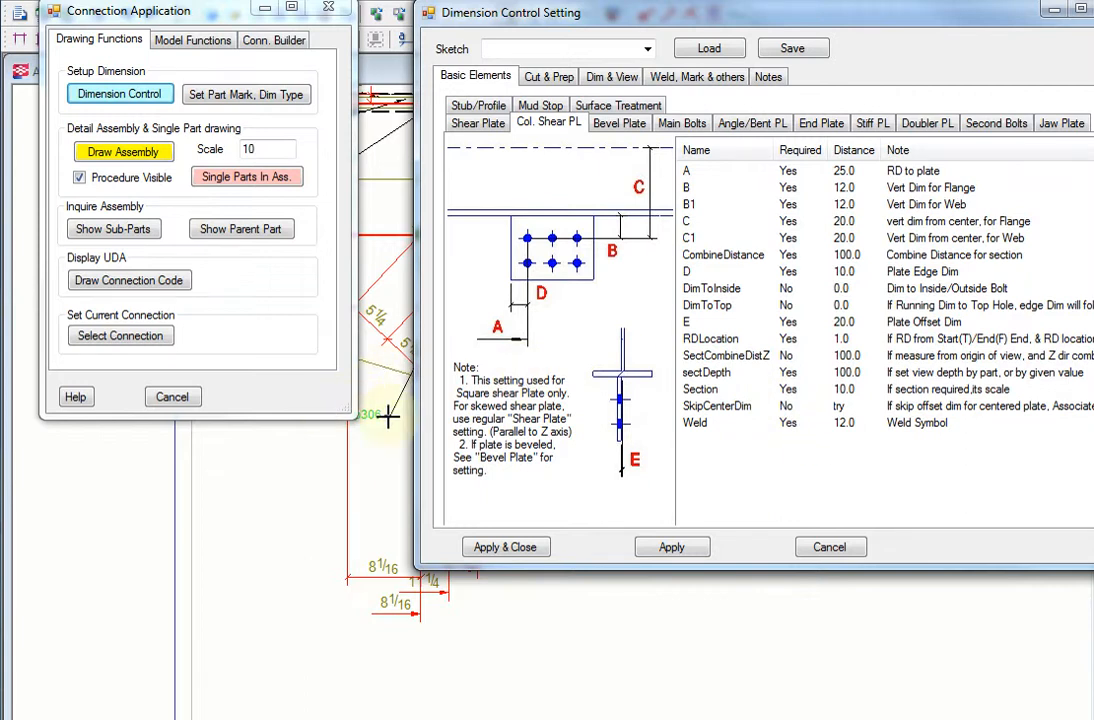
{"action": "left_click", "coordinate": [728, 410]}
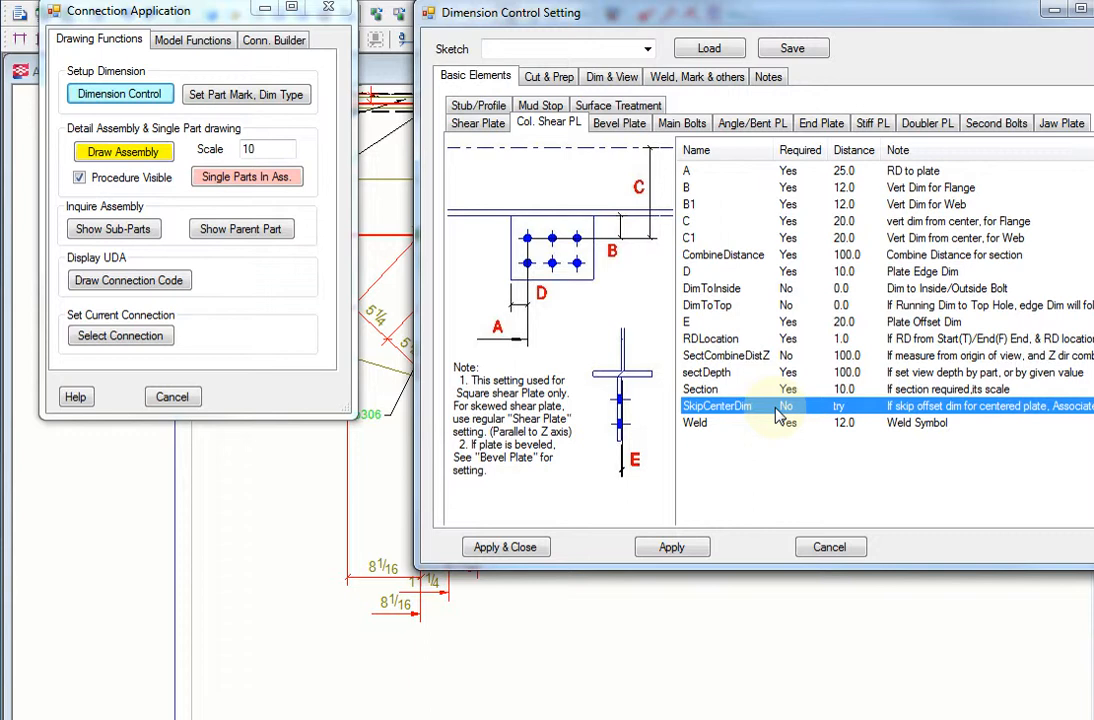
{"action": "left_click", "coordinate": [806, 411]}
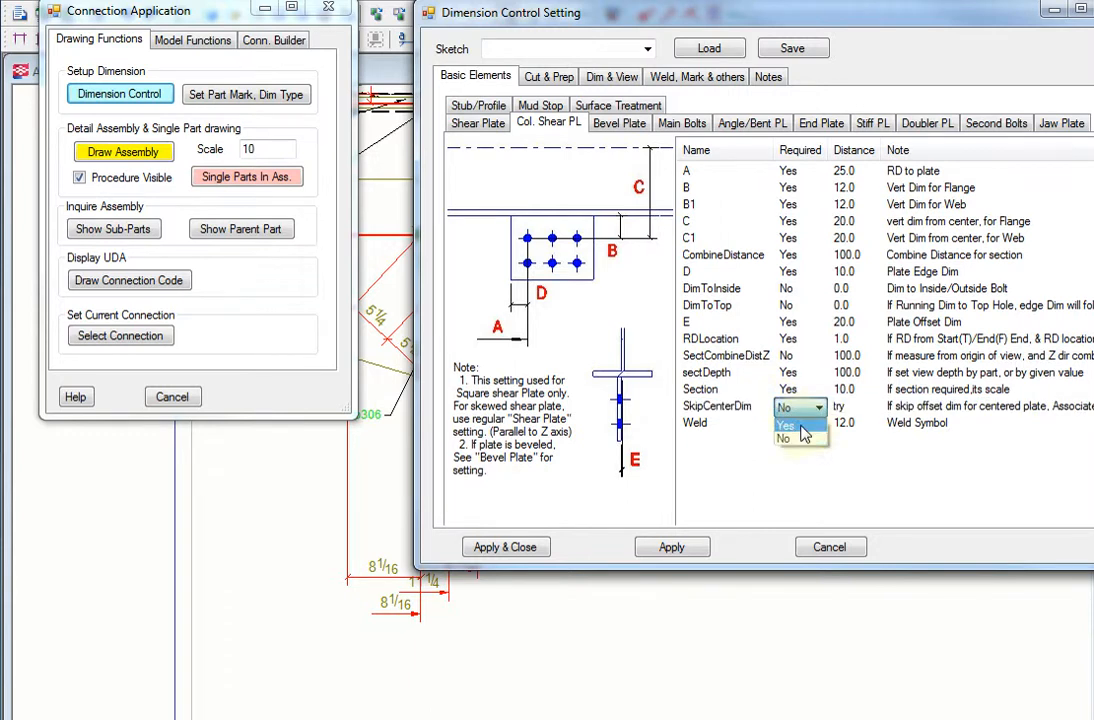
{"action": "left_click", "coordinate": [800, 425]}
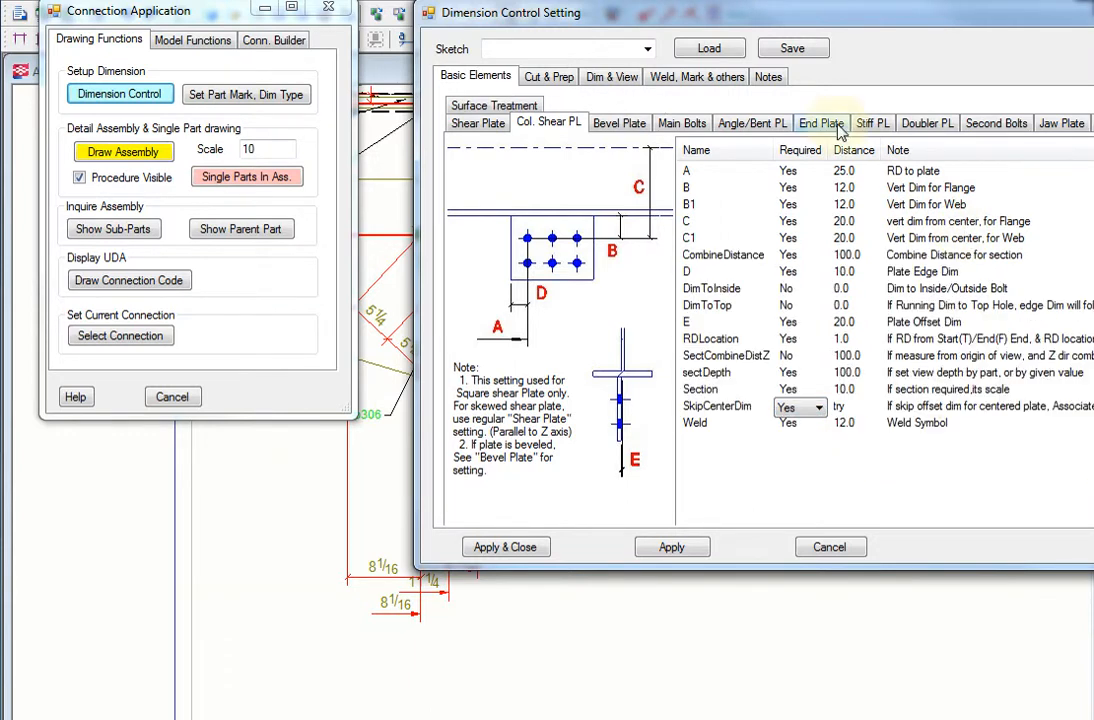
{"action": "left_click_drag", "start_coordinate": [940, 25], "coordinate": [640, 38]}
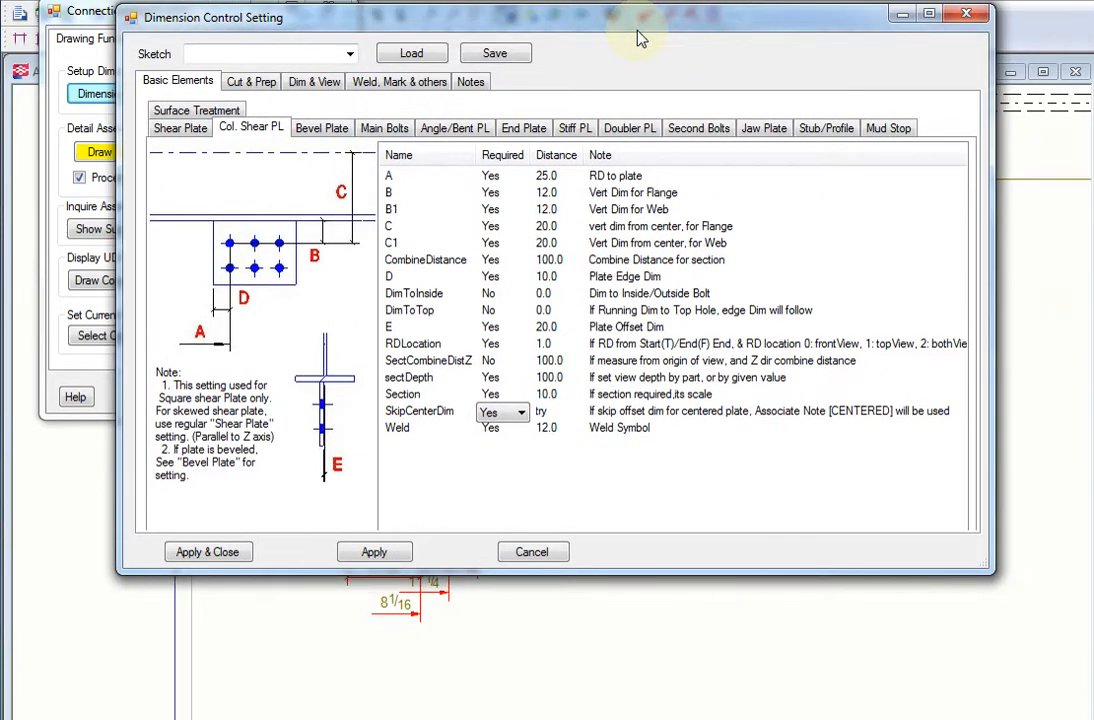
{"action": "left_click", "coordinate": [885, 418]}
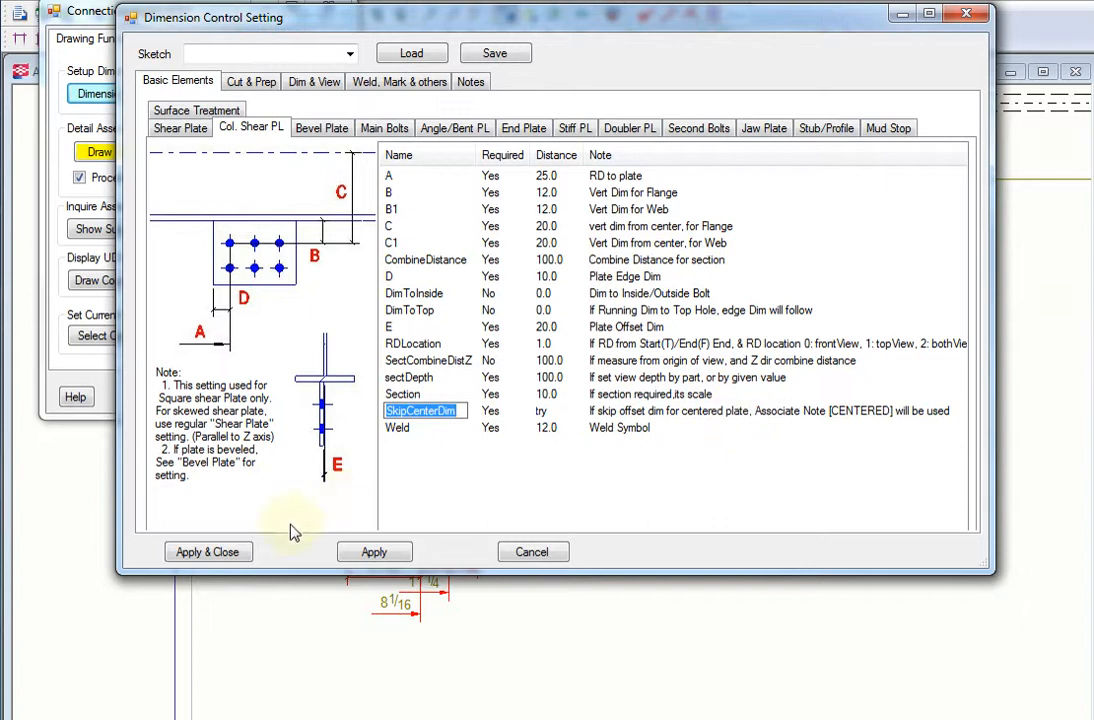
{"action": "mouse_move", "coordinate": [520, 21]}
{"action": "left_mouse_down"}
{"action": "mouse_move", "coordinate": [543, 165]}
{"action": "mouse_move", "coordinate": [540, 53]}
{"action": "mouse_move", "coordinate": [579, 72]}
{"action": "mouse_move", "coordinate": [1061, 67]}
{"action": "left_mouse_up"}
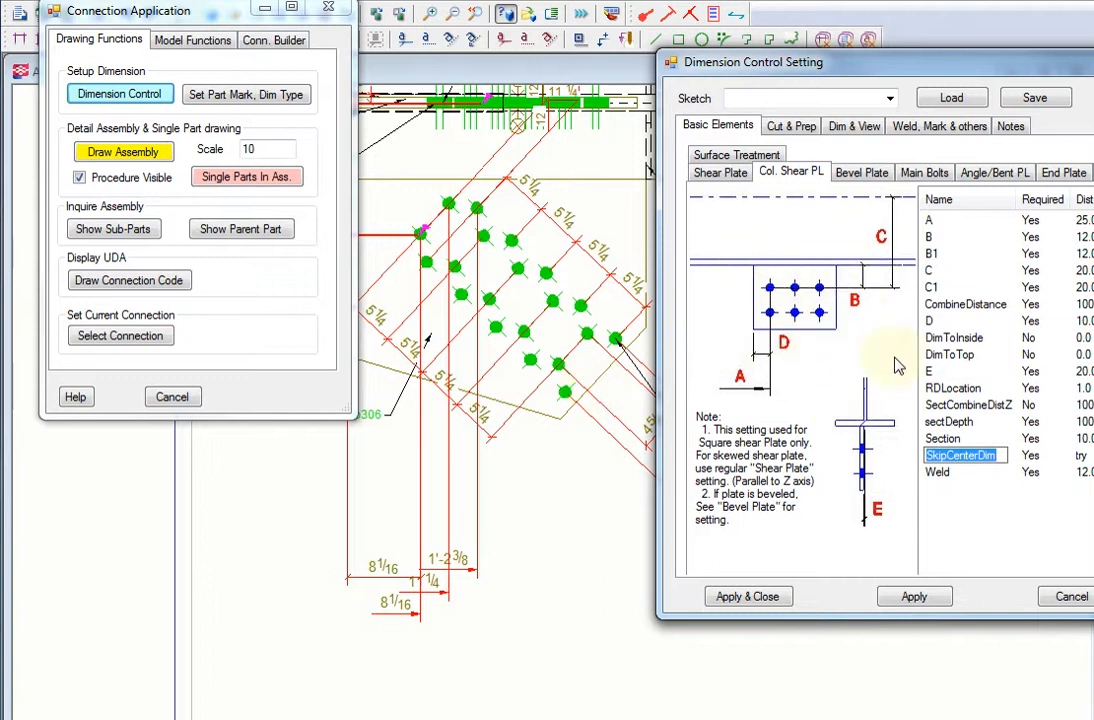
{"action": "left_click_drag", "start_coordinate": [958, 72], "coordinate": [498, 81]}
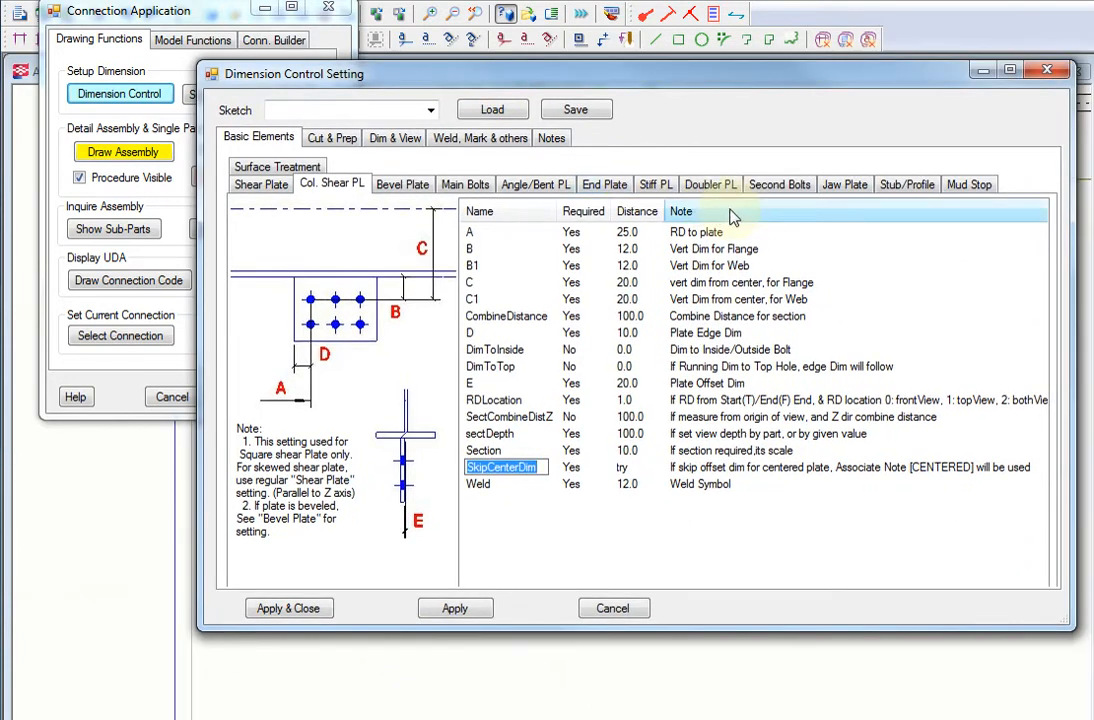
- Set the Required option of vertical dimension B to Yes in the second-bolt settings for column shear plates
{"action": "left_click", "coordinate": [786, 192]}
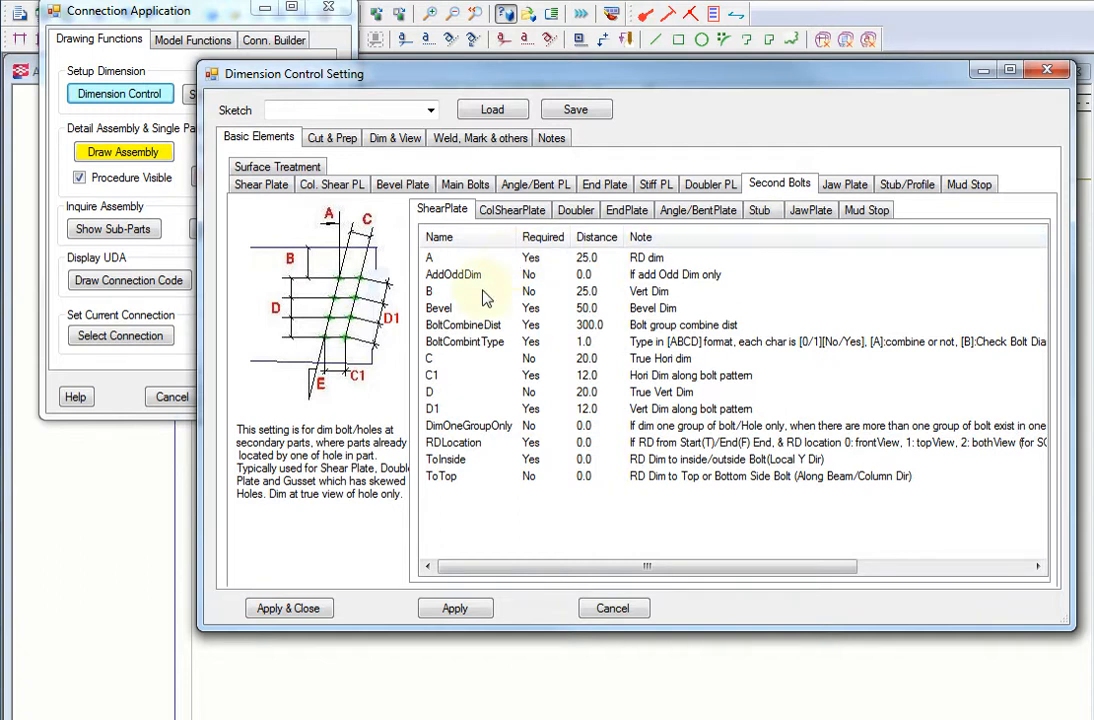
{"action": "left_click", "coordinate": [505, 218]}
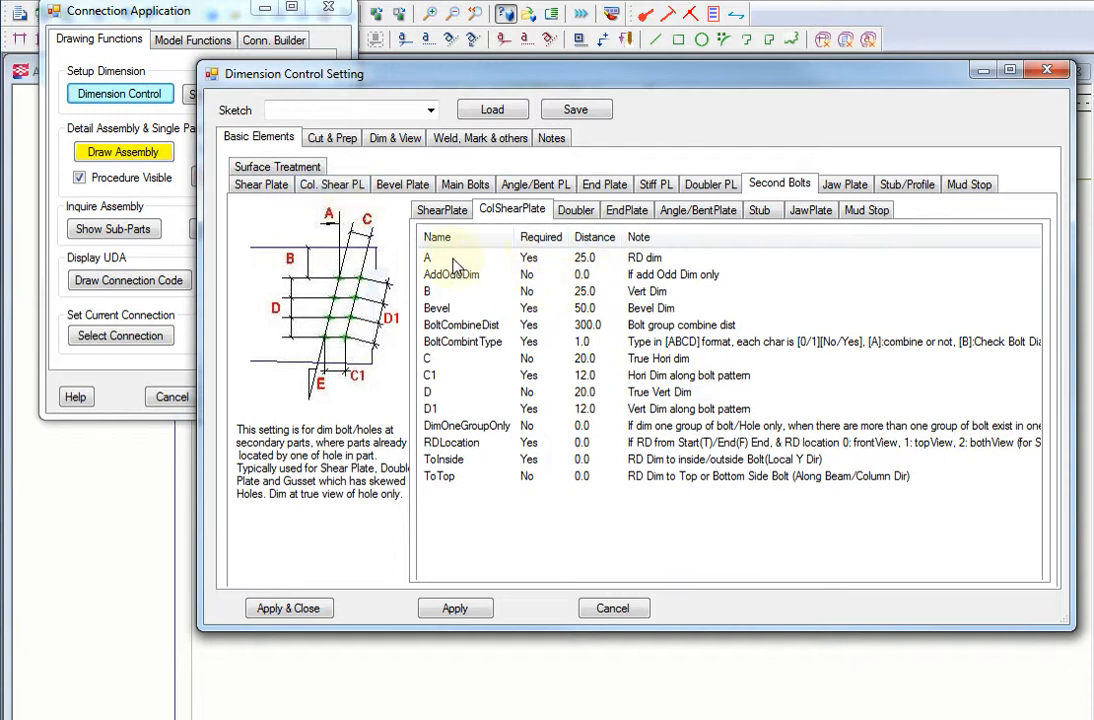
{"action": "left_click", "coordinate": [537, 296]}
{"action": "left_click", "coordinate": [545, 293]}
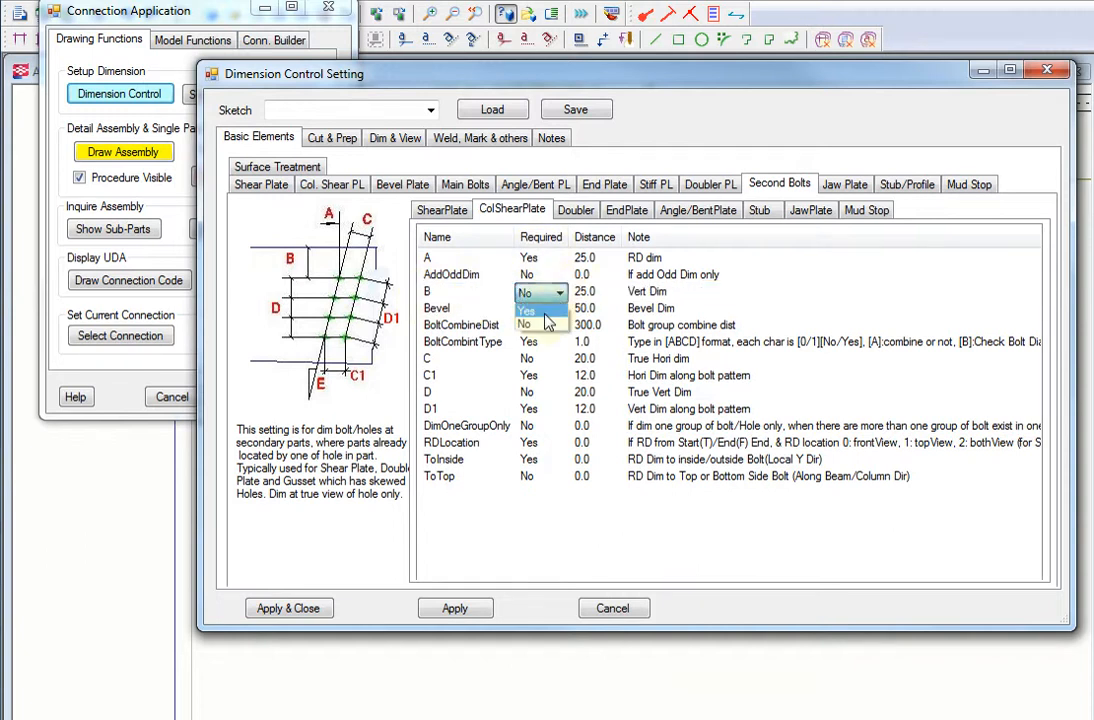
{"action": "left_click", "coordinate": [540, 311]}
- Set the BoltCombintType distance to 1100 in the second-bolt settings for column shear plates, widening the settings window to read the notes
{"action": "left_click", "coordinate": [336, 186]}
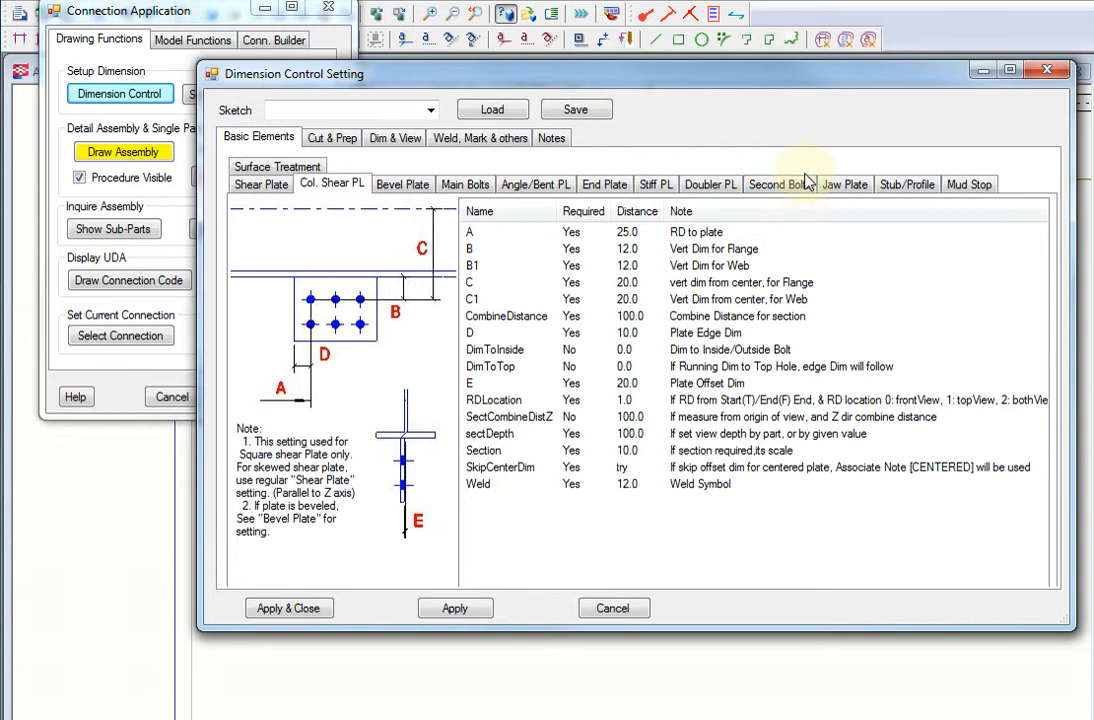
{"action": "left_click", "coordinate": [780, 185]}
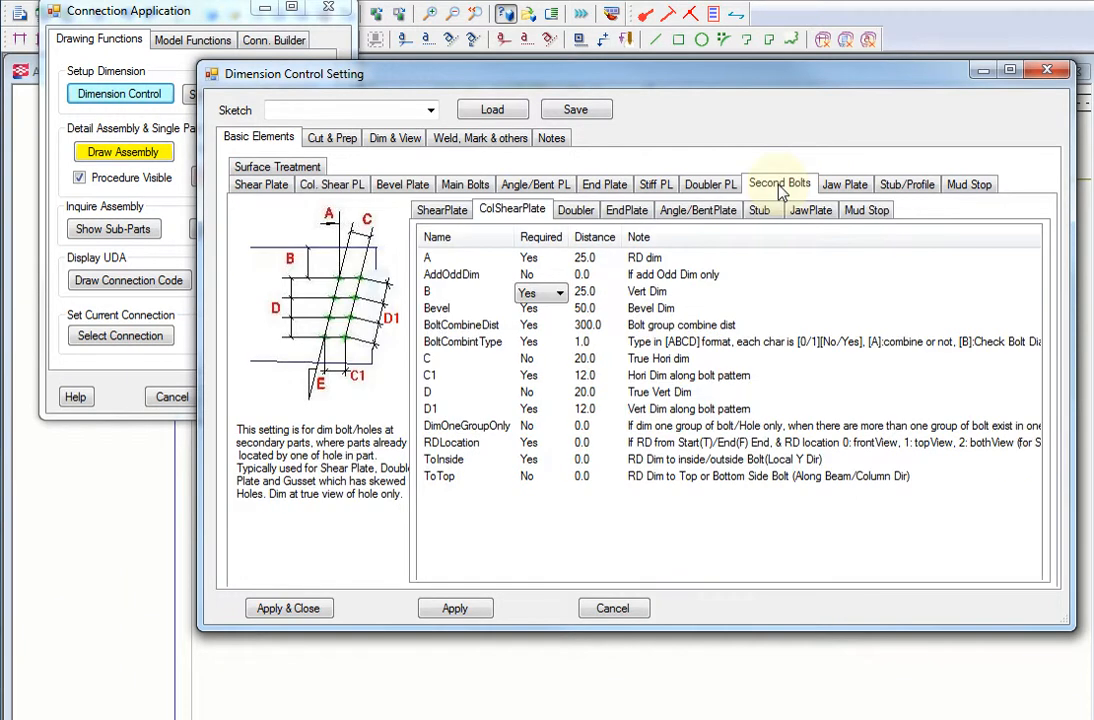
{"action": "left_click_drag", "start_coordinate": [703, 80], "coordinate": [644, 65]}
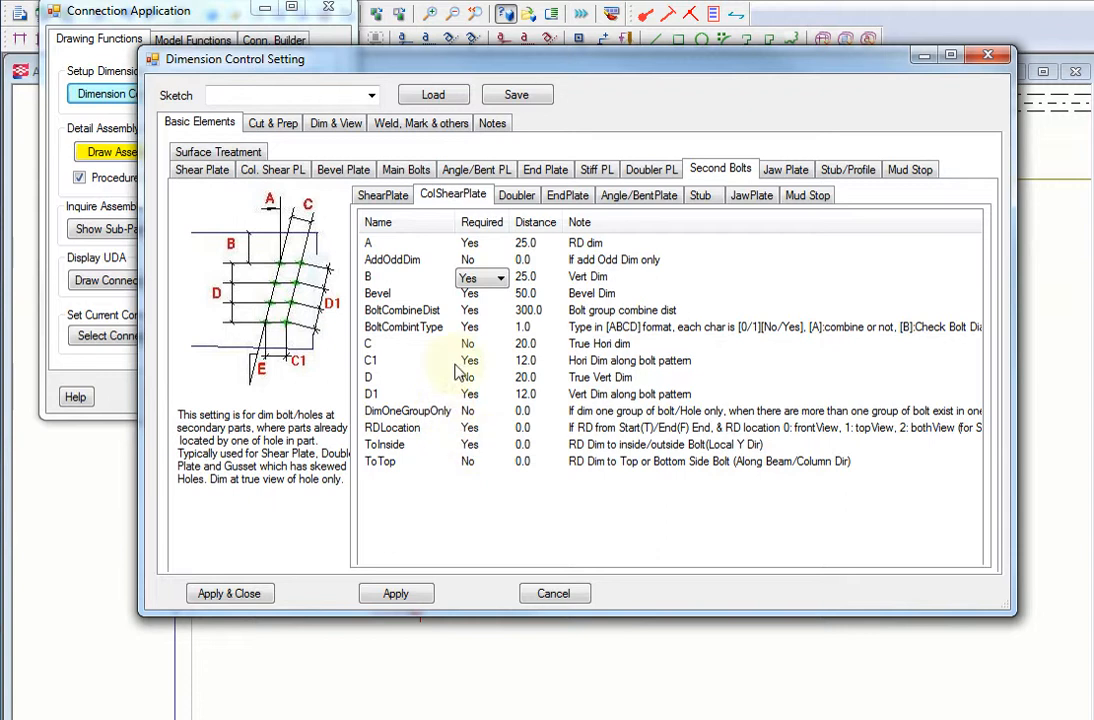
{"action": "left_click", "coordinate": [486, 313]}
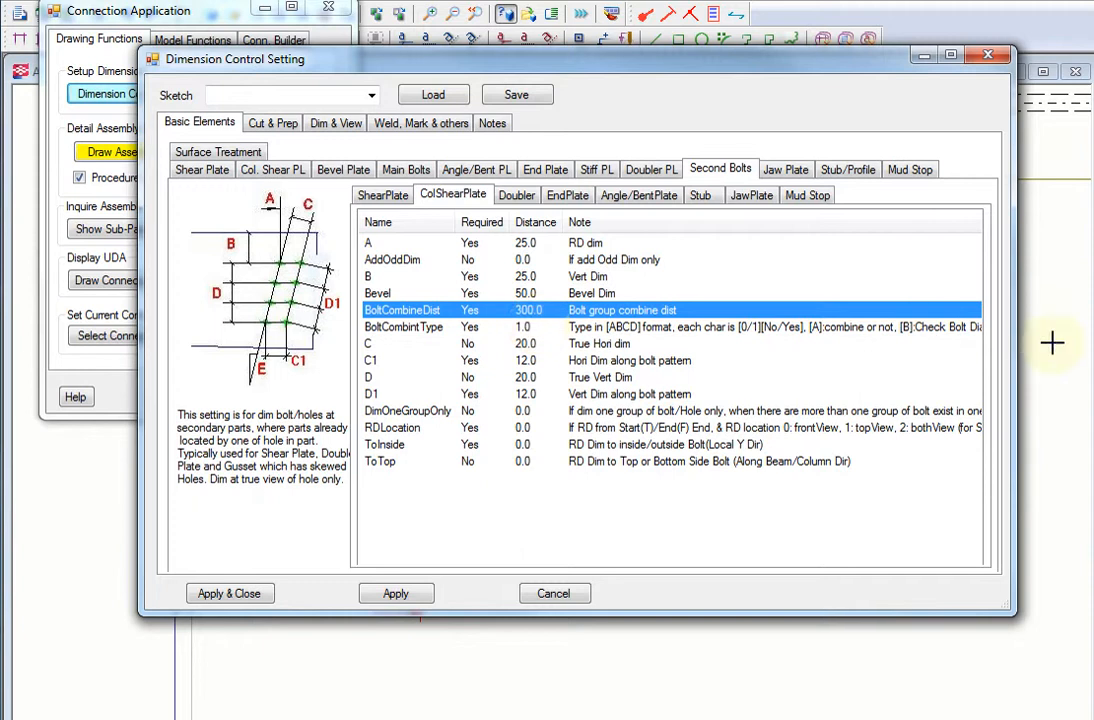
{"action": "left_click_drag", "start_coordinate": [1015, 340], "coordinate": [1085, 343]}
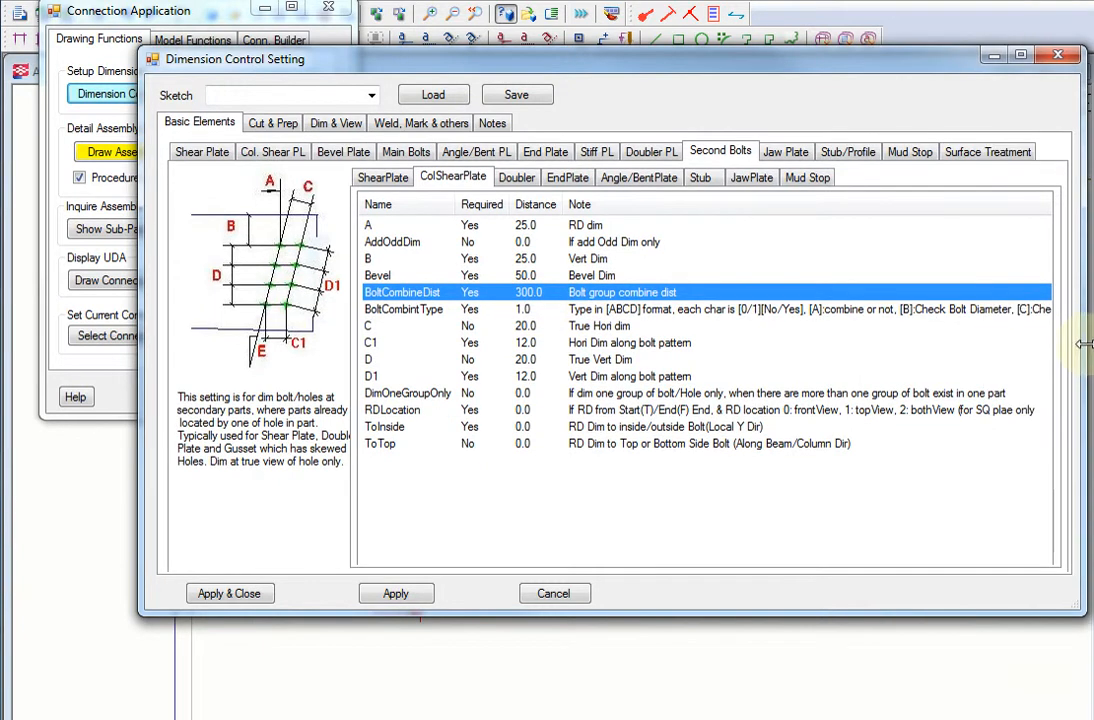
{"action": "double_click", "coordinate": [520, 309]}
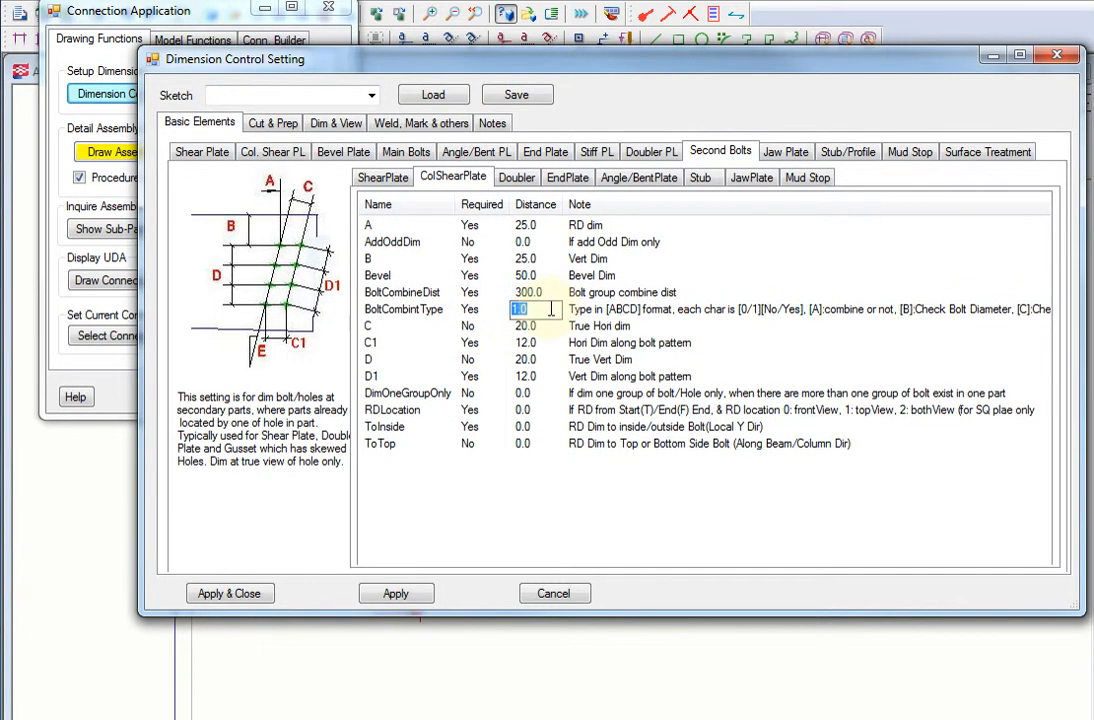
{"action": "type", "text": "1100"}
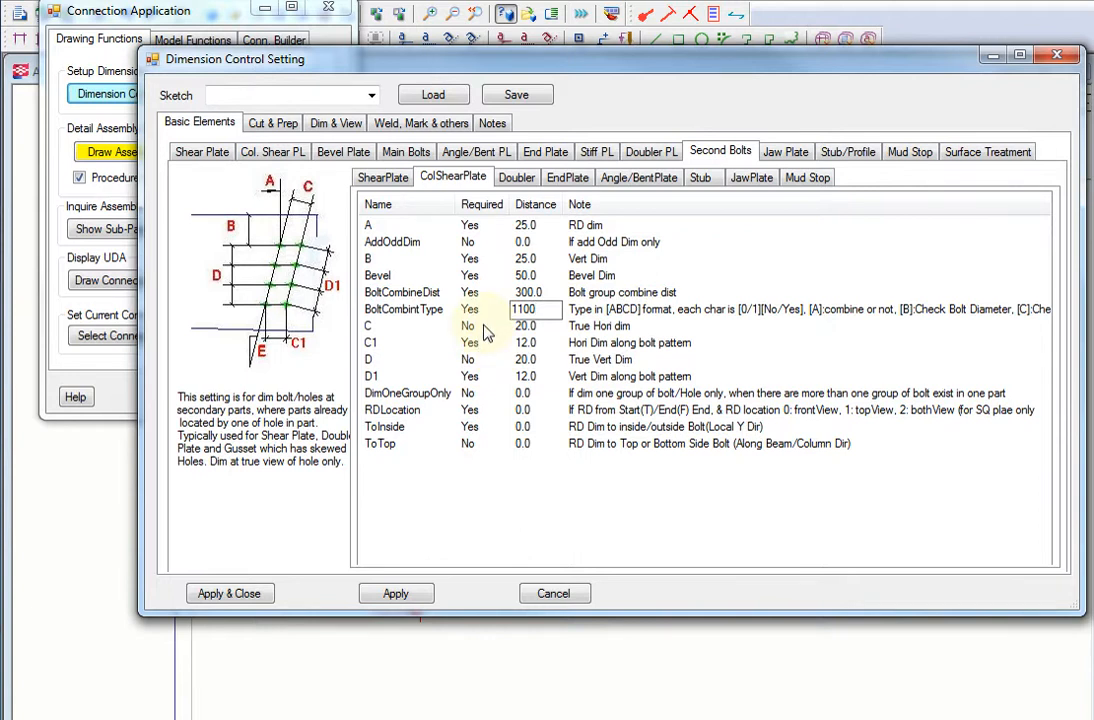
{"action": "left_click", "coordinate": [487, 331]}
{"action": "left_click", "coordinate": [489, 330]}
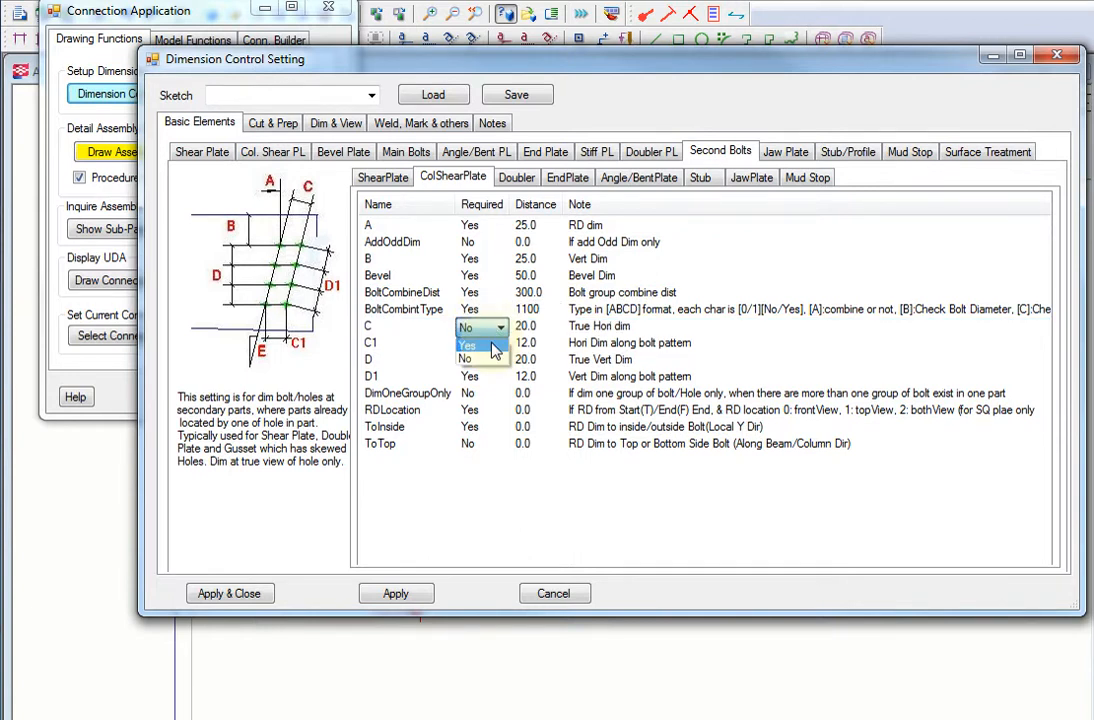
{"action": "left_click", "coordinate": [493, 346]}
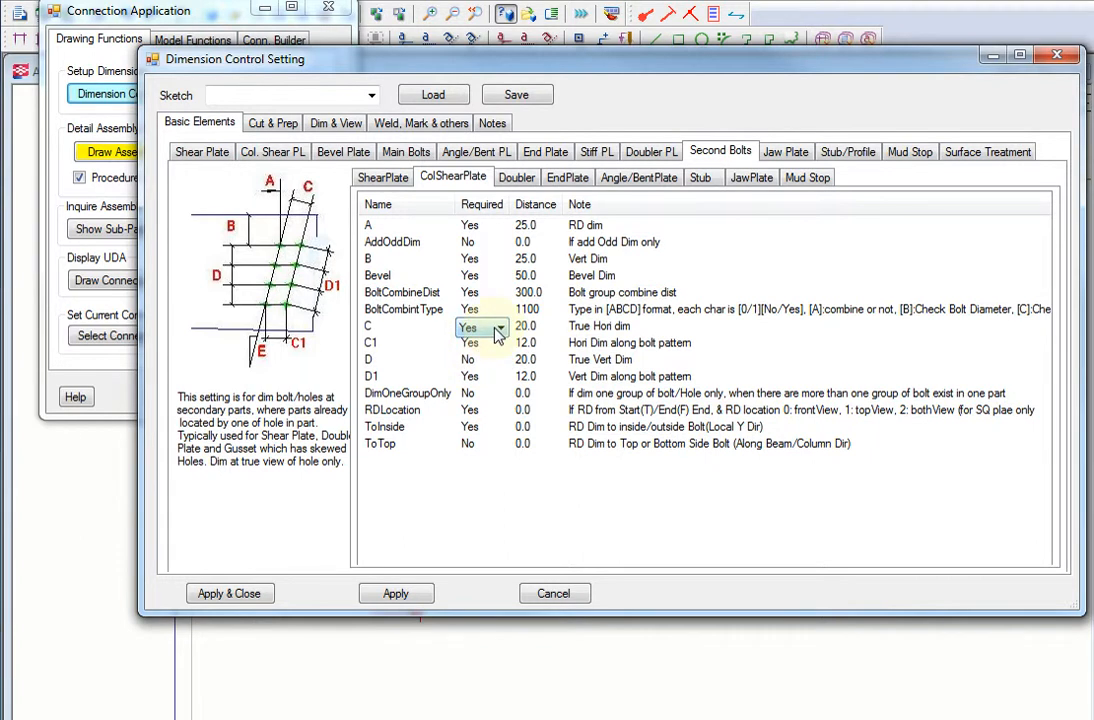
{"action": "left_click", "coordinate": [497, 330]}
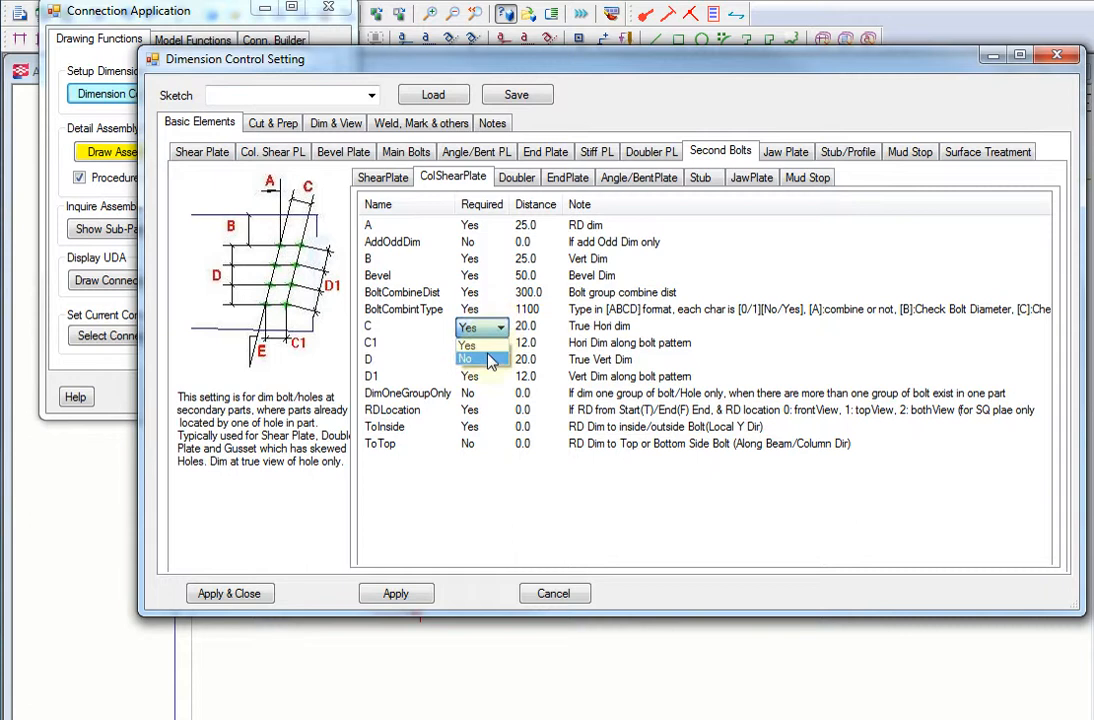
{"action": "left_click", "coordinate": [488, 357]}
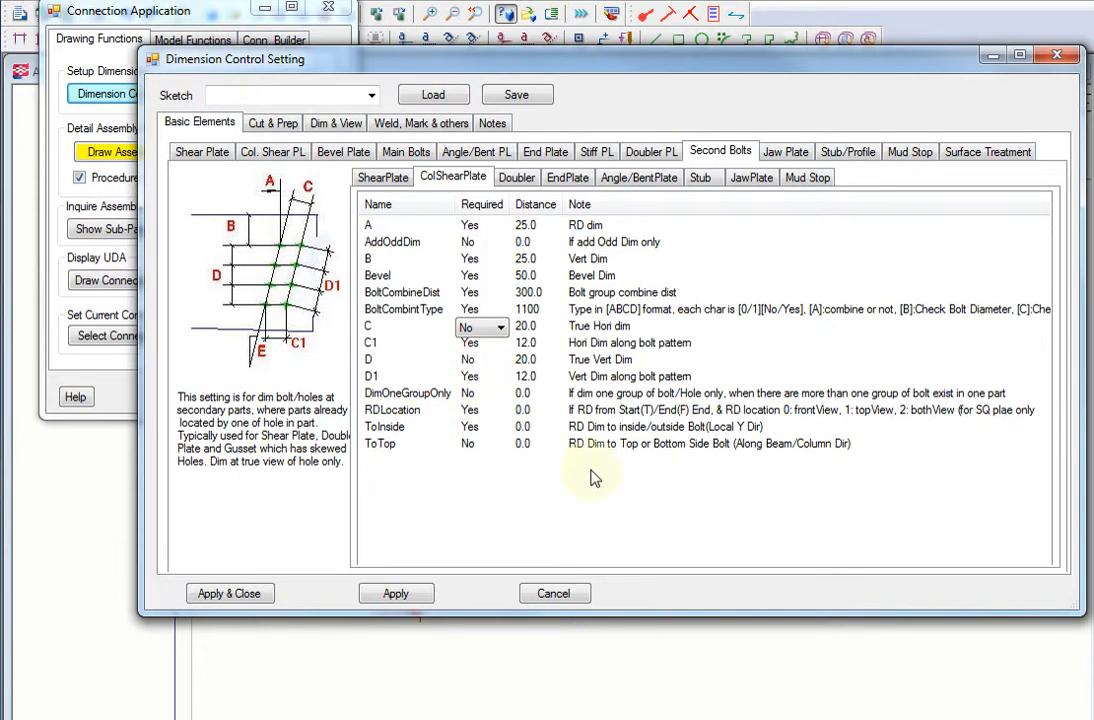
{"action": "left_click", "coordinate": [477, 396]}
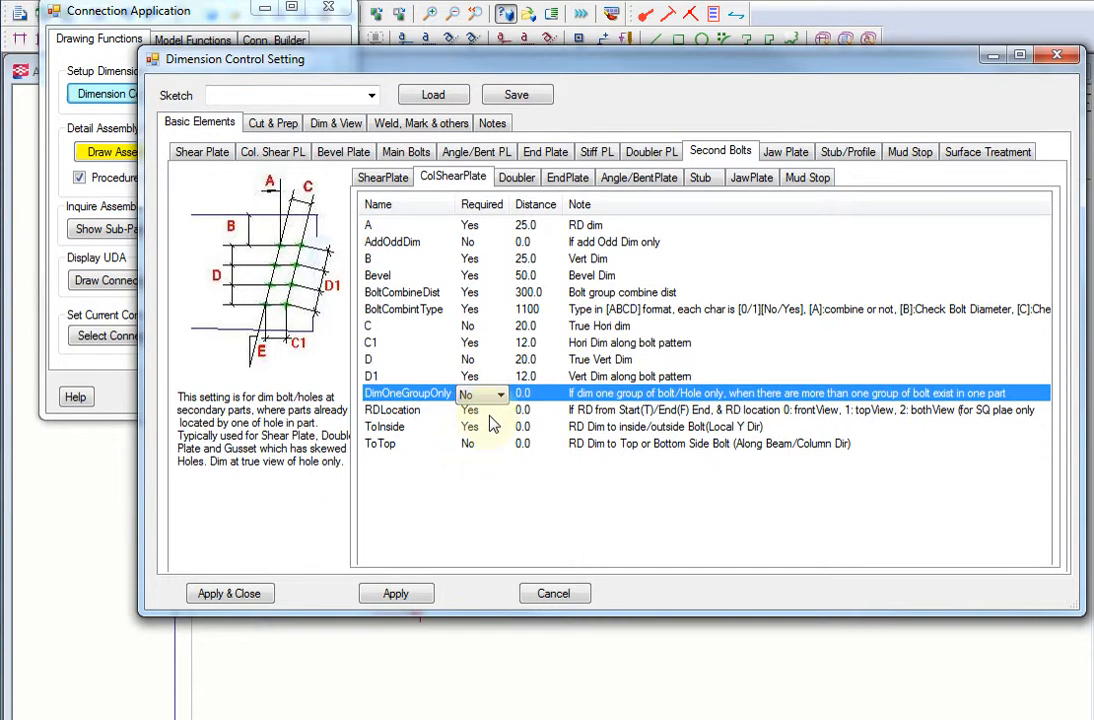
{"action": "left_click", "coordinate": [490, 416]}
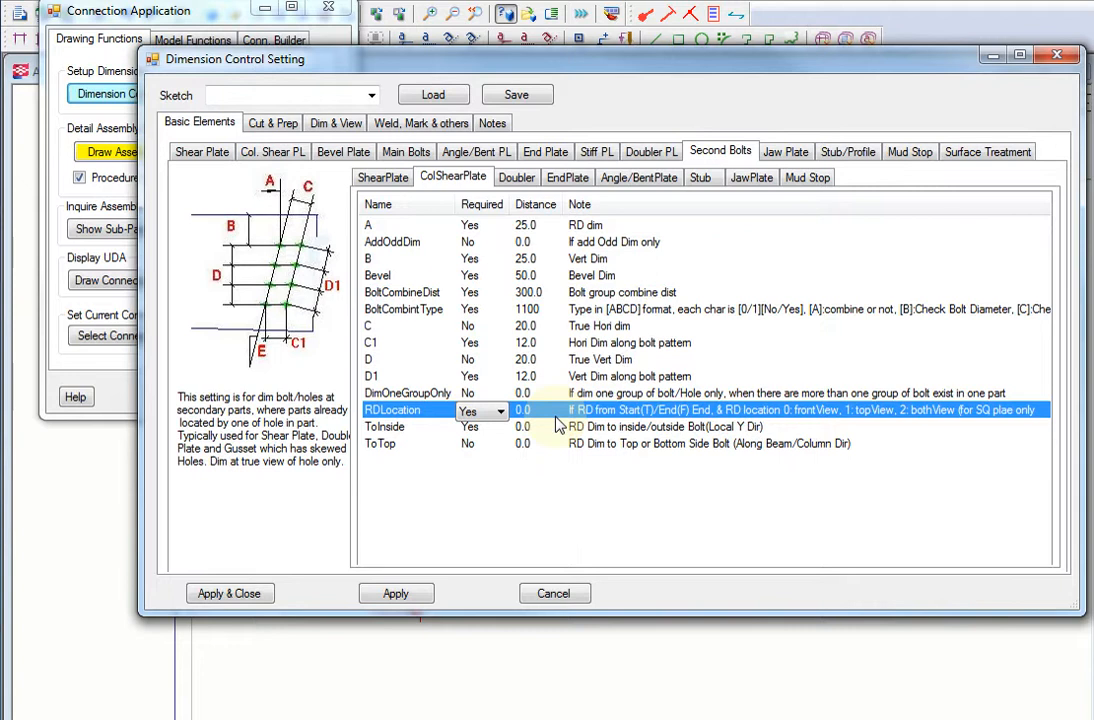
{"action": "left_click", "coordinate": [556, 470]}
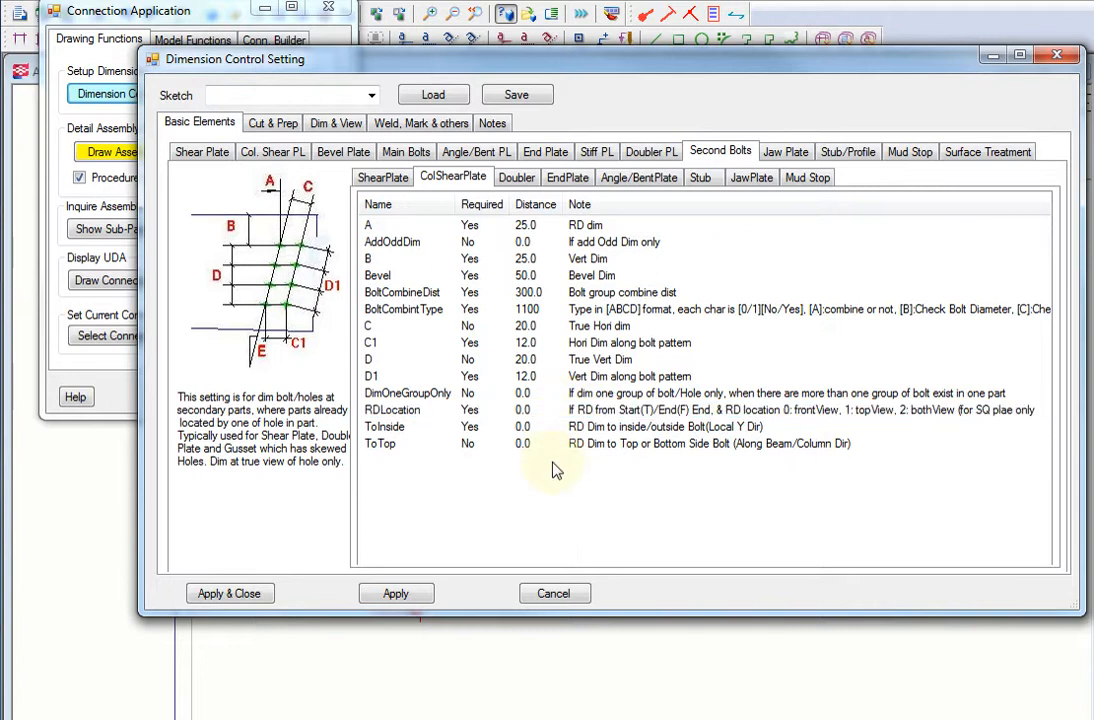
- Set the Required option of ToInside to No and of ToTop to Yes for the column shear plate's second bolts
{"action": "left_click", "coordinate": [492, 428]}
{"action": "left_click", "coordinate": [496, 430]}
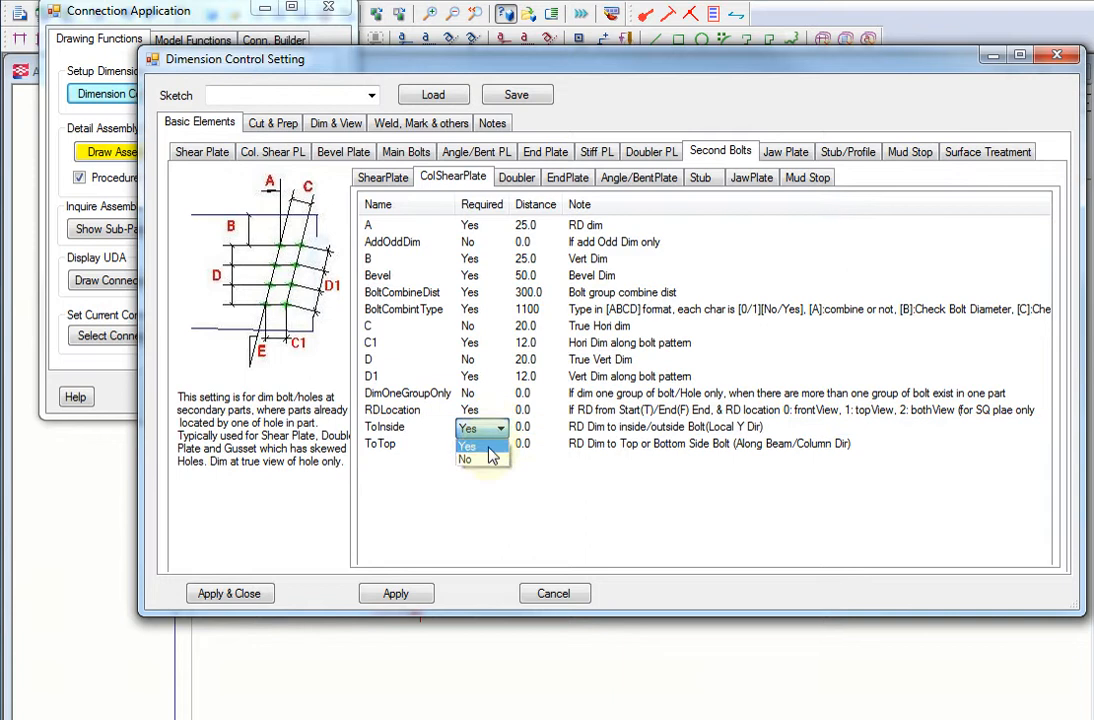
{"action": "left_click", "coordinate": [490, 473]}
{"action": "left_click", "coordinate": [459, 459]}
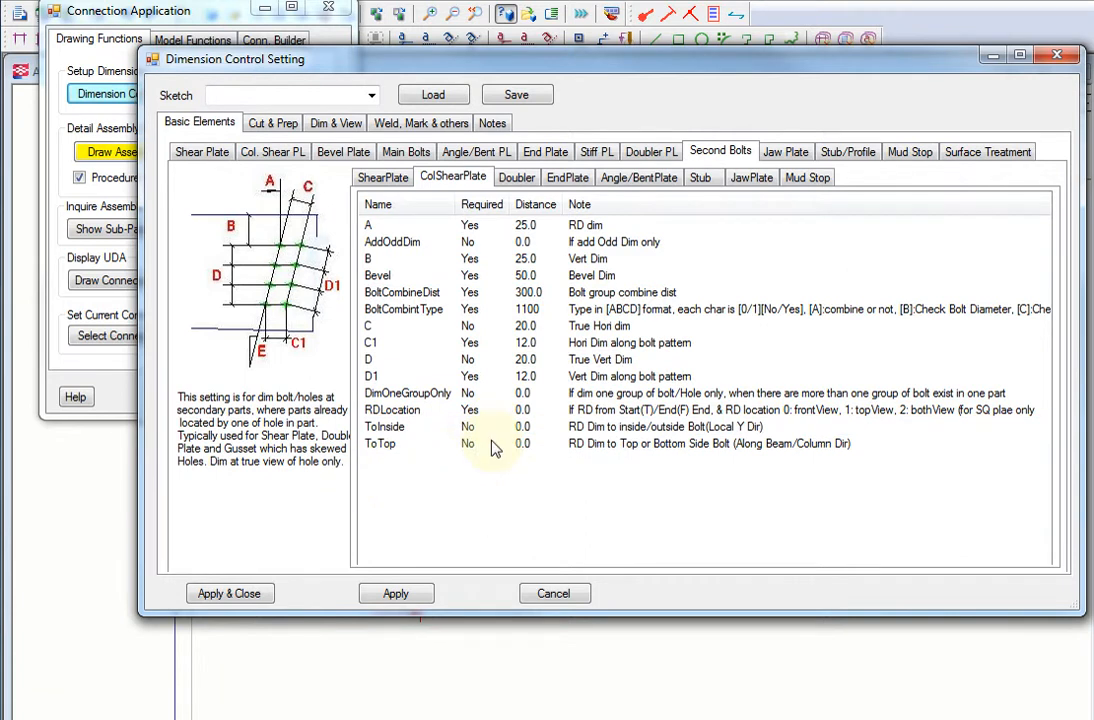
{"action": "left_click", "coordinate": [492, 449]}
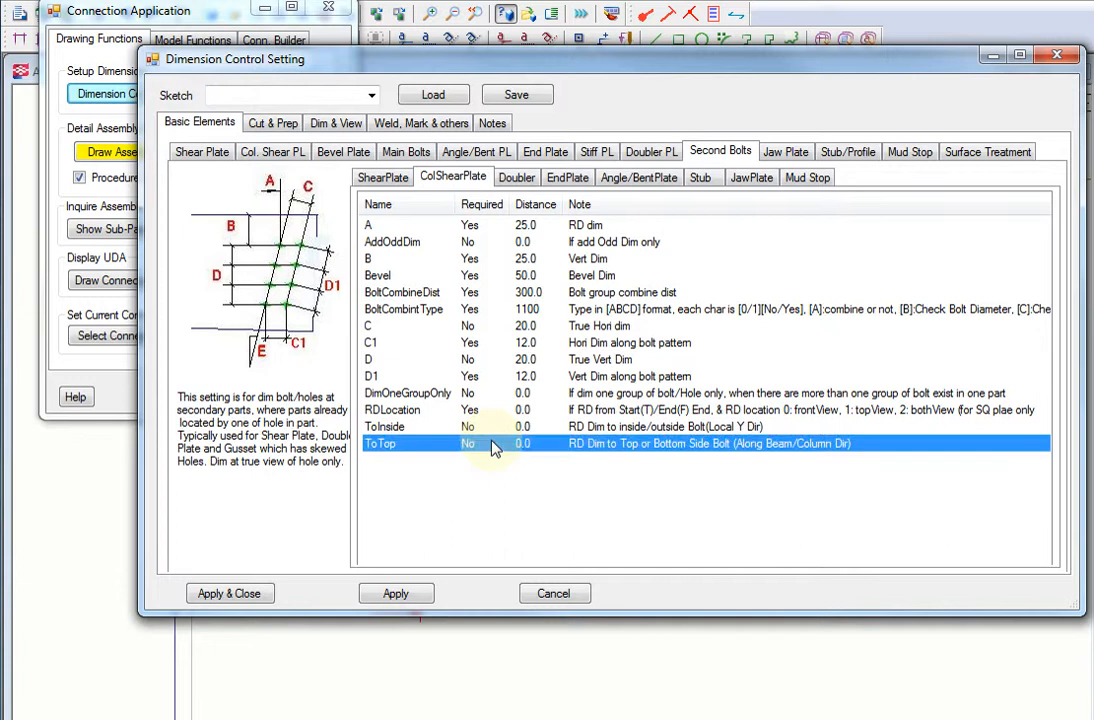
{"action": "left_click", "coordinate": [495, 447]}
{"action": "left_click", "coordinate": [496, 447]}
{"action": "left_click", "coordinate": [488, 463]}
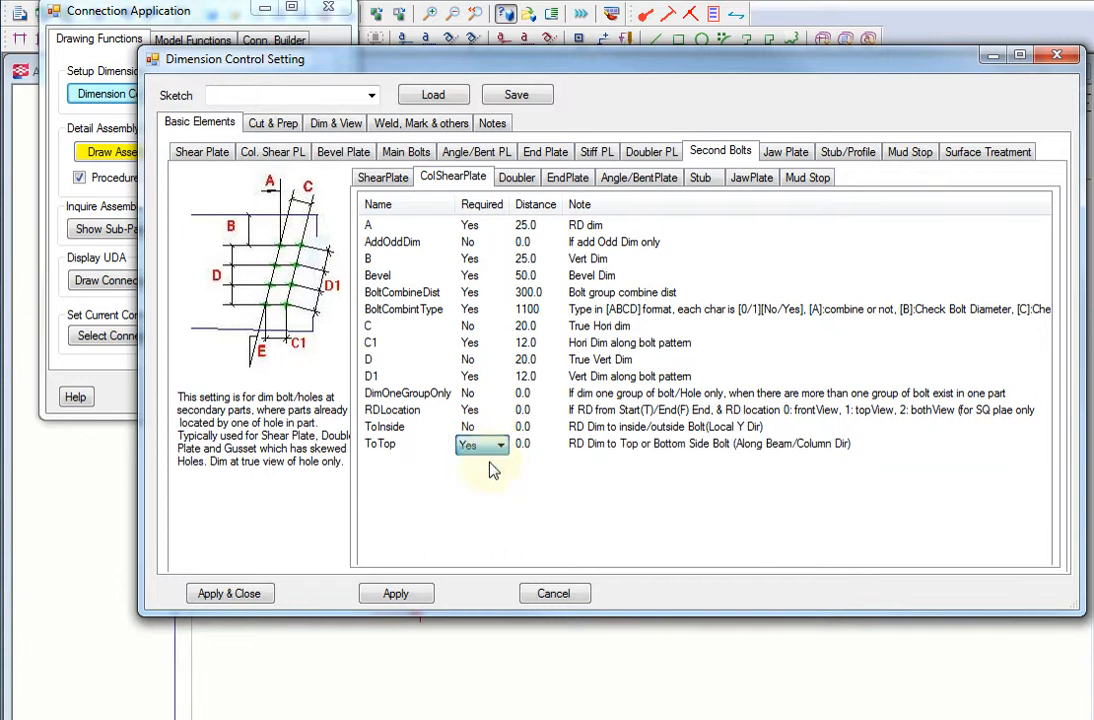
{"action": "left_click", "coordinate": [528, 508]}
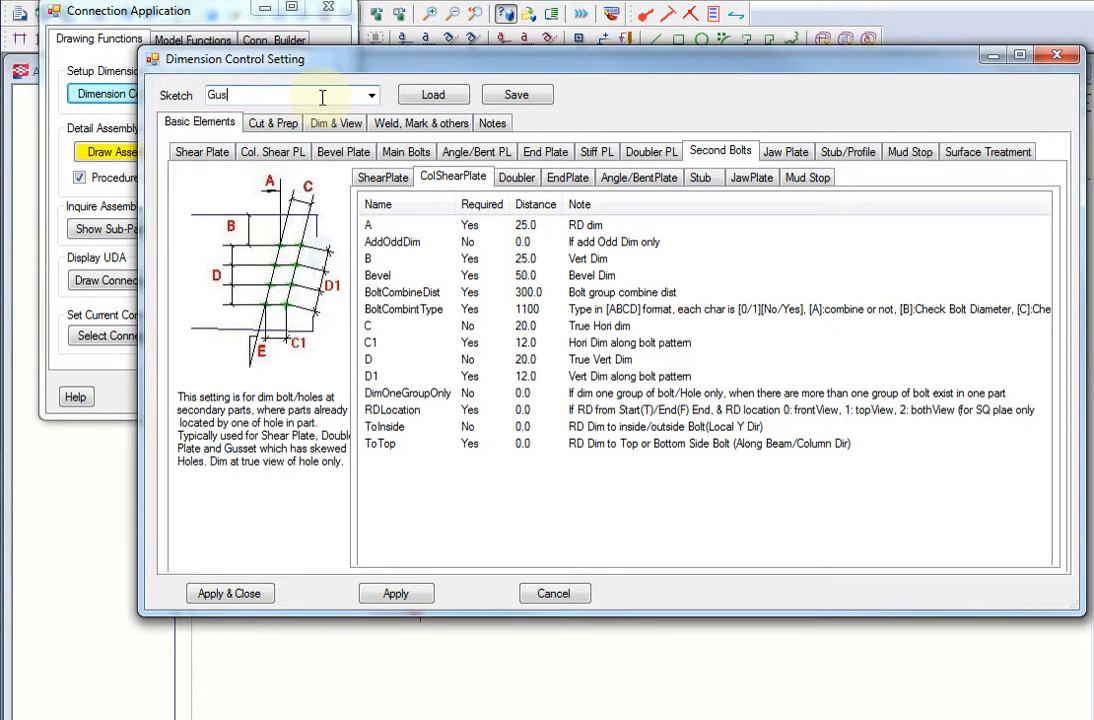
- Save the dimension settings under the sketch name Gusset and close the drawing without keeping its changes
{"action": "left_click", "coordinate": [518, 95]}
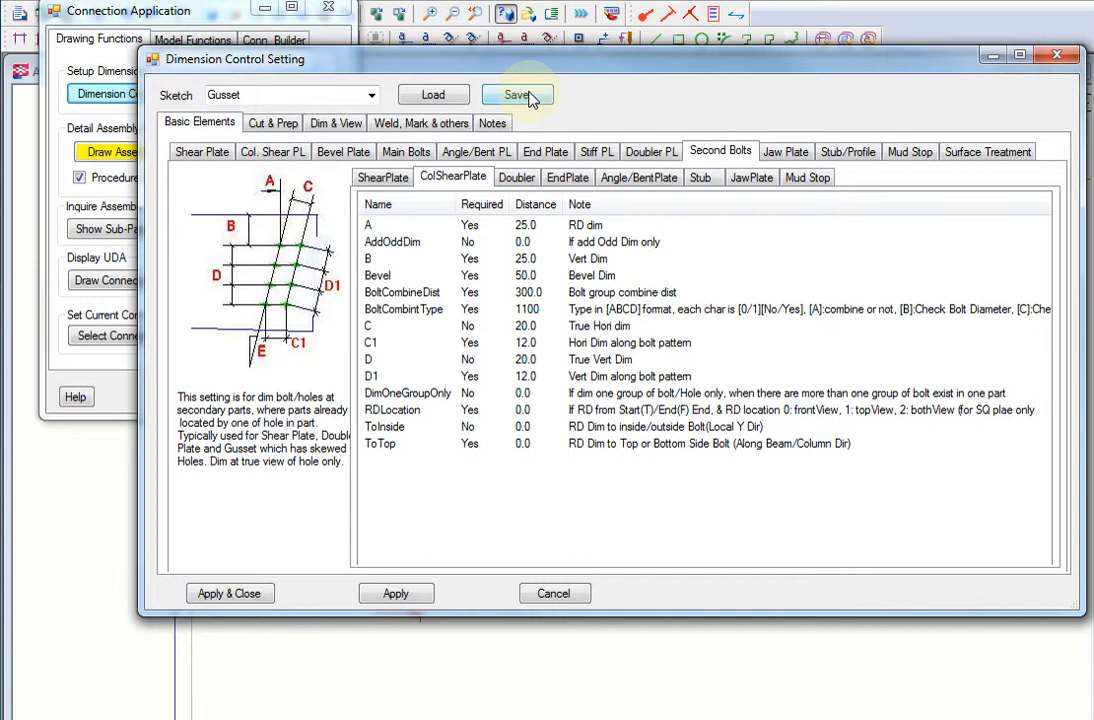
{"action": "left_click", "coordinate": [566, 595]}
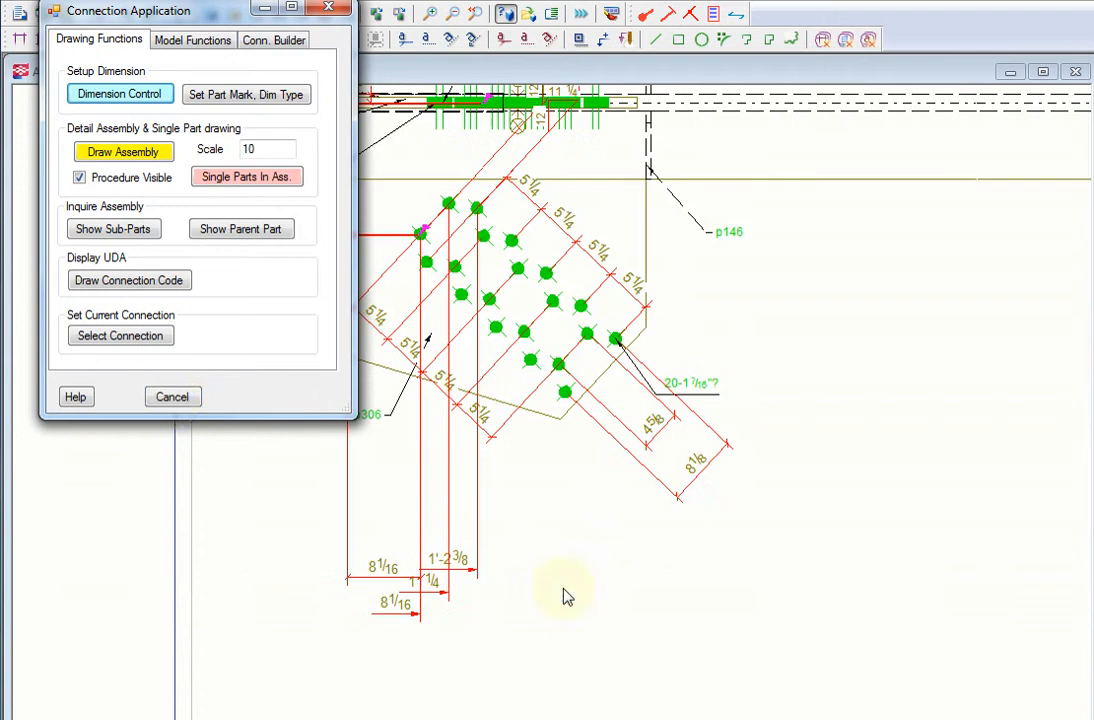
{"action": "left_click", "coordinate": [172, 399]}
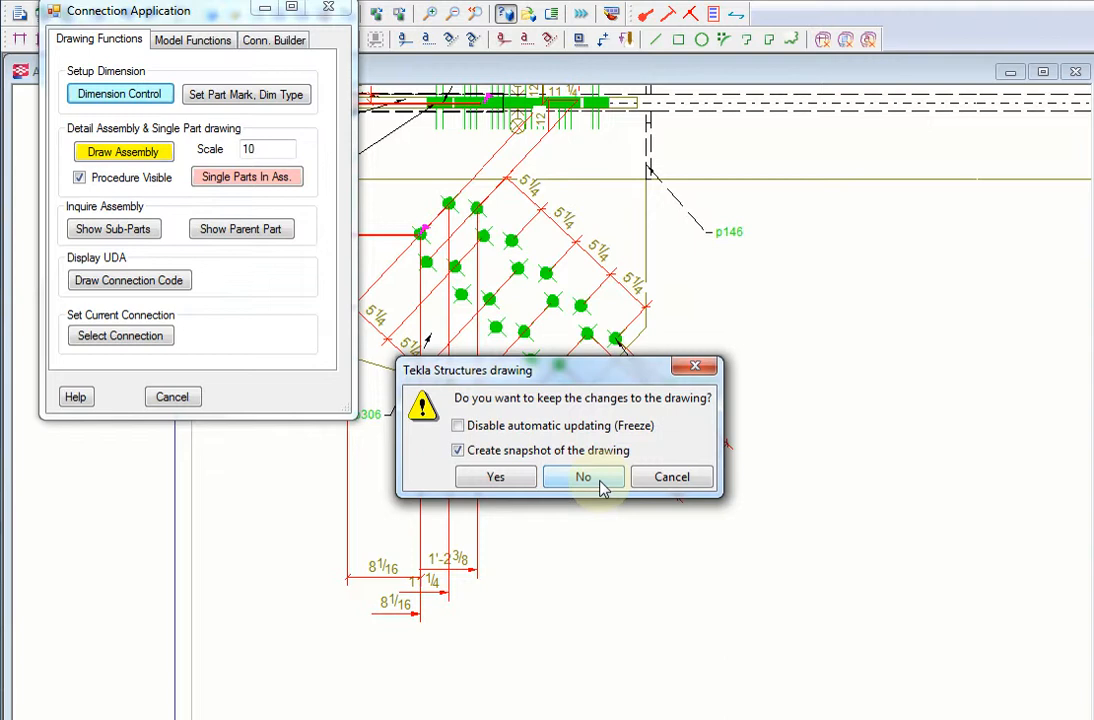
{"action": "left_click", "coordinate": [583, 477]}
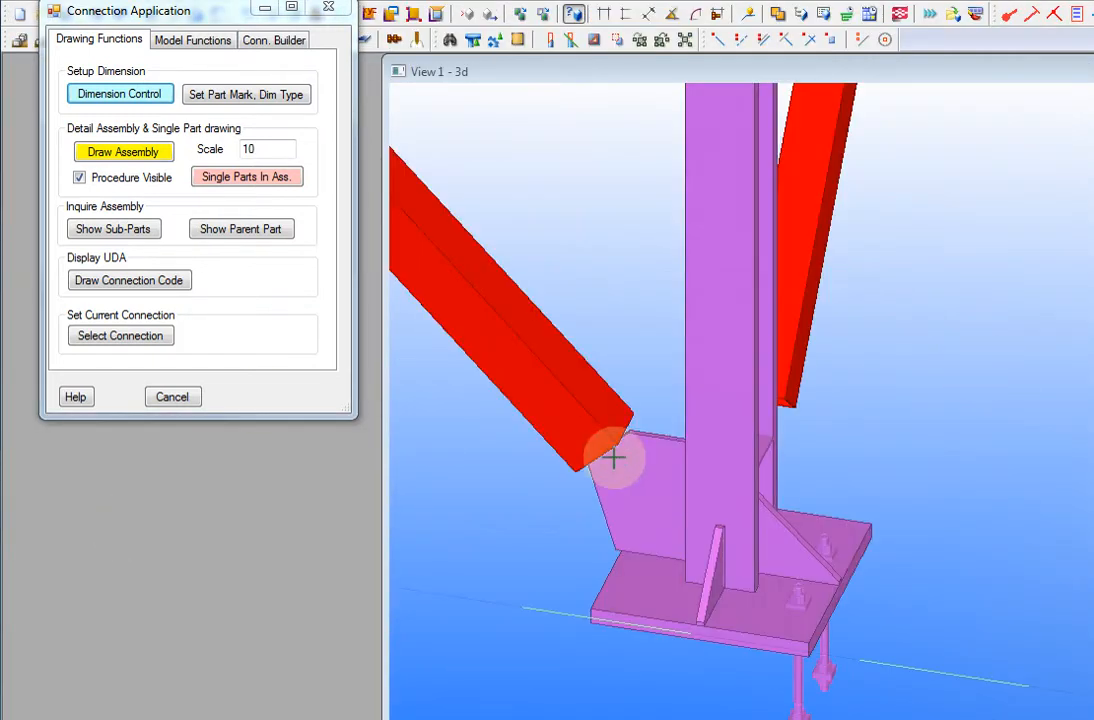
- End the active command in the 3D model view and select the diagonal brace that meets the column's gusset plate
{"action": "right_click", "coordinate": [624, 327]}
{"action": "left_click", "coordinate": [645, 340]}
{"action": "left_click", "coordinate": [645, 339]}
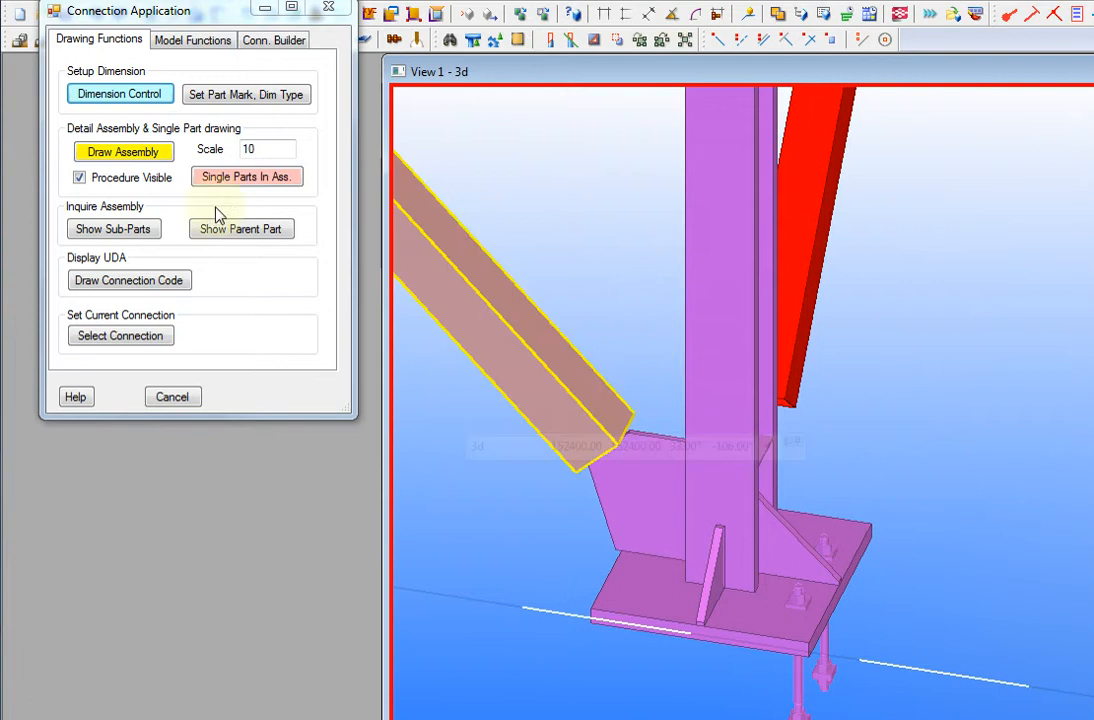
- Open the part mark and dimension type settings and choose dimension type ShearPlate with dimension standard Gusset
{"action": "left_click", "coordinate": [229, 100]}
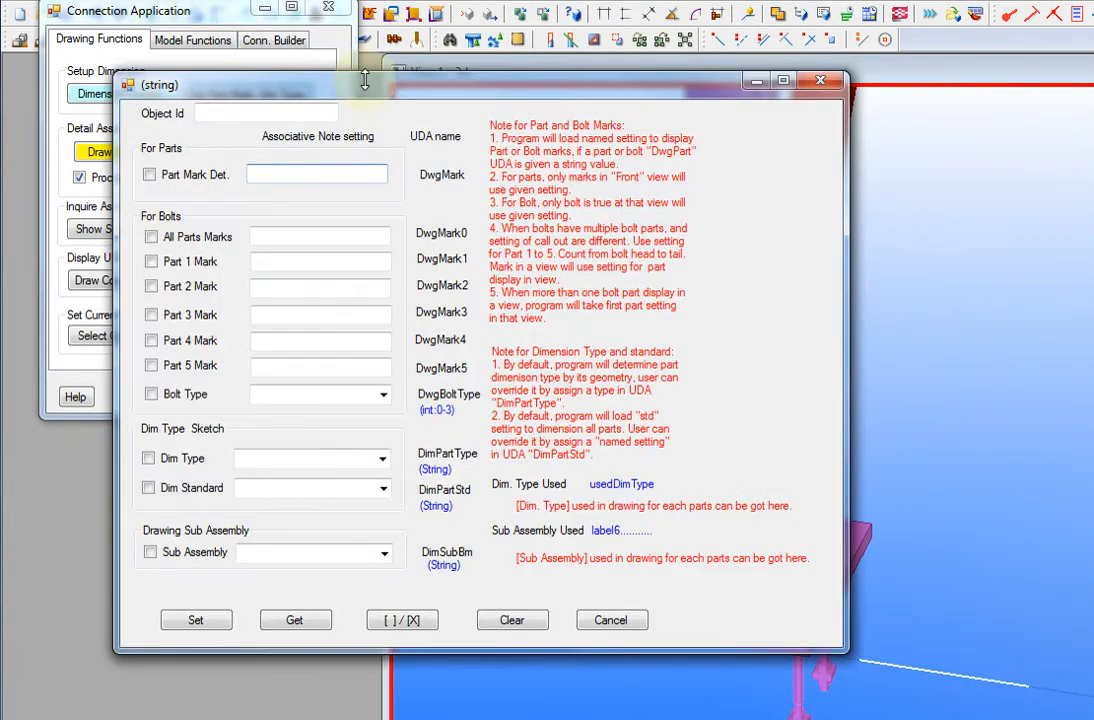
{"action": "left_click_drag", "start_coordinate": [361, 75], "coordinate": [262, 60]}
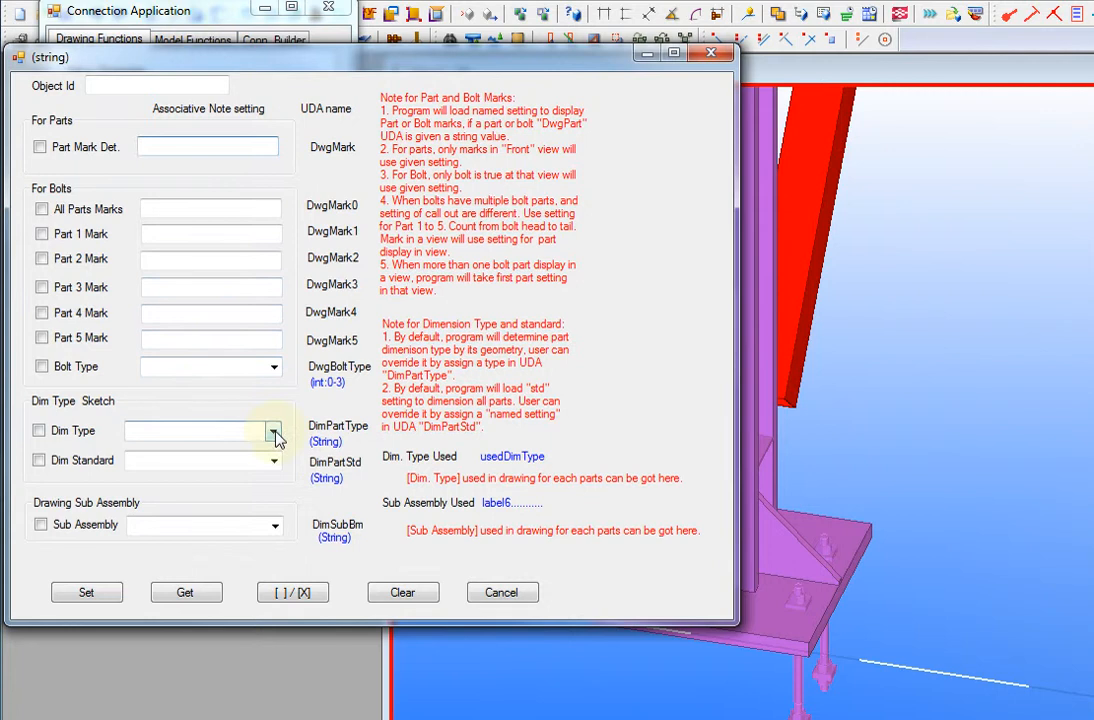
{"action": "left_click", "coordinate": [274, 432]}
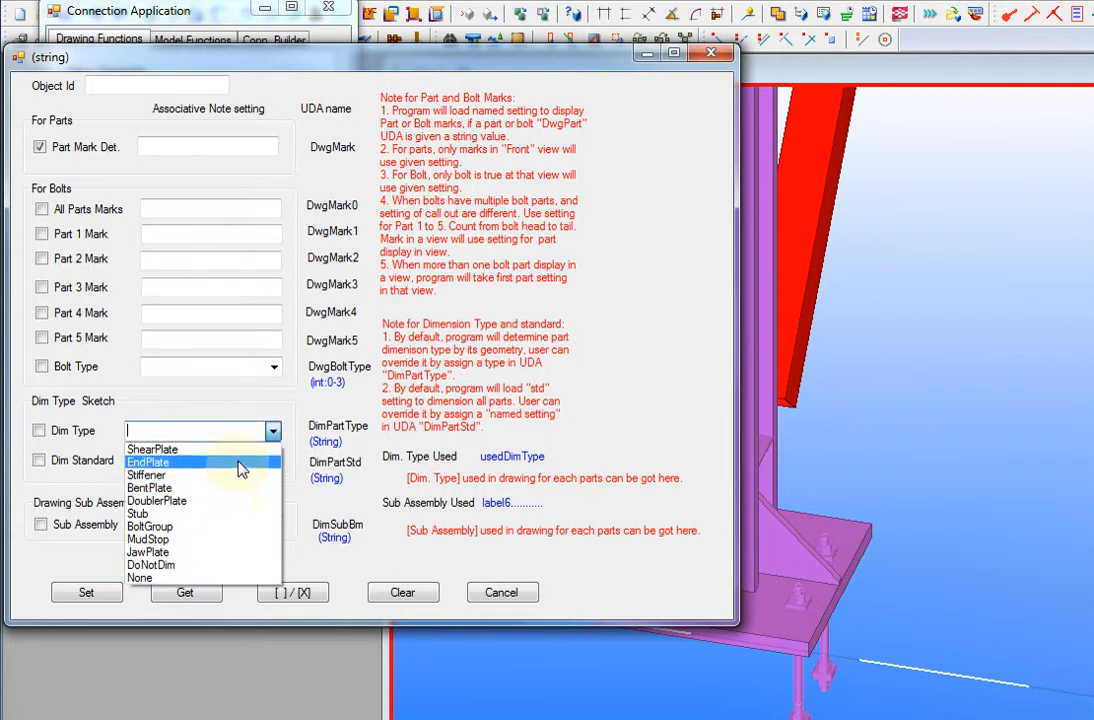
{"action": "left_click", "coordinate": [240, 452]}
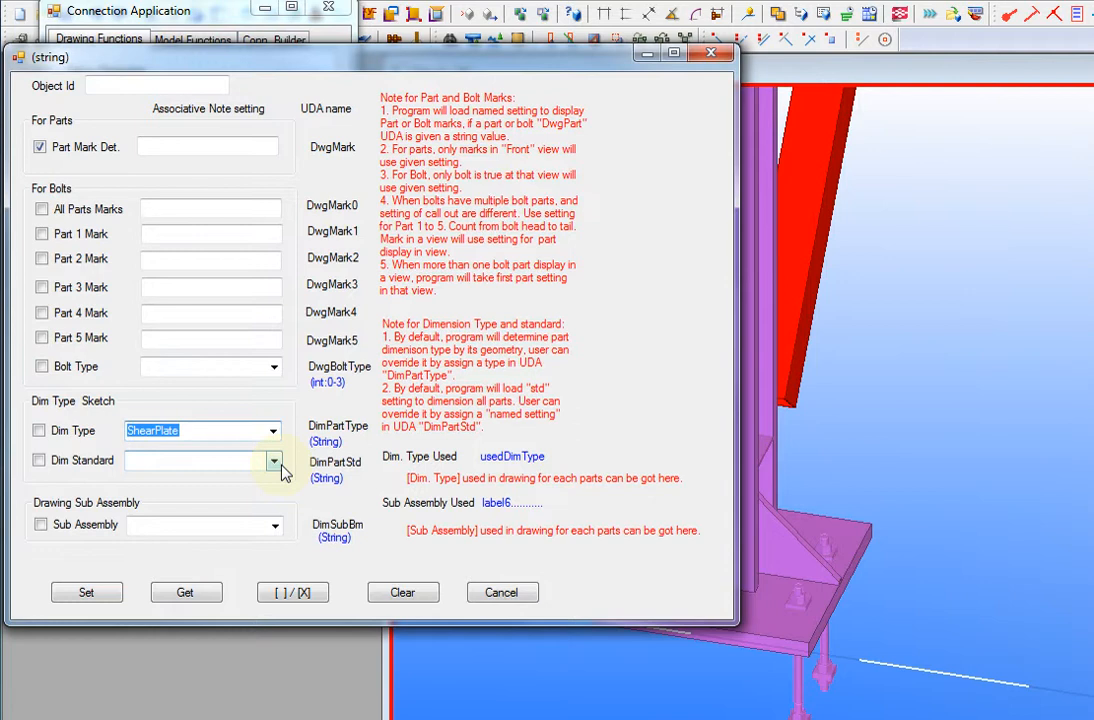
{"action": "left_click", "coordinate": [274, 462]}
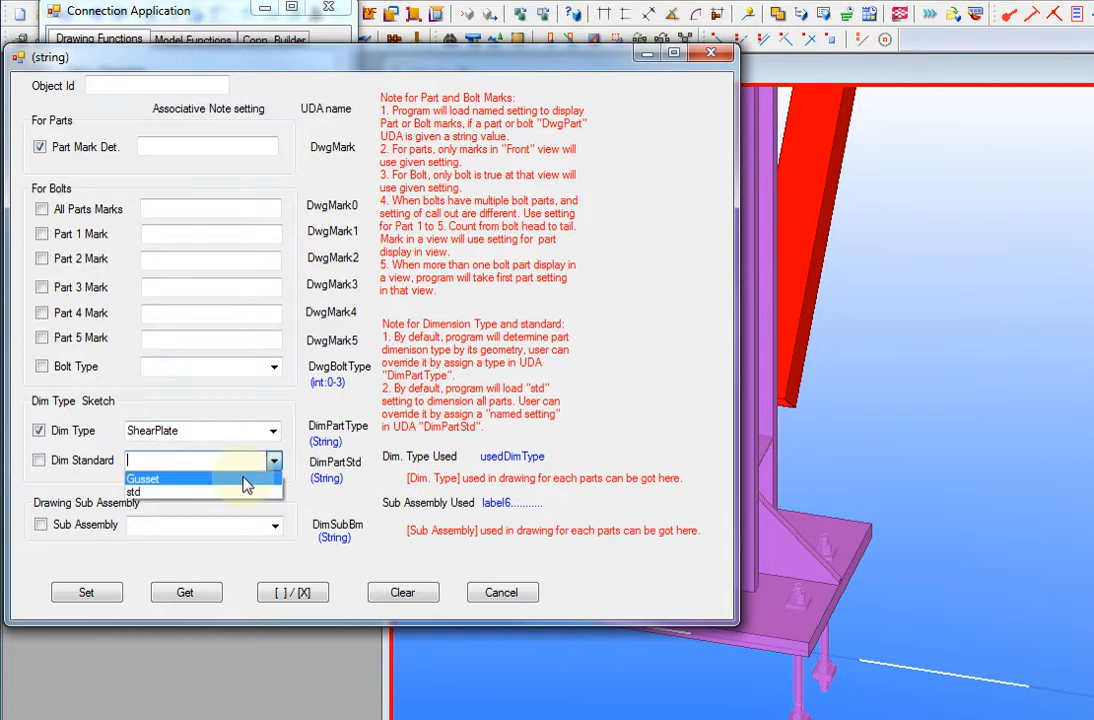
{"action": "left_click", "coordinate": [244, 480]}
- Select the gusset plate under the diagonal brace and assign it the ShearPlate dimension type and Gusset standard
{"action": "middle_click_drag", "start_coordinate": [785, 460], "coordinate": [1056, 455]}
{"action": "scroll", "coordinate": [1058, 455], "scroll_direction": "down", "scroll_amount": 1}
{"action": "left_click", "coordinate": [873, 474]}
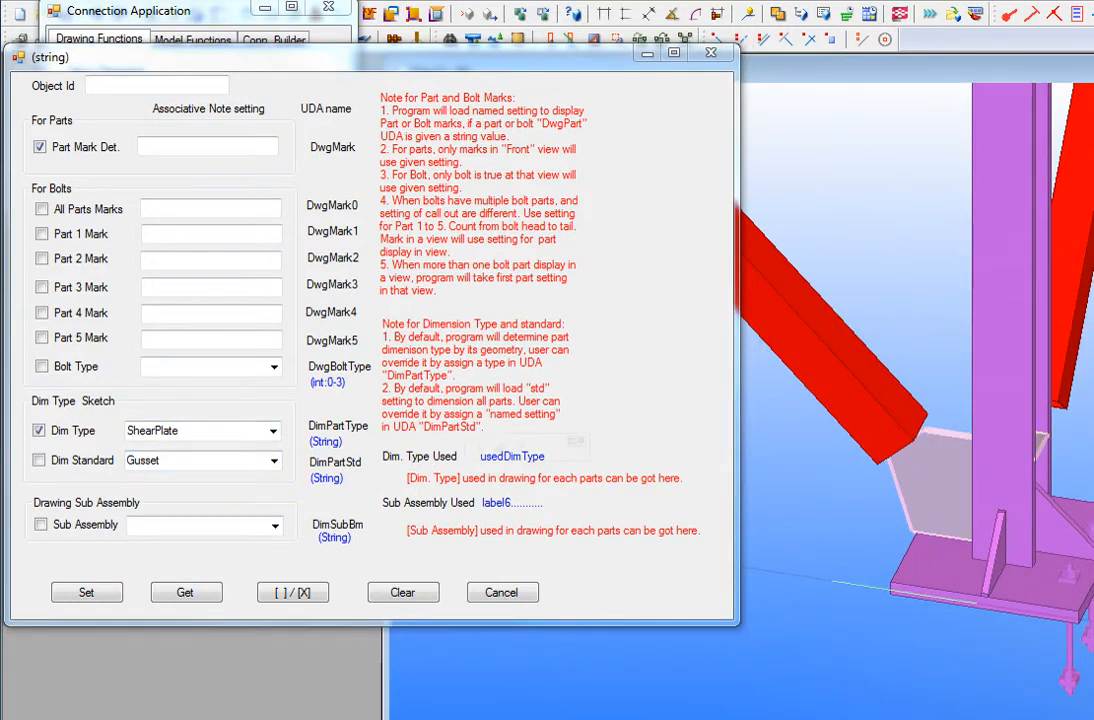
{"action": "left_click", "coordinate": [945, 443]}
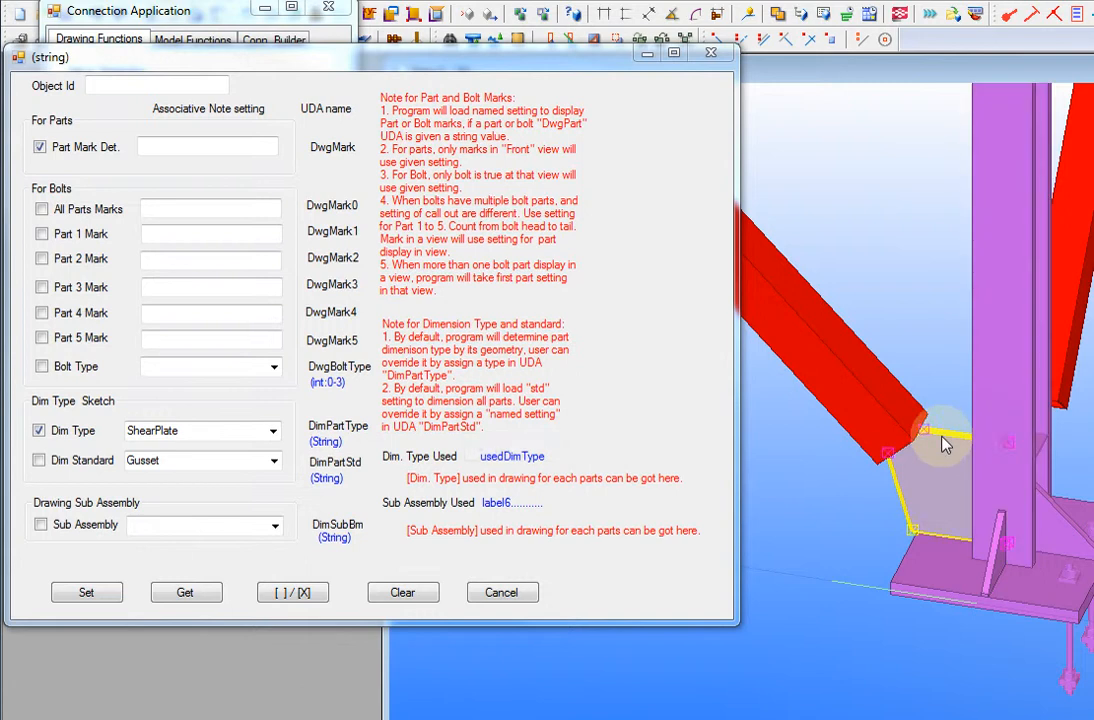
{"action": "left_click", "coordinate": [112, 600]}
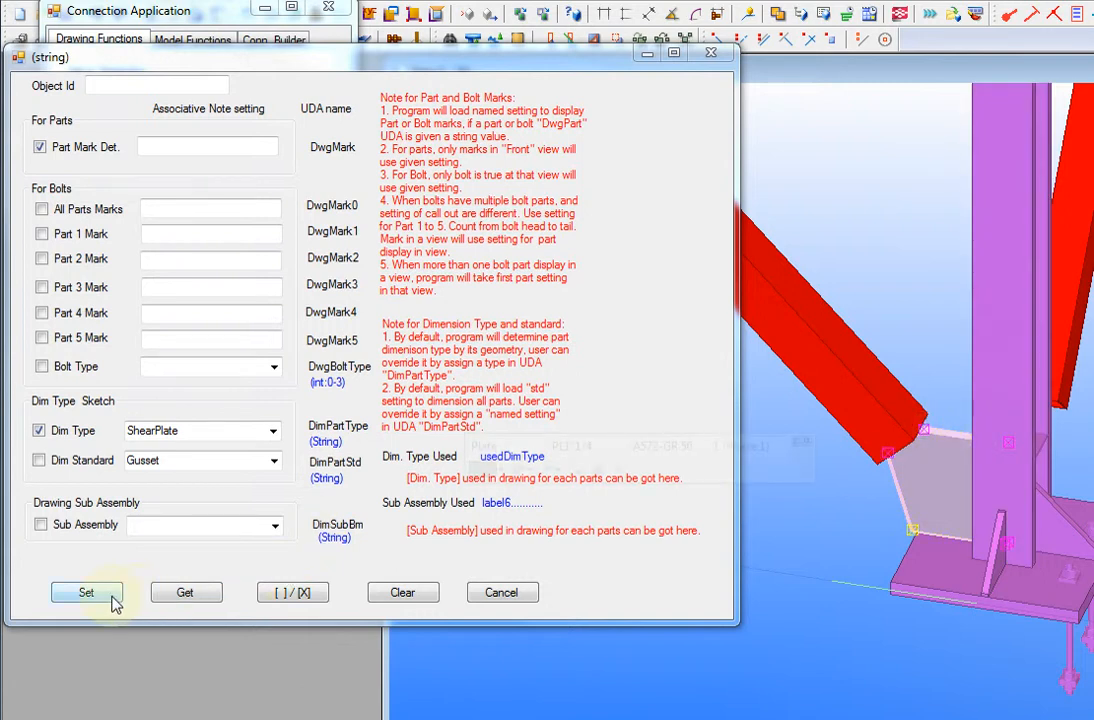
{"action": "left_click", "coordinate": [872, 514]}
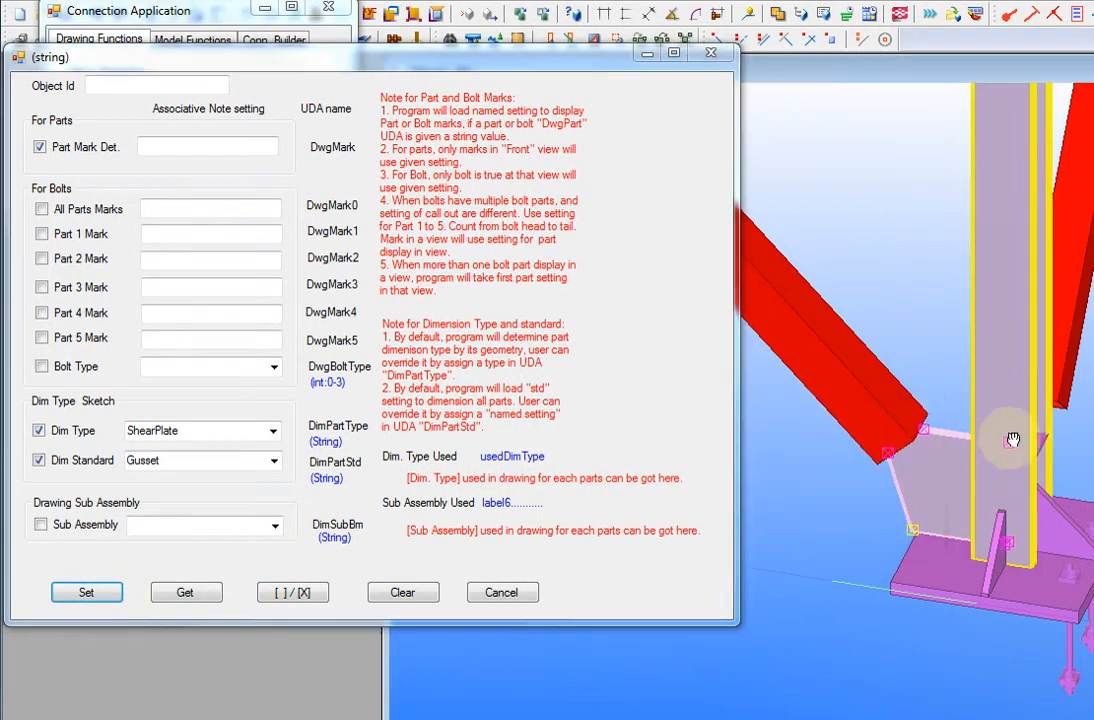
- Assign the same ShearPlate dimension type and Gusset standard to the column's other gusset plate and close the settings
{"action": "scroll", "coordinate": [1008, 440], "scroll_direction": "down", "scroll_amount": 3}
{"action": "middle_click_drag", "start_coordinate": [1006, 439], "coordinate": [953, 478], "text": "ctrl"}
{"action": "right_click", "coordinate": [1035, 484]}
{"action": "left_click", "coordinate": [1074, 494]}
{"action": "left_click", "coordinate": [1079, 484]}
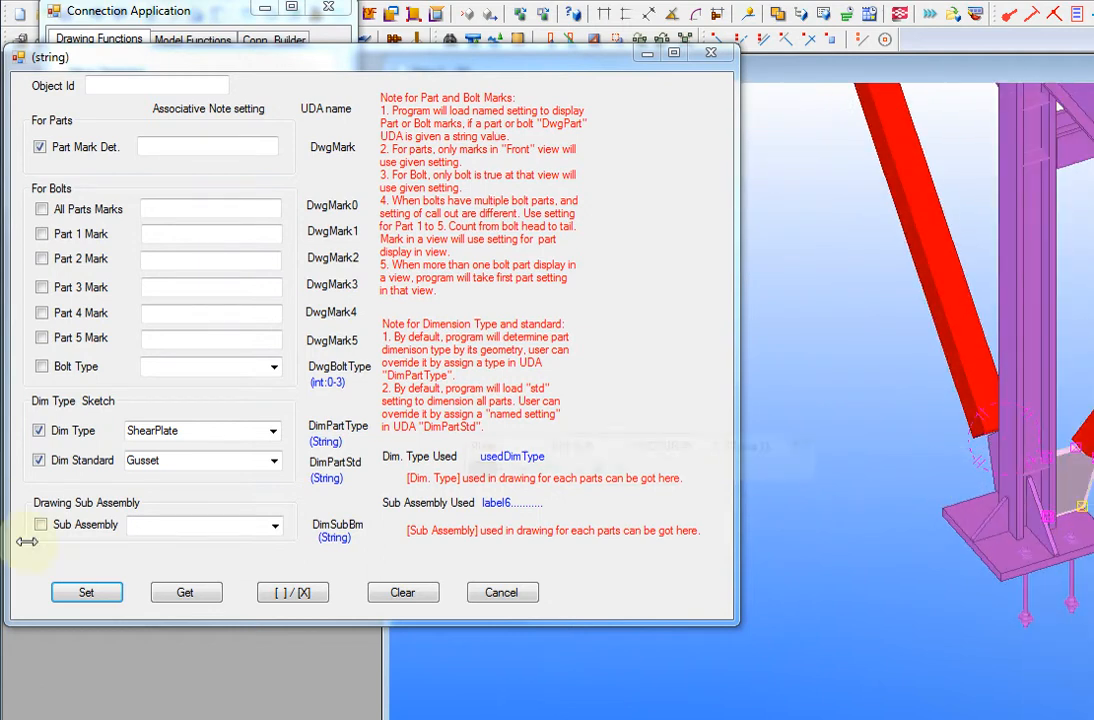
{"action": "left_click", "coordinate": [105, 592]}
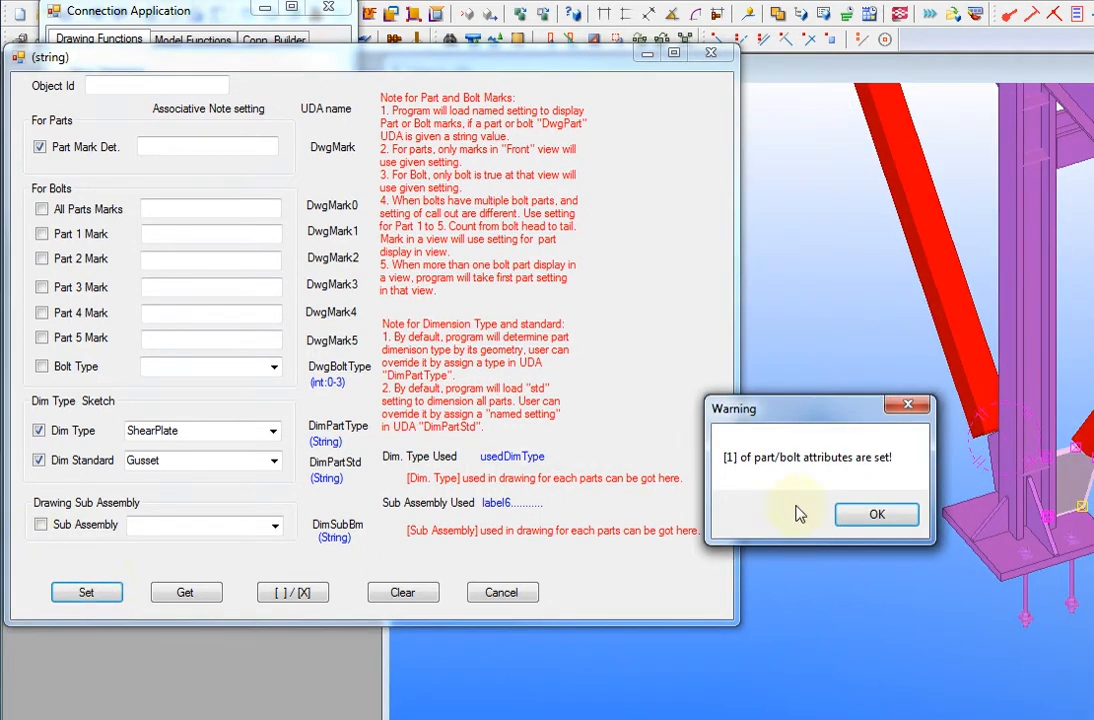
{"action": "left_click", "coordinate": [872, 514]}
{"action": "left_click", "coordinate": [498, 594]}
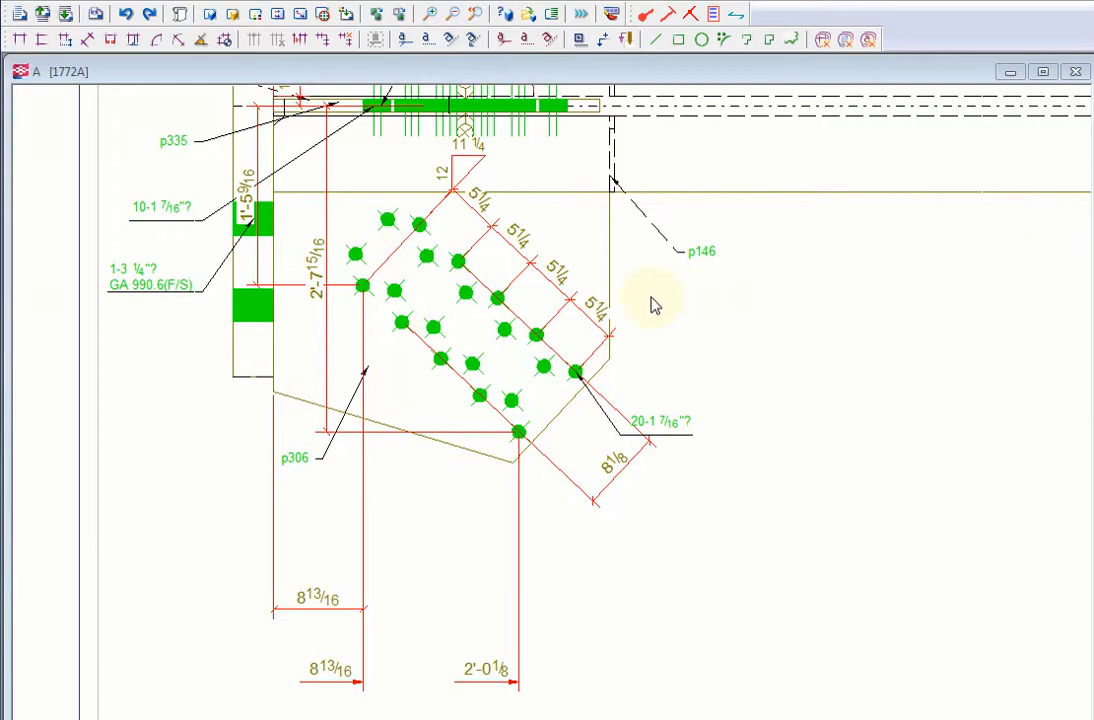
- Inspect the horizontal running dimensions to the skewed bolt group of gusset plate p306 in the assembly drawing
{"action": "scroll", "coordinate": [650, 303], "scroll_direction": "up", "scroll_amount": 3}
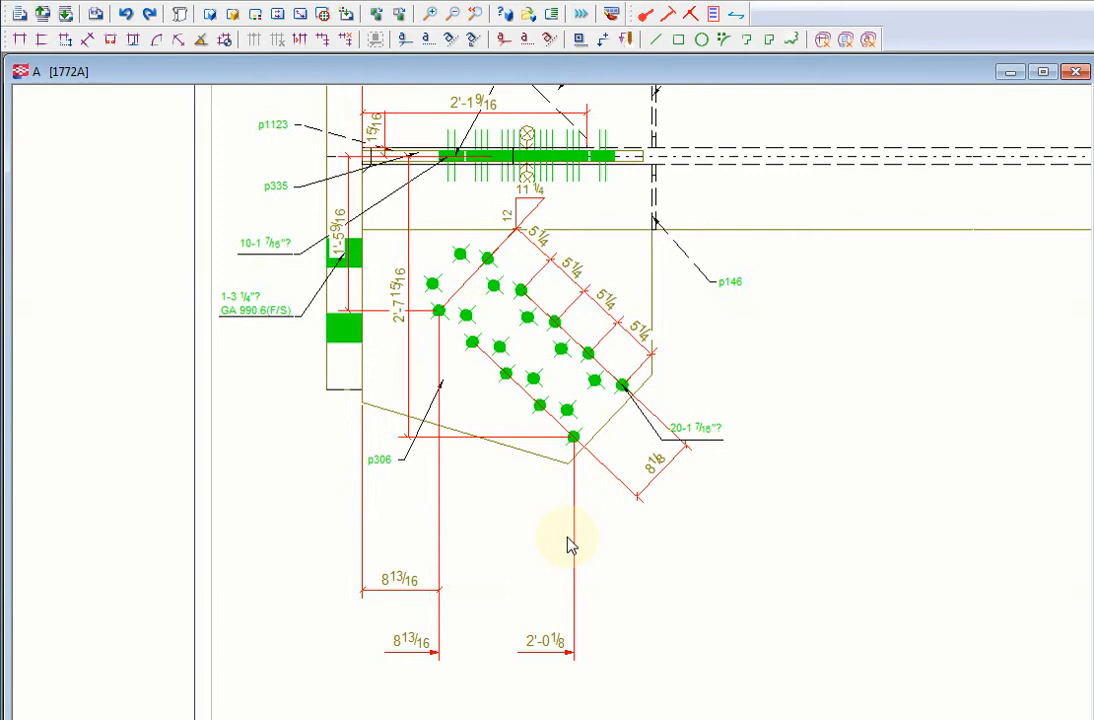
{"action": "left_click", "coordinate": [532, 445]}
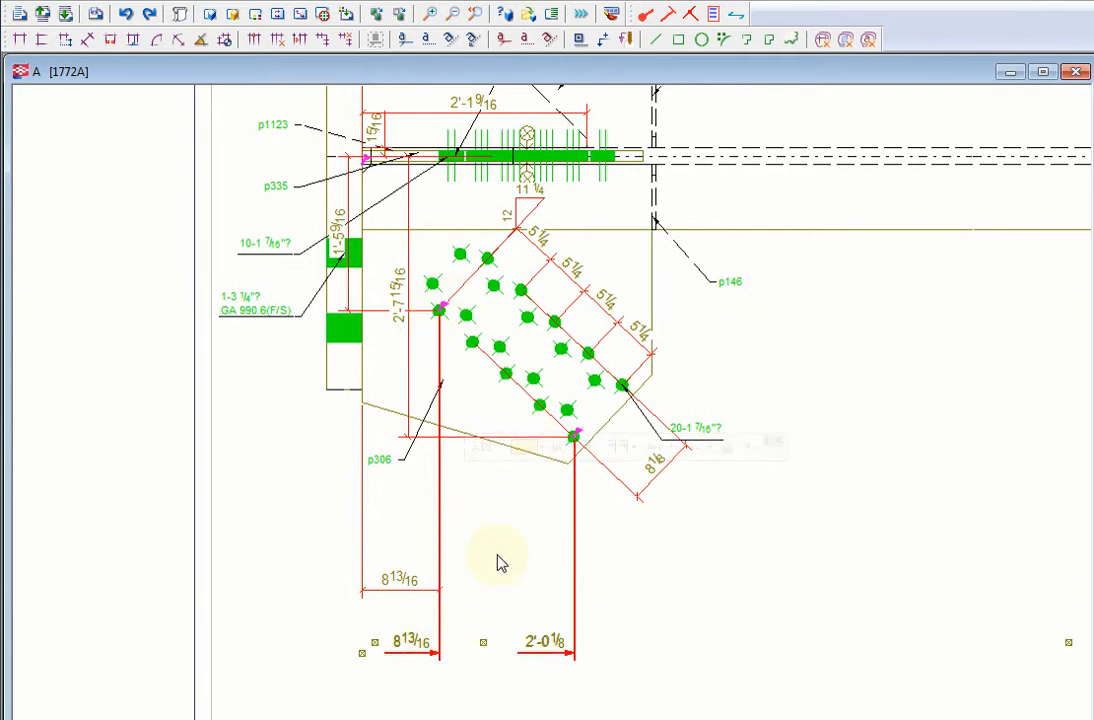
{"action": "mouse_move", "coordinate": [500, 561]}
{"action": "middle_mouse_down"}
{"action": "mouse_move", "coordinate": [481, 532]}
{"action": "mouse_move", "coordinate": [452, 527]}
{"action": "middle_mouse_up"}
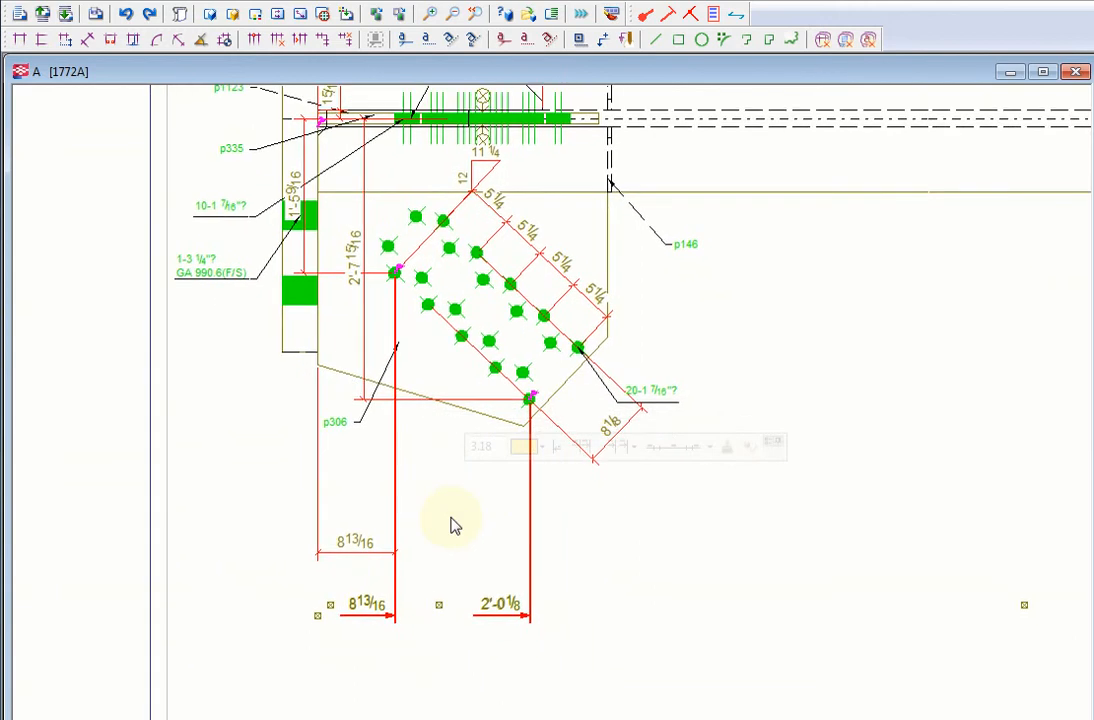
- Review the column shear plate settings and their second-bolt options in Dimension Control, then close the windows without changes
{"action": "left_click", "coordinate": [710, 14]}
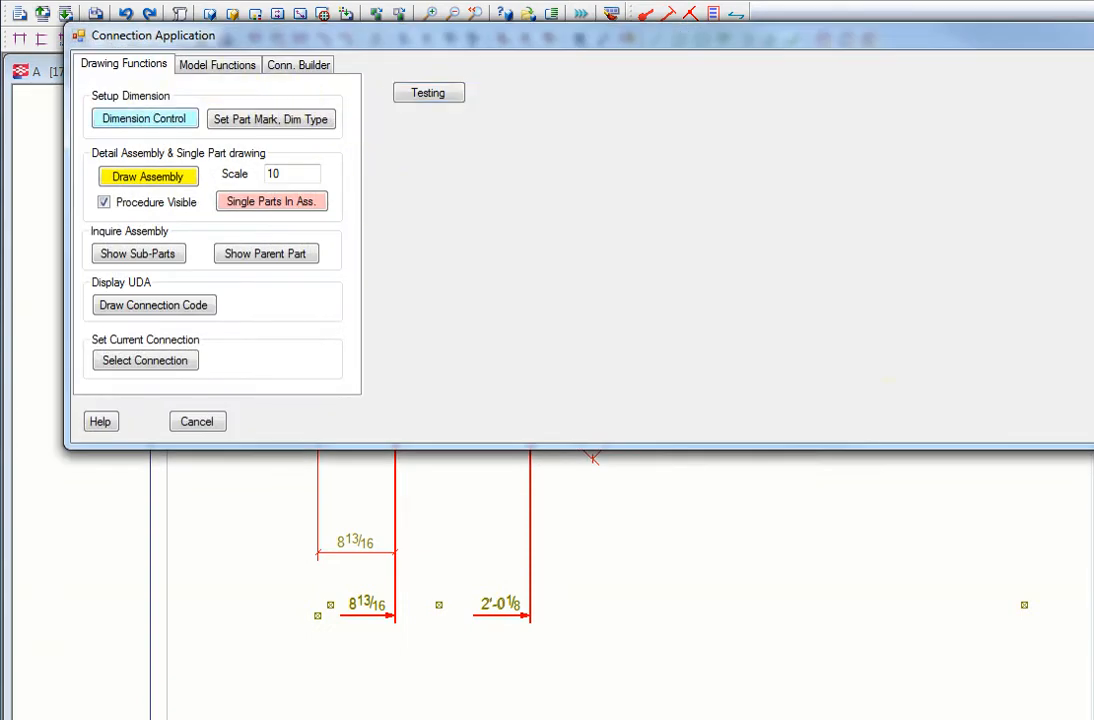
{"action": "left_click", "coordinate": [144, 118]}
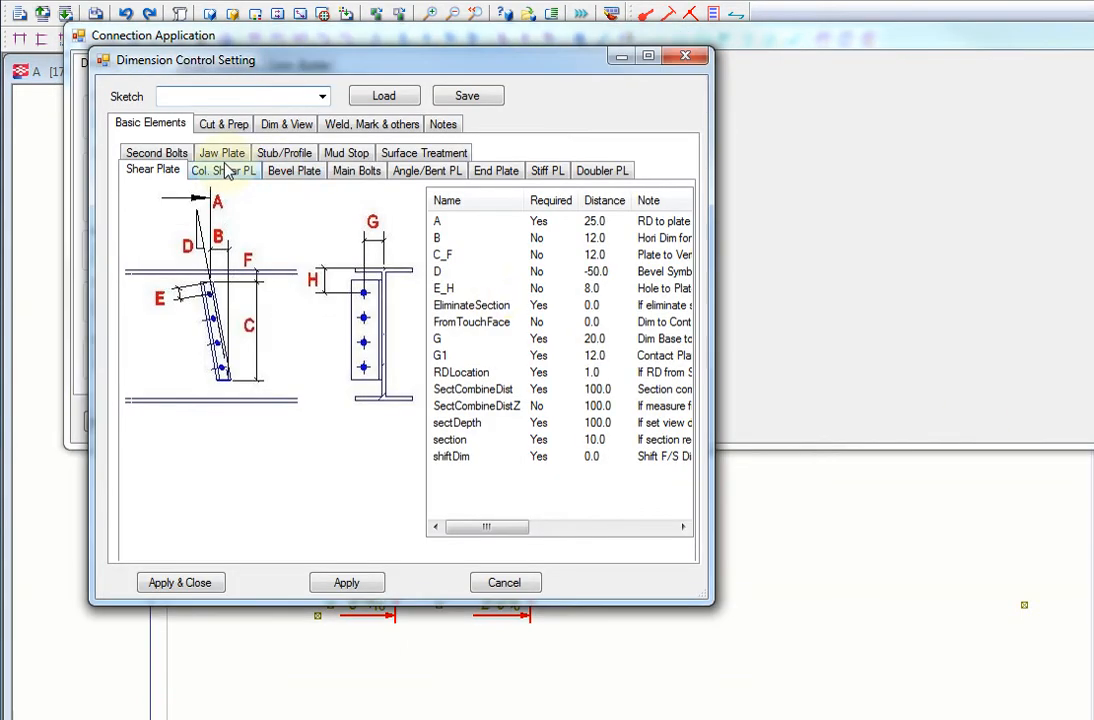
{"action": "left_click", "coordinate": [224, 171]}
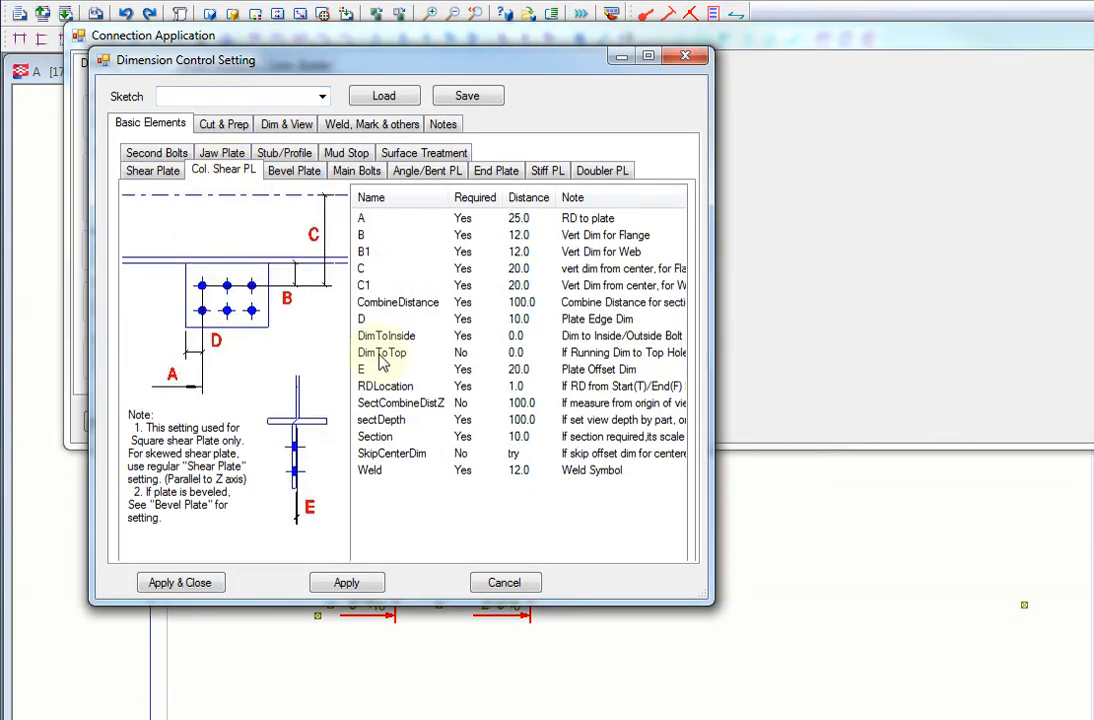
{"action": "left_click", "coordinate": [365, 220]}
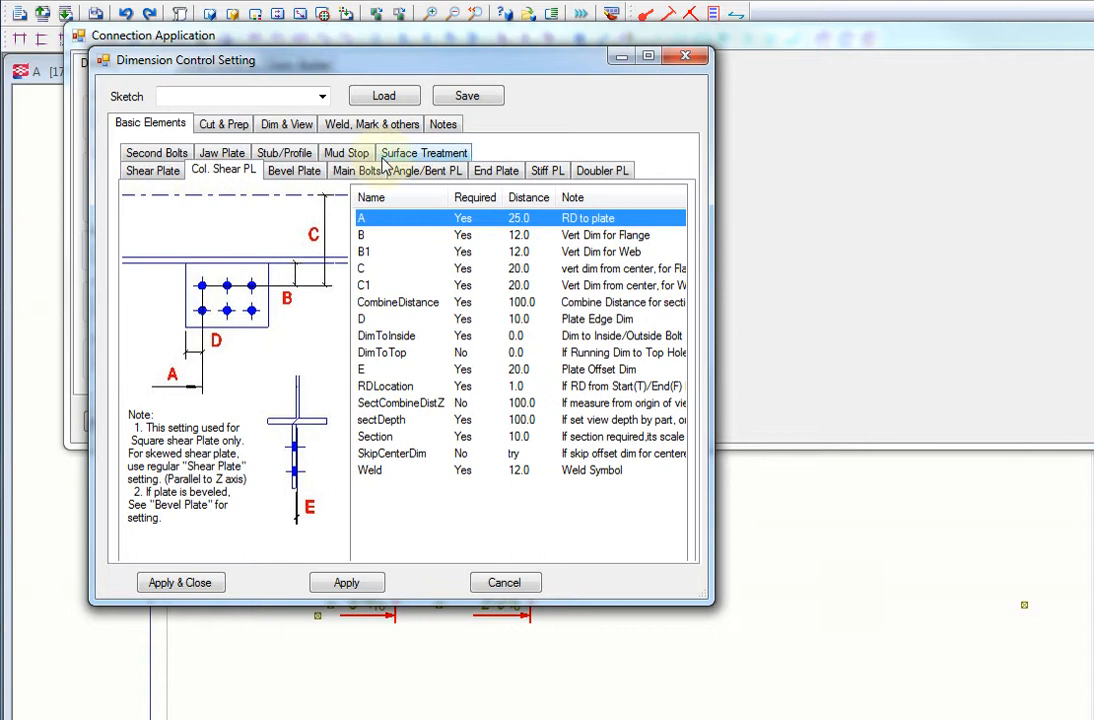
{"action": "left_click", "coordinate": [172, 158]}
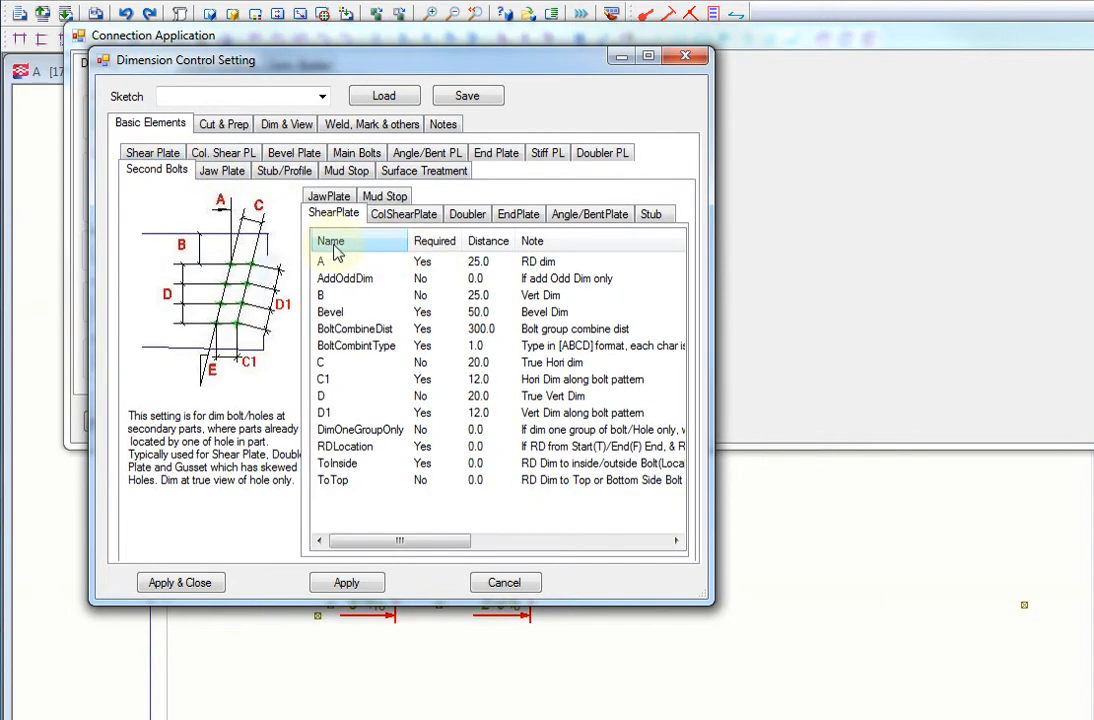
{"action": "left_click", "coordinate": [395, 214]}
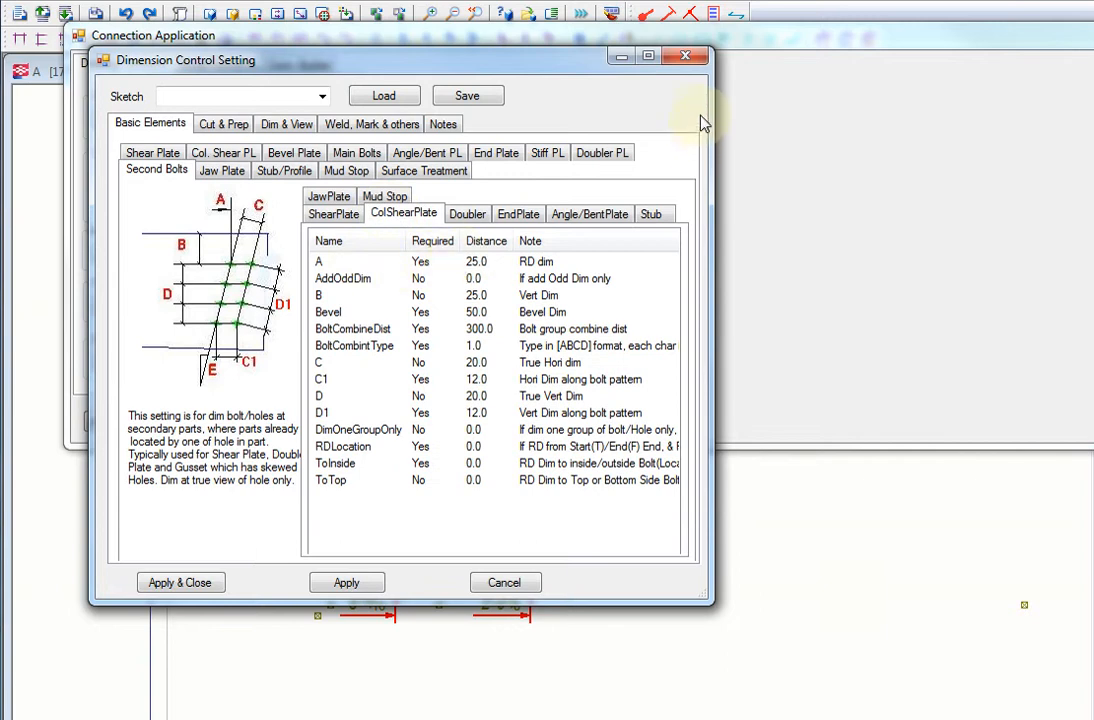
{"action": "left_click", "coordinate": [533, 585]}
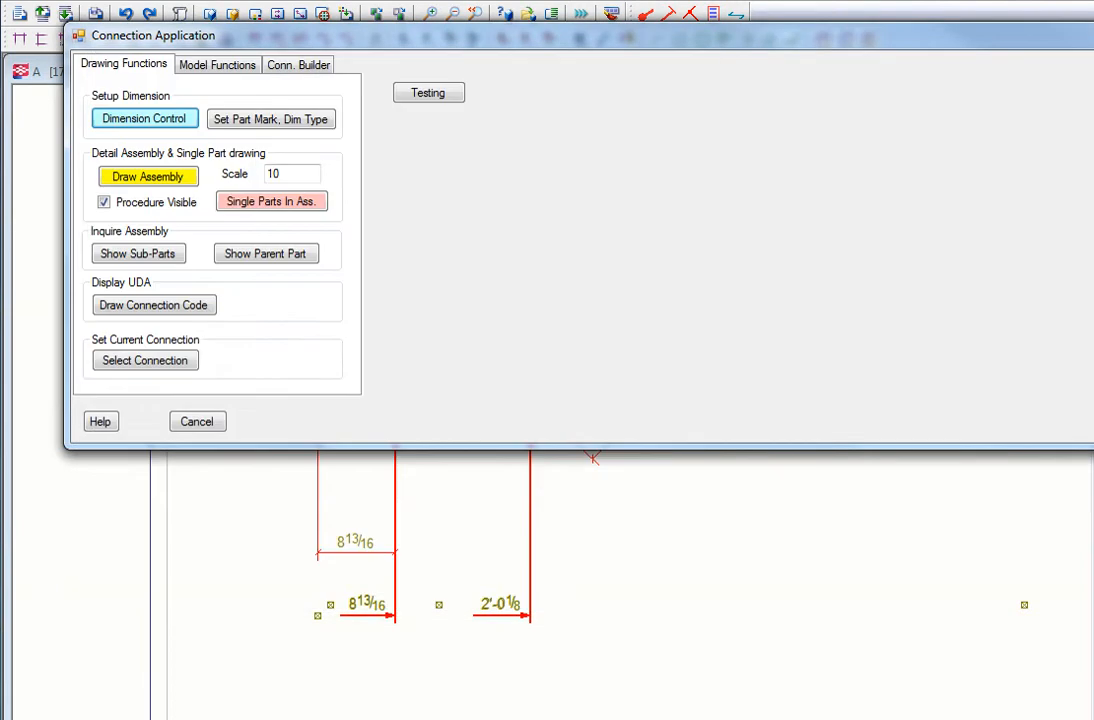
{"action": "left_click", "coordinate": [1093, 35]}
- Examine the vertical, bevel, bolt spacing and bolt row dimensions of gusset plate p306's skewed bolt group
{"action": "middle_click_drag", "start_coordinate": [586, 464], "coordinate": [626, 512]}
{"action": "scroll", "coordinate": [537, 455], "scroll_direction": "up", "scroll_amount": 2}
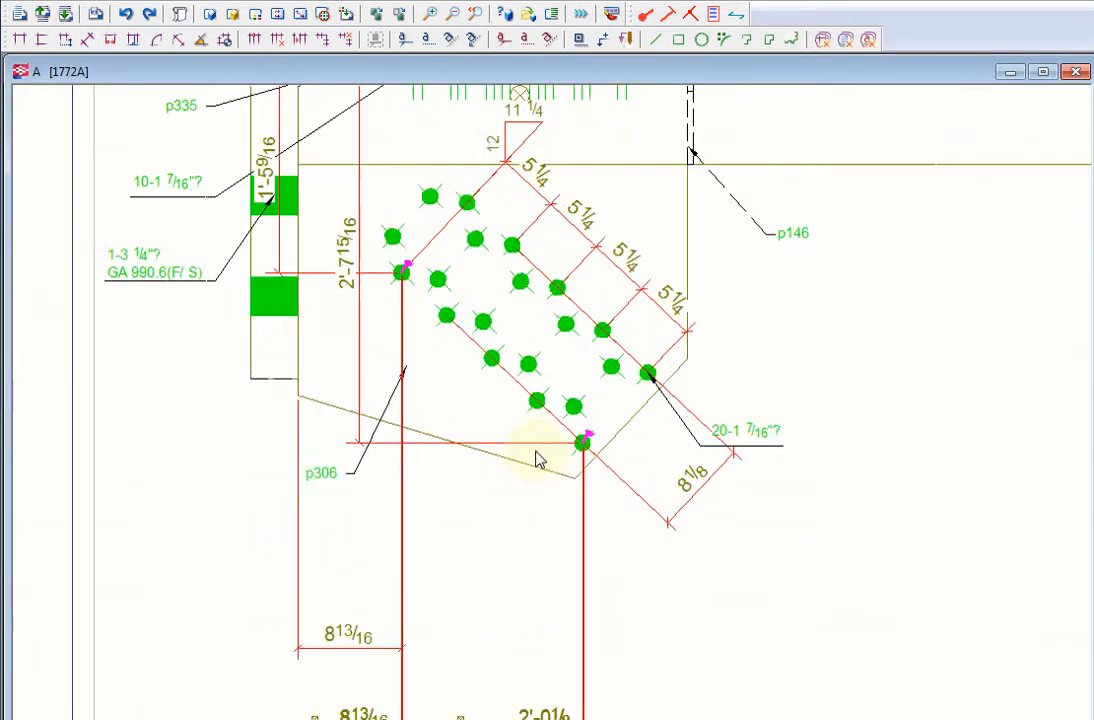
{"action": "scroll", "coordinate": [520, 452], "scroll_direction": "down", "scroll_amount": 1}
{"action": "left_click", "coordinate": [506, 451]}
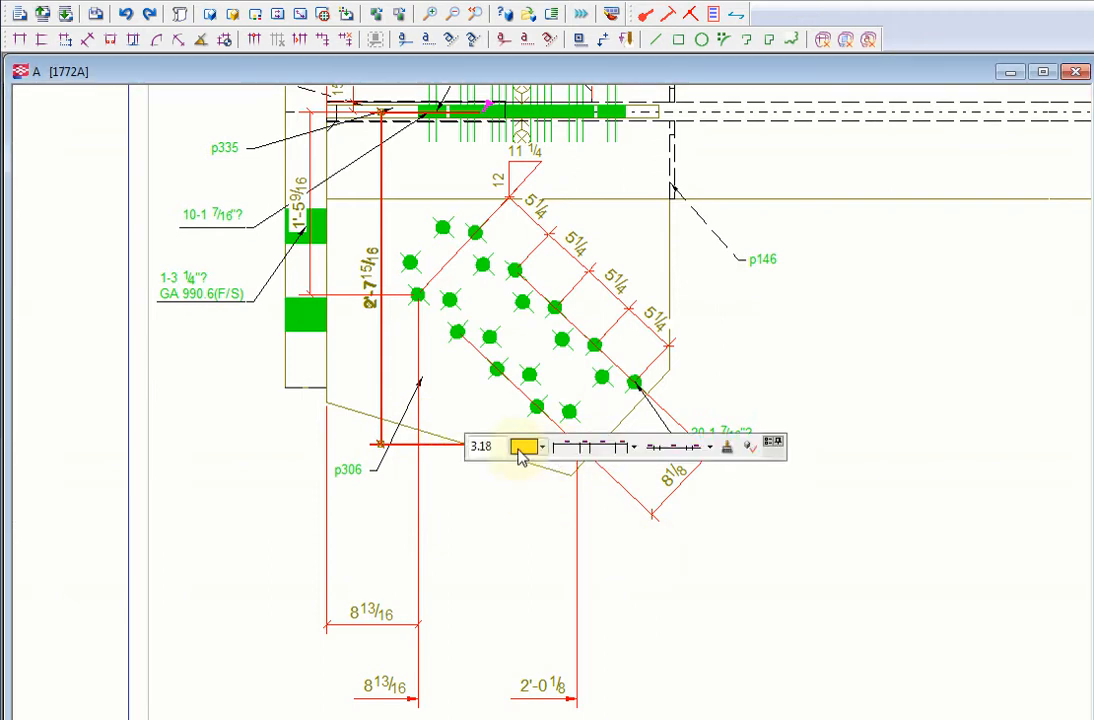
{"action": "left_click", "coordinate": [555, 182]}
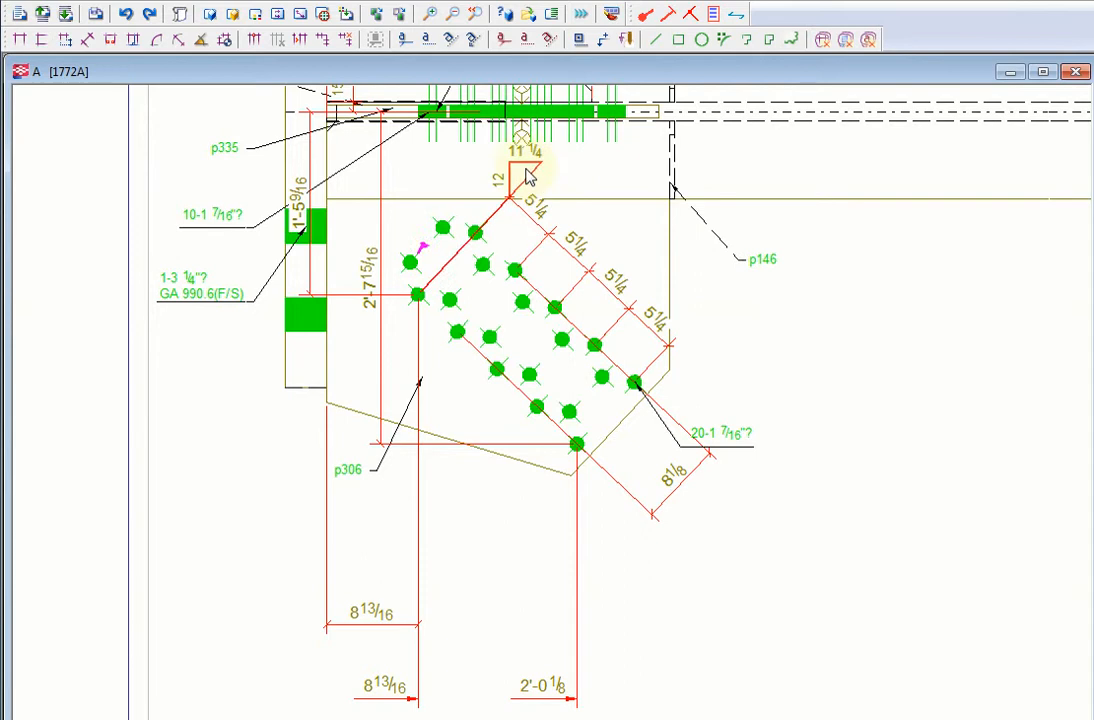
{"action": "left_click", "coordinate": [612, 270]}
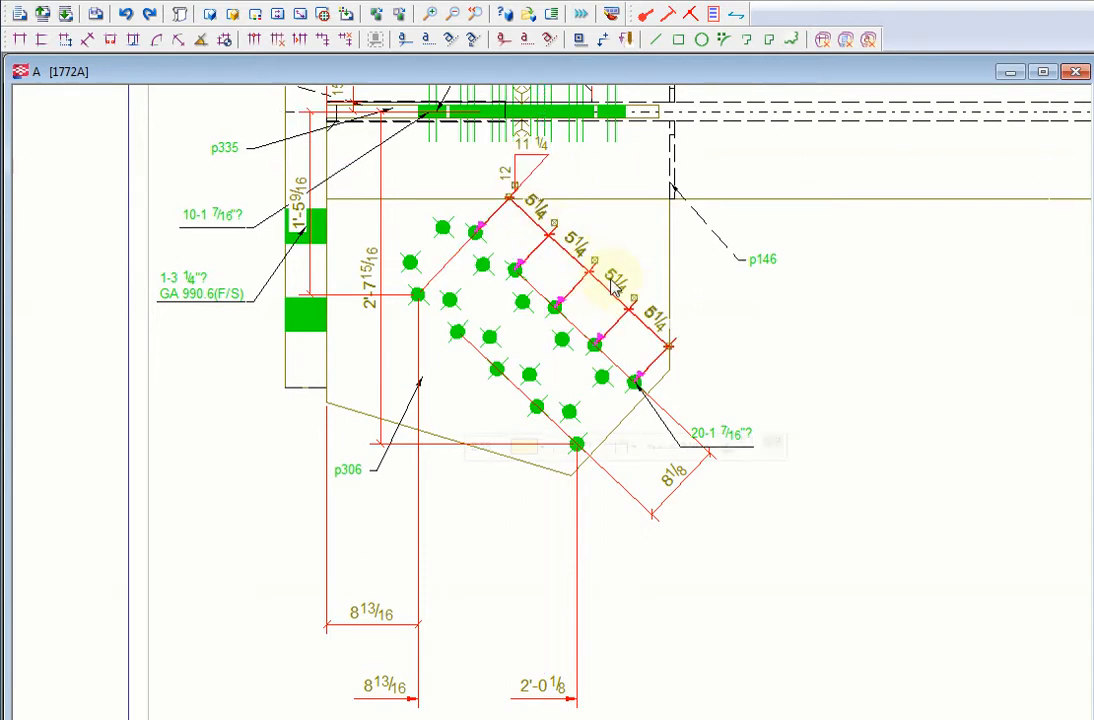
{"action": "left_click", "coordinate": [632, 300]}
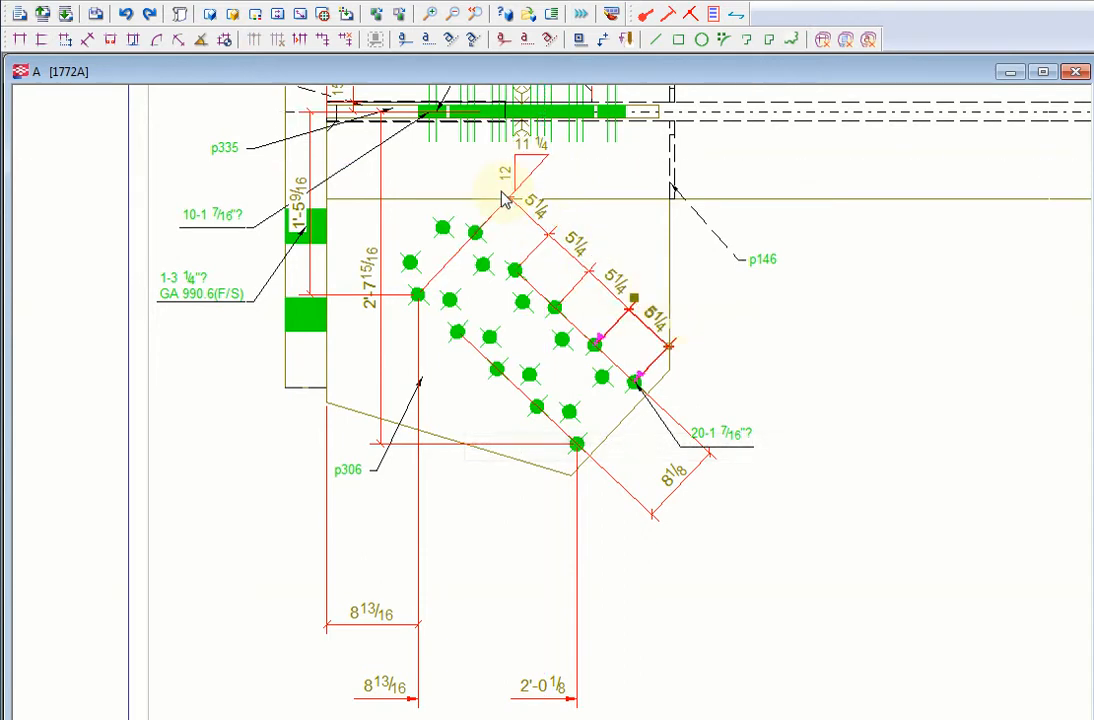
{"action": "left_click", "coordinate": [656, 478]}
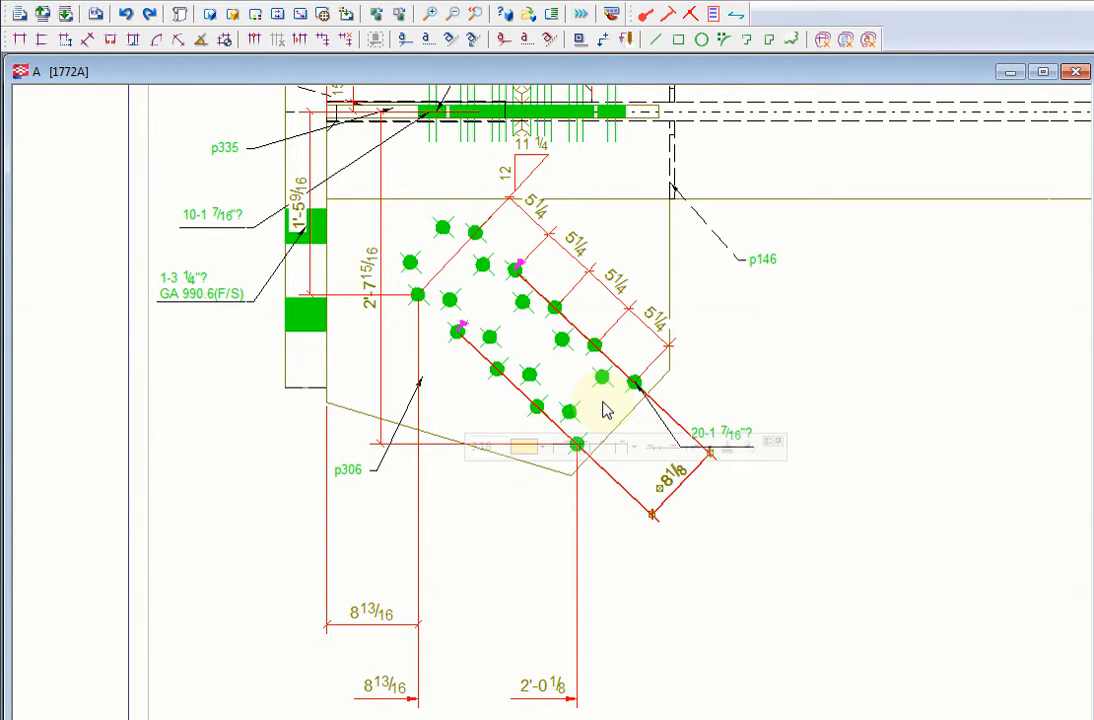
- Examine the p306 part mark and the surrounding plate edge and bolt location dimensions in the drawing
{"action": "scroll", "coordinate": [500, 408], "scroll_direction": "up", "scroll_amount": 4}
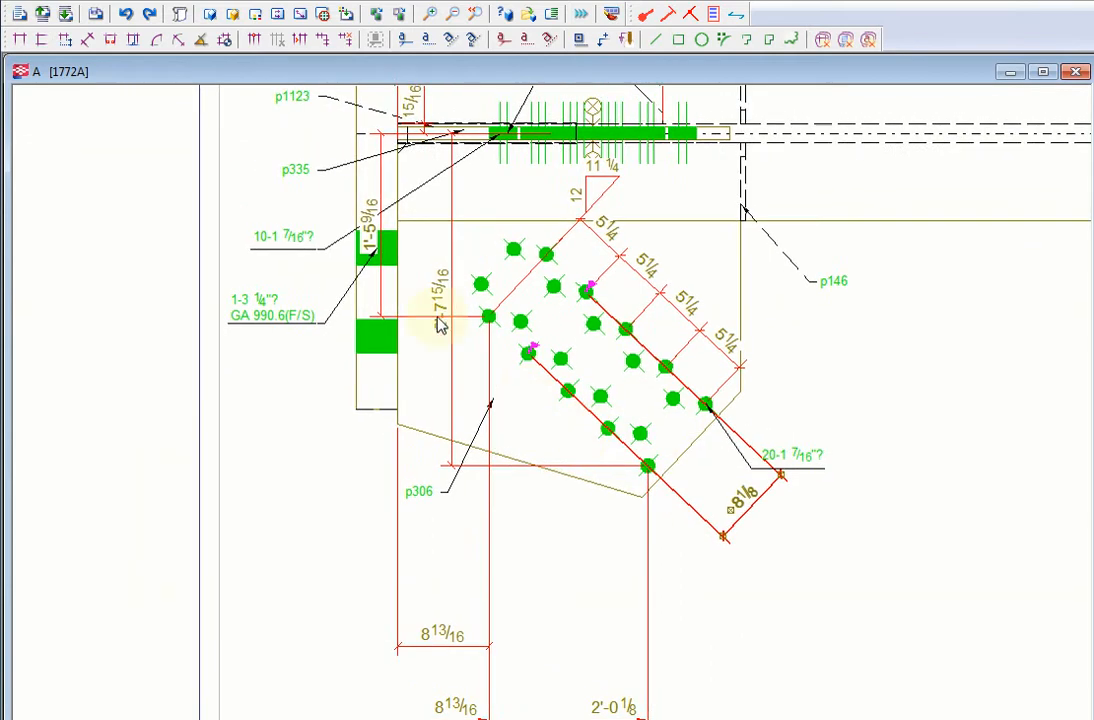
{"action": "scroll", "coordinate": [498, 535], "scroll_direction": "down", "scroll_amount": 1}
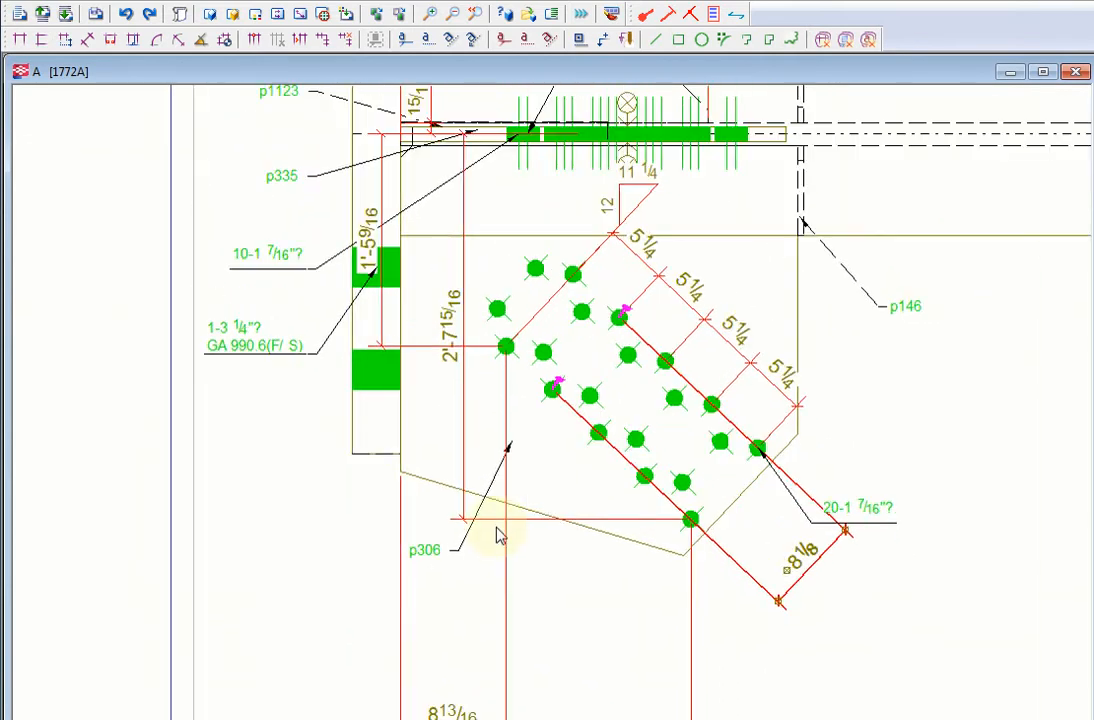
{"action": "left_click", "coordinate": [427, 555]}
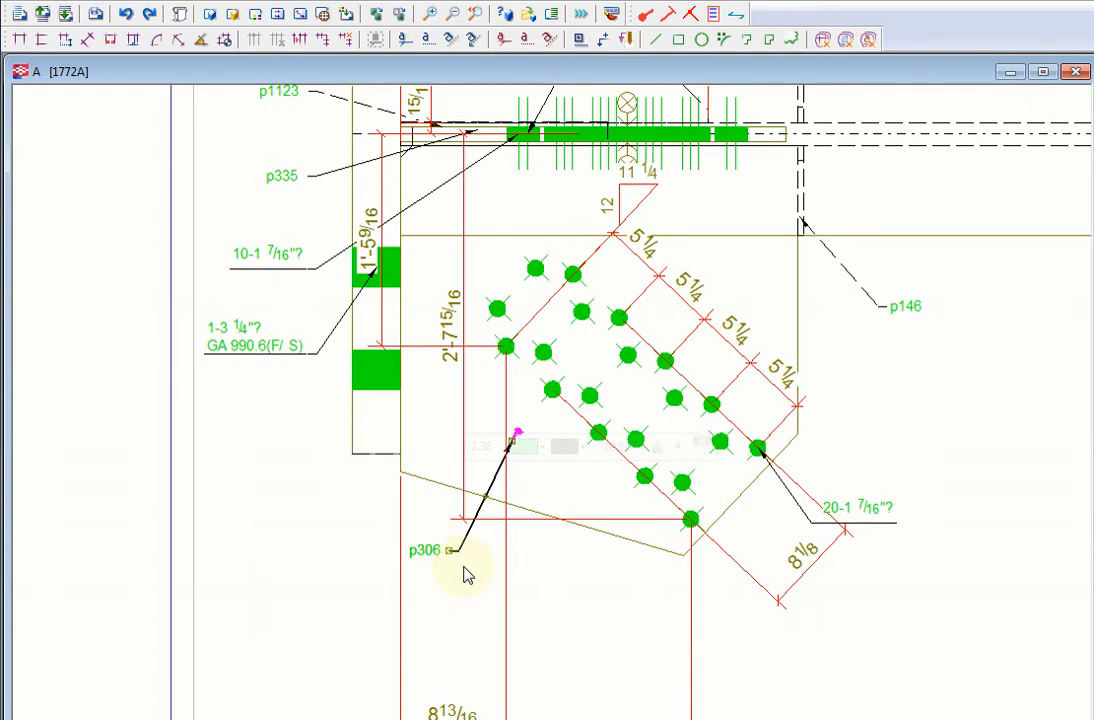
{"action": "middle_click_drag", "start_coordinate": [518, 571], "coordinate": [466, 527]}
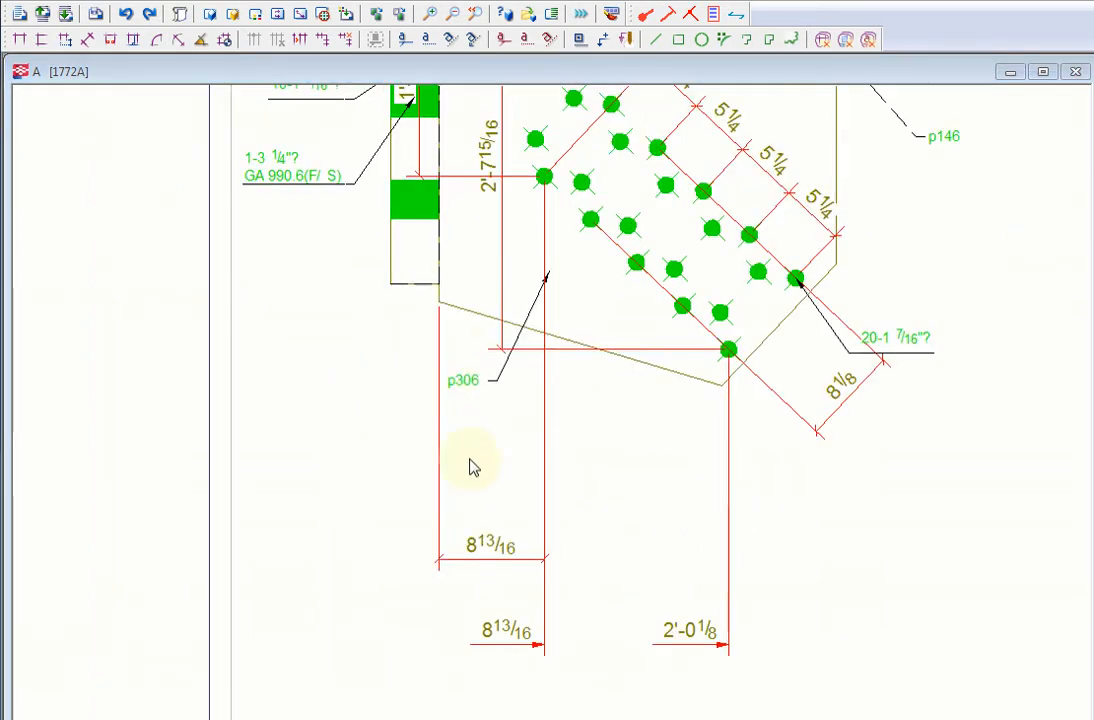
{"action": "middle_click_drag", "start_coordinate": [480, 361], "coordinate": [493, 439]}
{"action": "scroll", "coordinate": [488, 462], "scroll_direction": "up", "scroll_amount": 3}
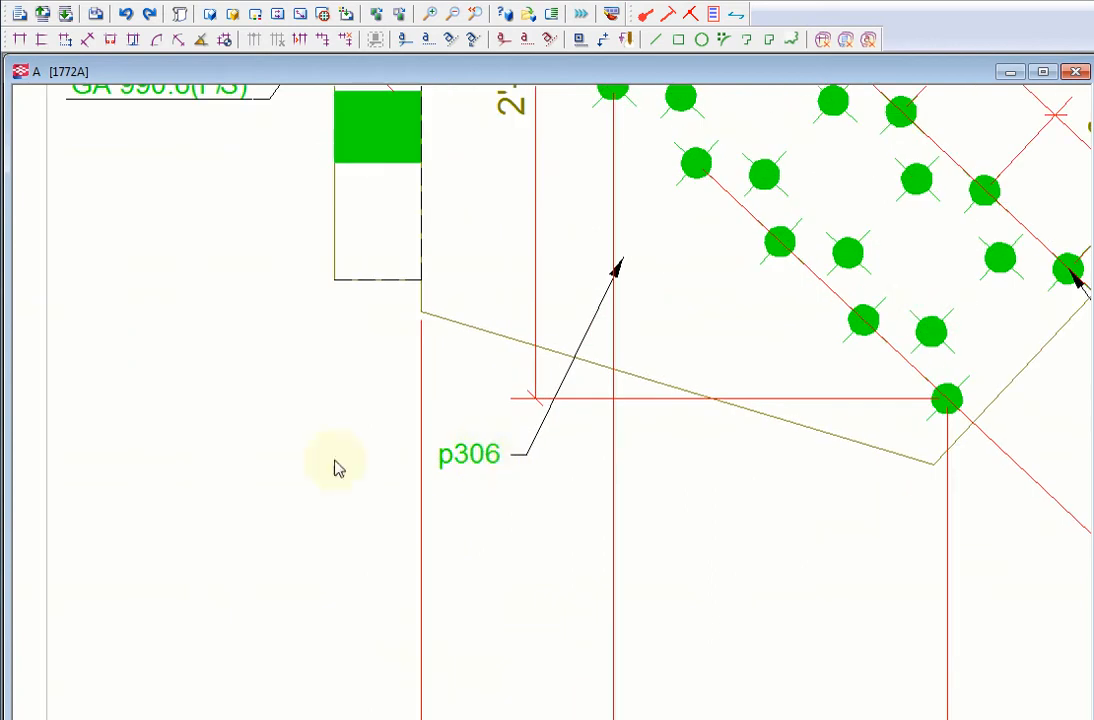
{"action": "scroll", "coordinate": [520, 470], "scroll_direction": "down", "scroll_amount": 2}
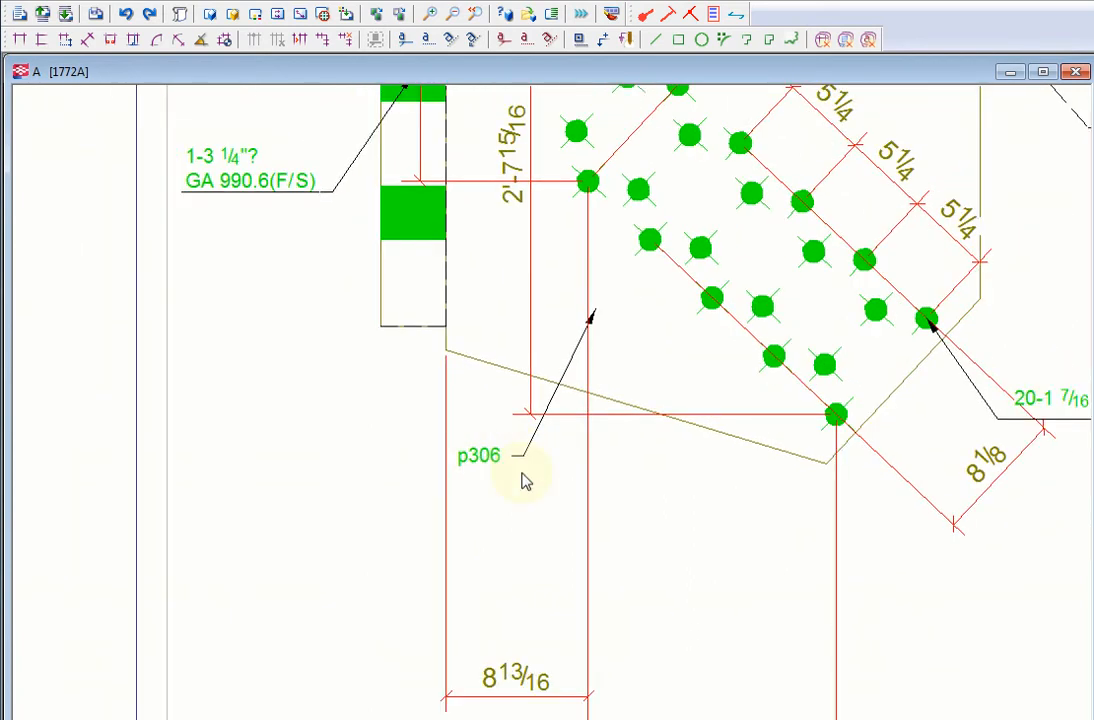
{"action": "scroll", "coordinate": [525, 480], "scroll_direction": "down", "scroll_amount": 2}
{"action": "middle_click_drag", "start_coordinate": [573, 449], "coordinate": [549, 361]}
{"action": "scroll", "coordinate": [549, 361], "scroll_direction": "down", "scroll_amount": 1}
{"action": "scroll", "coordinate": [549, 363], "scroll_direction": "up", "scroll_amount": 1}
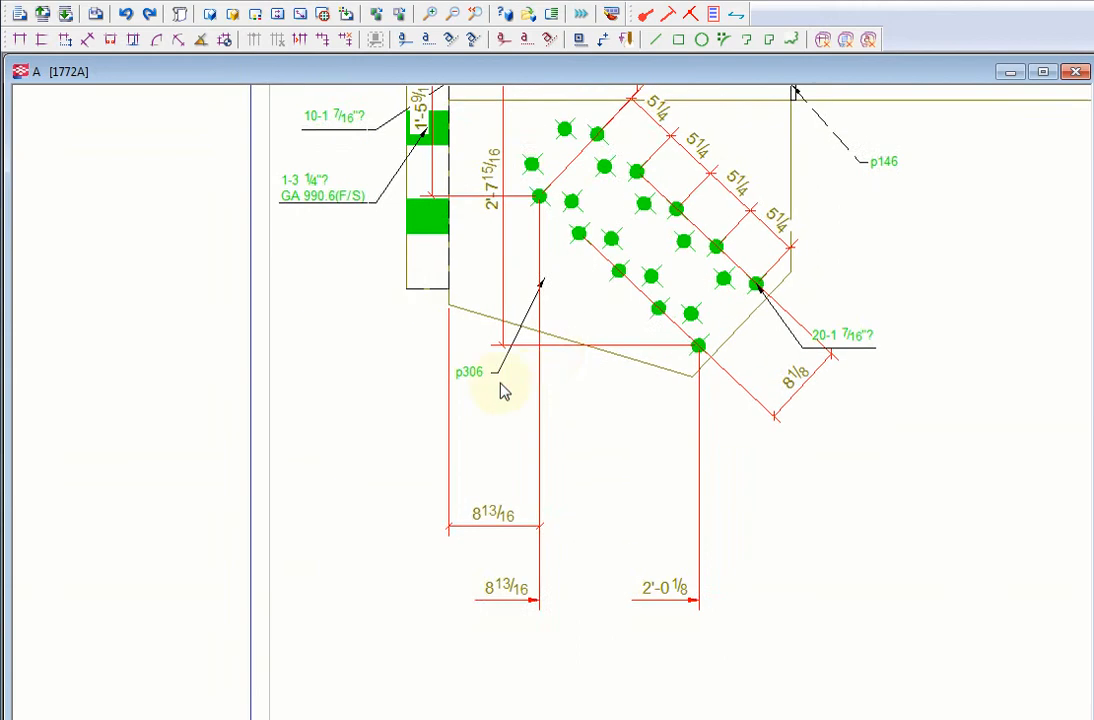
- Examine the horizontal dimensions below gusset plate p306 and the column base in the view beneath it
{"action": "scroll", "coordinate": [469, 382], "scroll_direction": "up", "scroll_amount": 5}
{"action": "scroll", "coordinate": [478, 398], "scroll_direction": "down", "scroll_amount": 1}
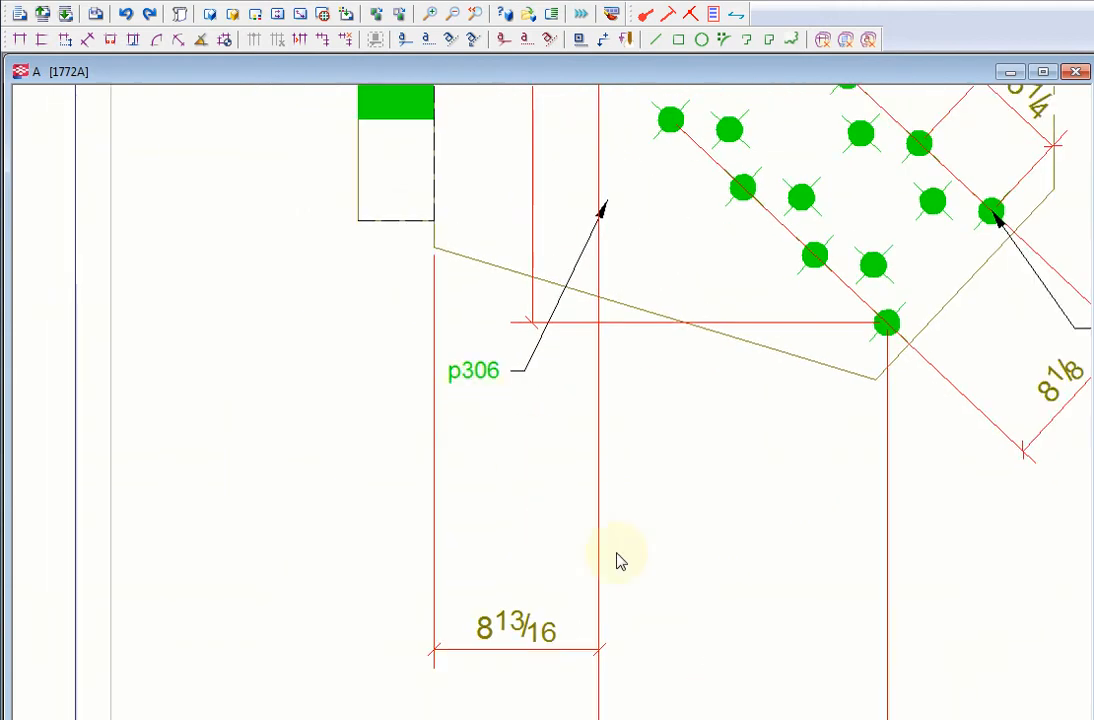
{"action": "middle_click_drag", "start_coordinate": [662, 644], "coordinate": [593, 304]}
{"action": "scroll", "coordinate": [585, 325], "scroll_direction": "down", "scroll_amount": 5}
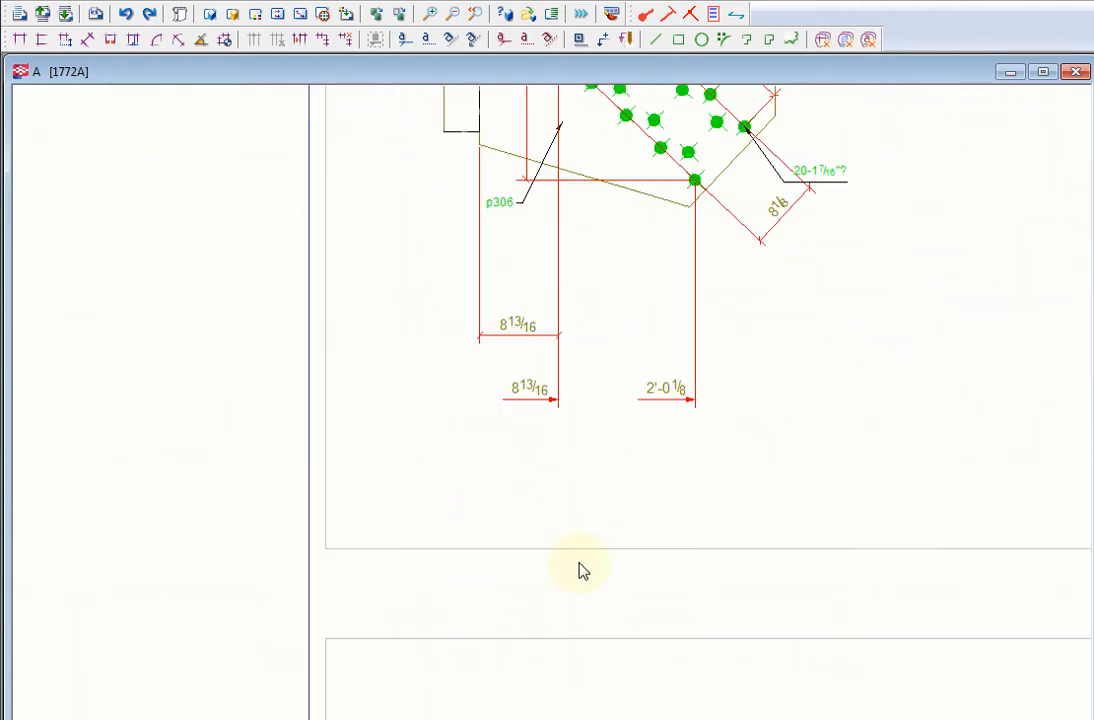
{"action": "middle_click_drag", "start_coordinate": [566, 667], "coordinate": [571, 303]}
{"action": "mouse_move", "coordinate": [612, 703]}
{"action": "middle_mouse_down"}
{"action": "mouse_move", "coordinate": [586, 340]}
{"action": "mouse_move", "coordinate": [584, 352]}
{"action": "mouse_move", "coordinate": [572, 310]}
{"action": "middle_mouse_up"}
{"action": "middle_click_drag", "start_coordinate": [493, 545], "coordinate": [498, 465]}
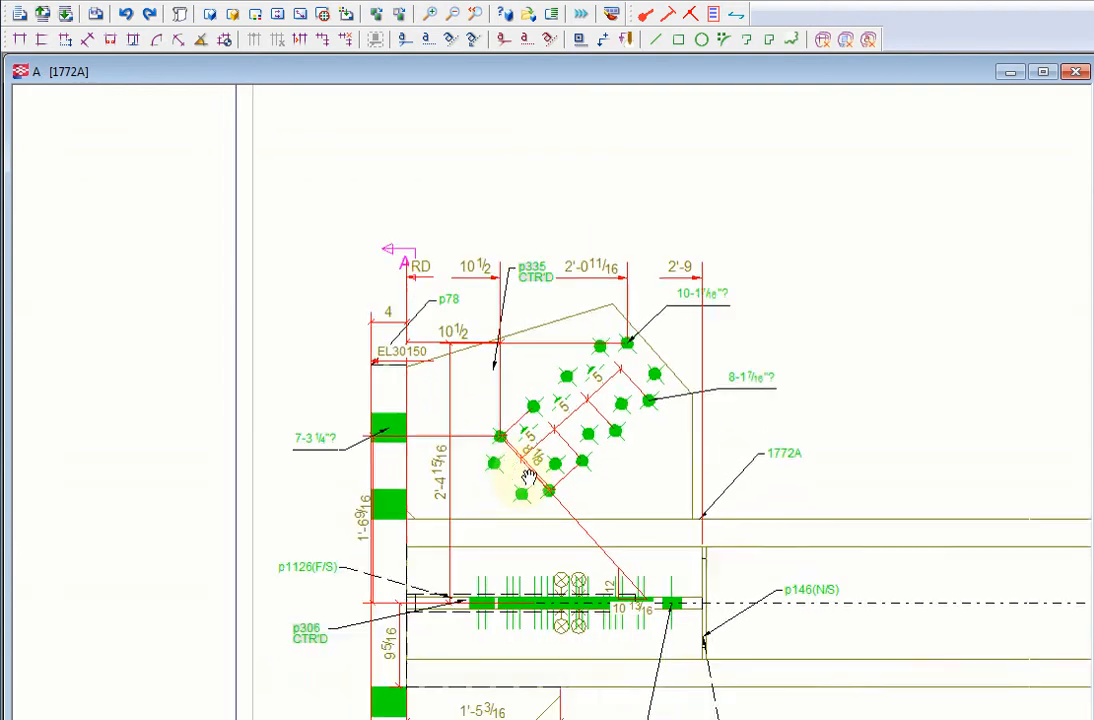
- Move the p306 CTR'D part mark farther down, away from the column base end, leaving its leader on the plate
{"action": "scroll", "coordinate": [290, 598], "scroll_direction": "up", "scroll_amount": 5}
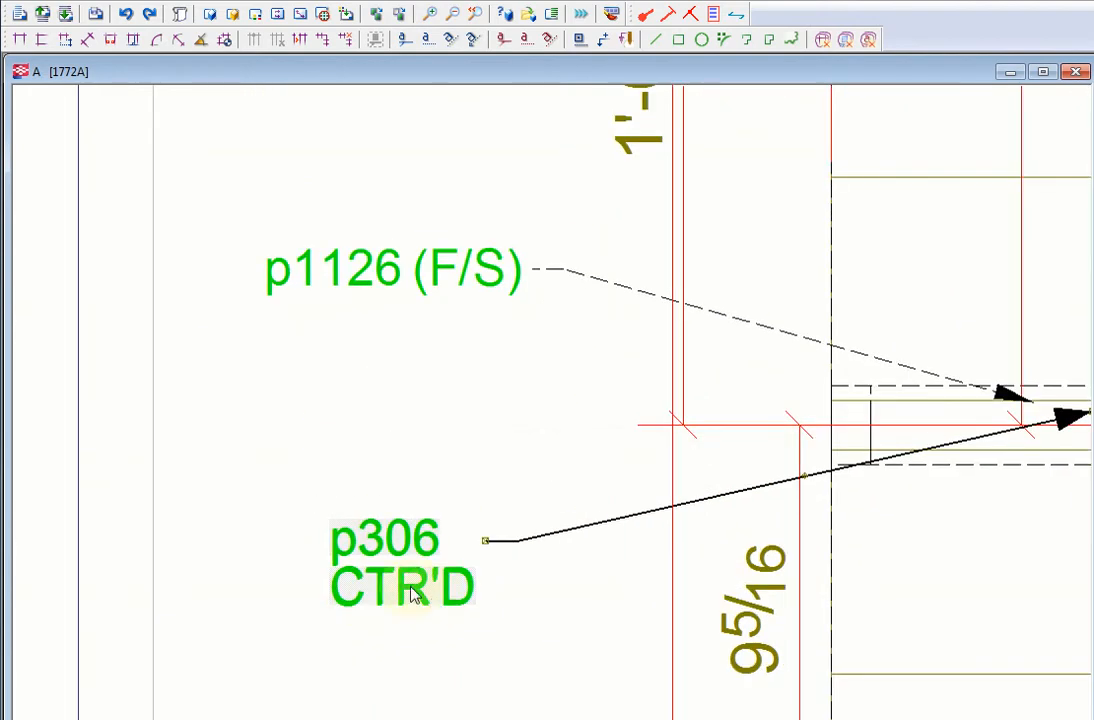
{"action": "left_click_drag", "start_coordinate": [411, 588], "coordinate": [394, 719]}
{"action": "scroll", "coordinate": [382, 719], "scroll_direction": "down", "scroll_amount": 2}
{"action": "middle_click_drag", "start_coordinate": [443, 716], "coordinate": [381, 555]}
{"action": "scroll", "coordinate": [383, 573], "scroll_direction": "up", "scroll_amount": 1}
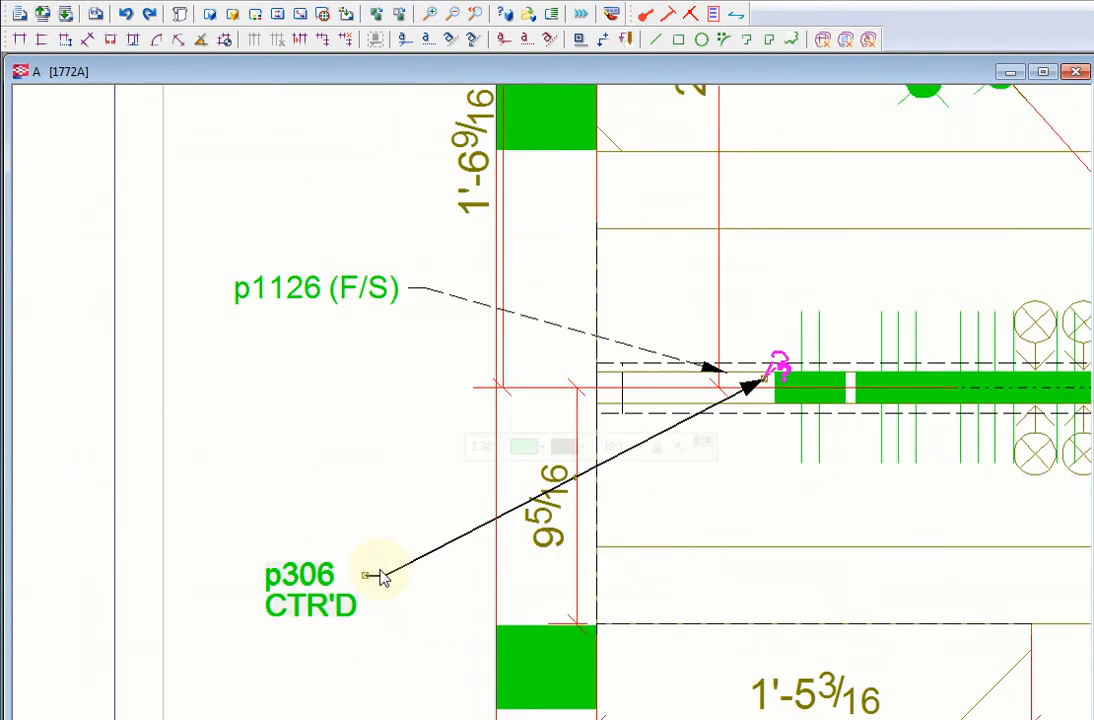
{"action": "scroll", "coordinate": [680, 477], "scroll_direction": "down", "scroll_amount": 1}
{"action": "middle_click_drag", "start_coordinate": [612, 501], "coordinate": [467, 587]}
{"action": "scroll", "coordinate": [490, 582], "scroll_direction": "down", "scroll_amount": 4}
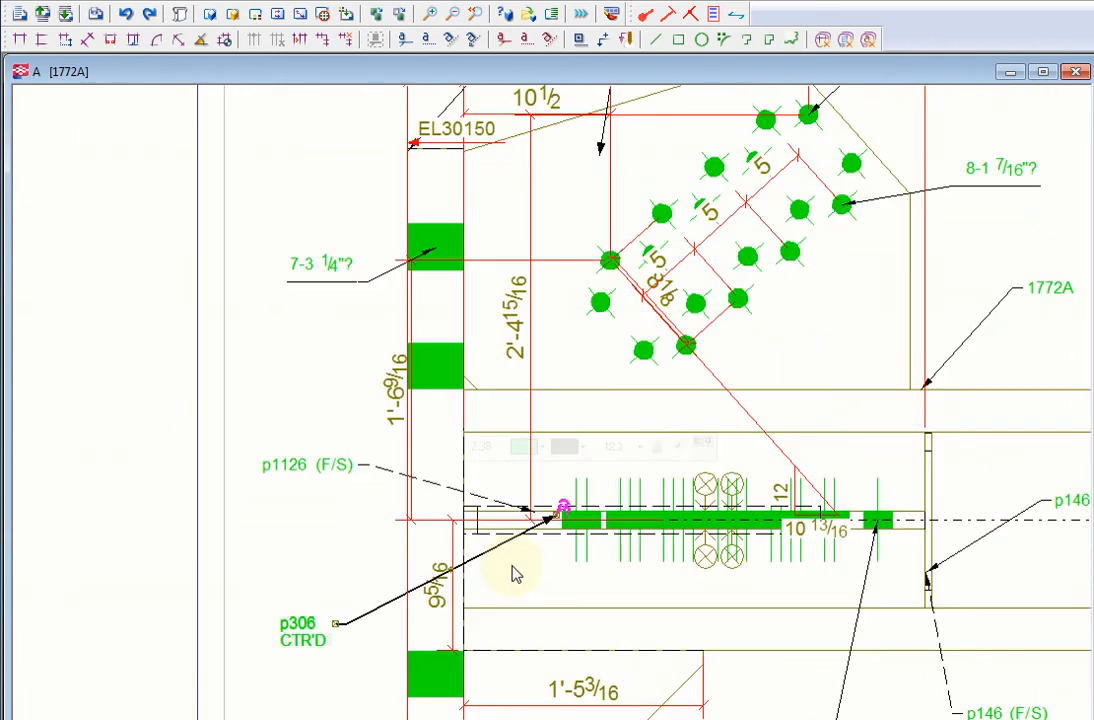
- Move the p335 CTR'D part mark up, above the row of running dimensions over the gusset plate
{"action": "middle_click_drag", "start_coordinate": [800, 456], "coordinate": [780, 540]}
{"action": "middle_click_drag", "start_coordinate": [828, 397], "coordinate": [830, 482]}
{"action": "scroll", "coordinate": [706, 309], "scroll_direction": "up", "scroll_amount": 2}
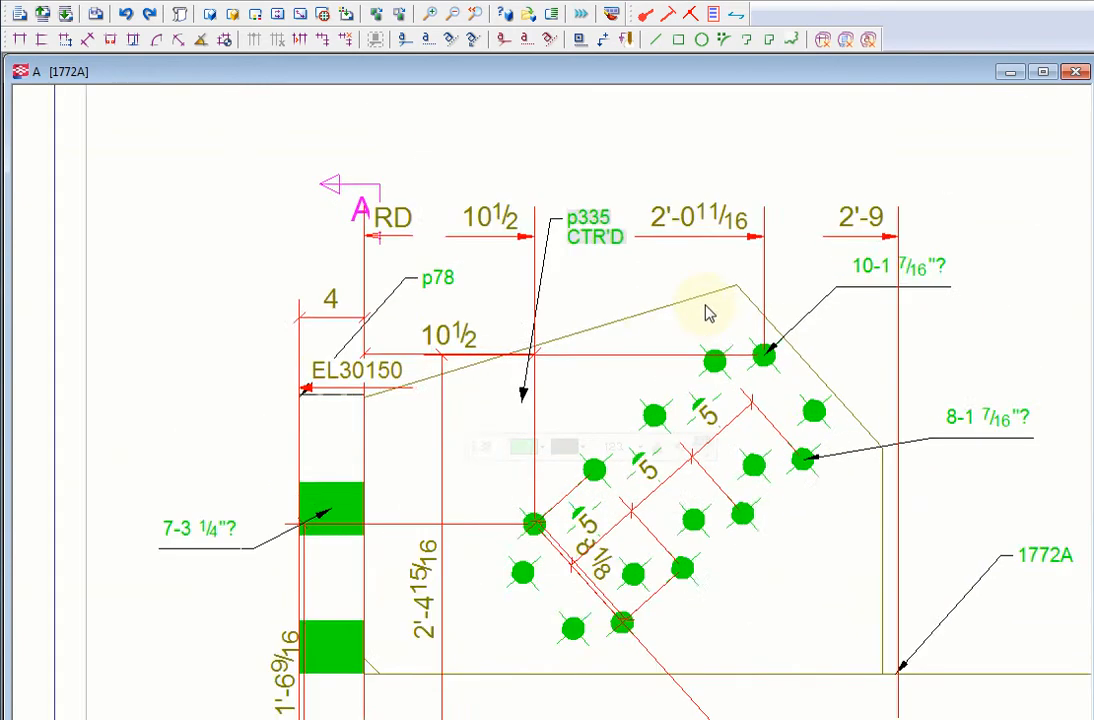
{"action": "left_click", "coordinate": [557, 203]}
{"action": "left_click_drag", "start_coordinate": [560, 205], "coordinate": [601, 152]}
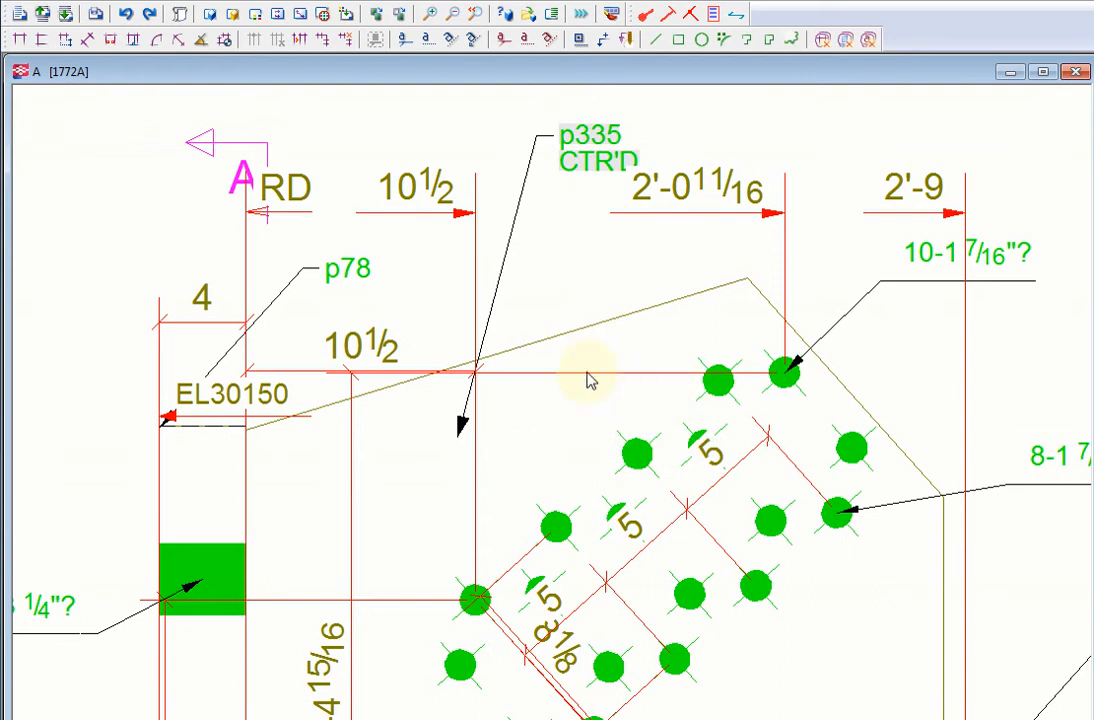
- Move the whole chain of 5-inch bolt spacing dimensions clear of gusset plate p335's skewed bolts
{"action": "scroll", "coordinate": [600, 405], "scroll_direction": "down", "scroll_amount": 2}
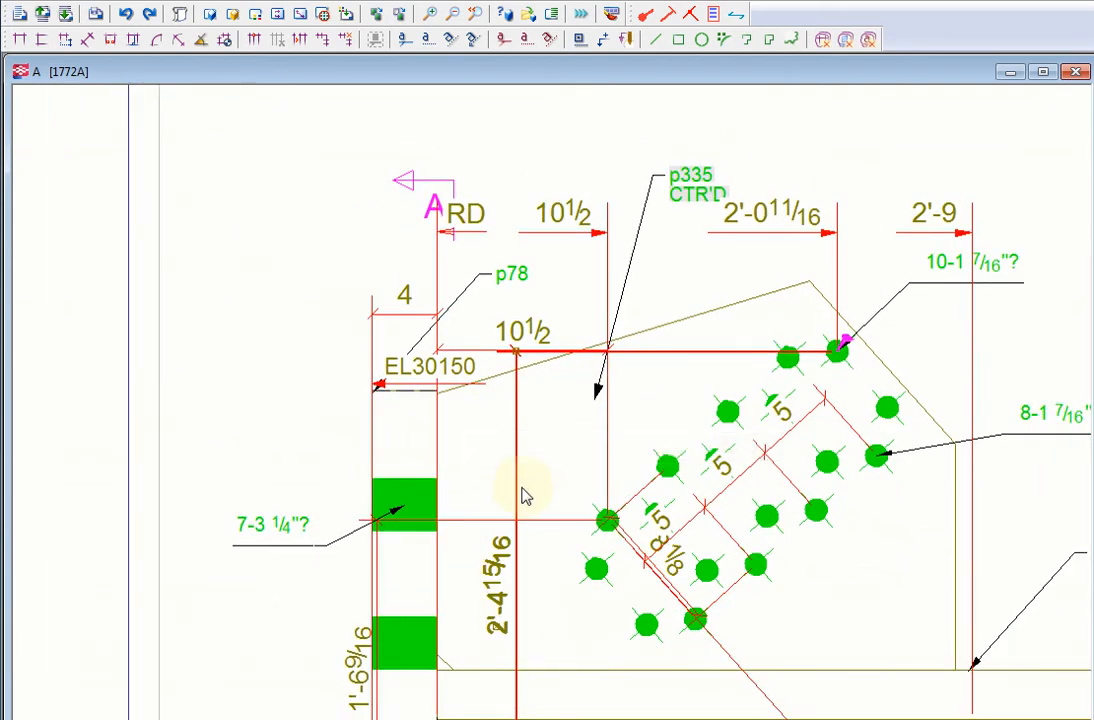
{"action": "scroll", "coordinate": [520, 578], "scroll_direction": "up", "scroll_amount": 2}
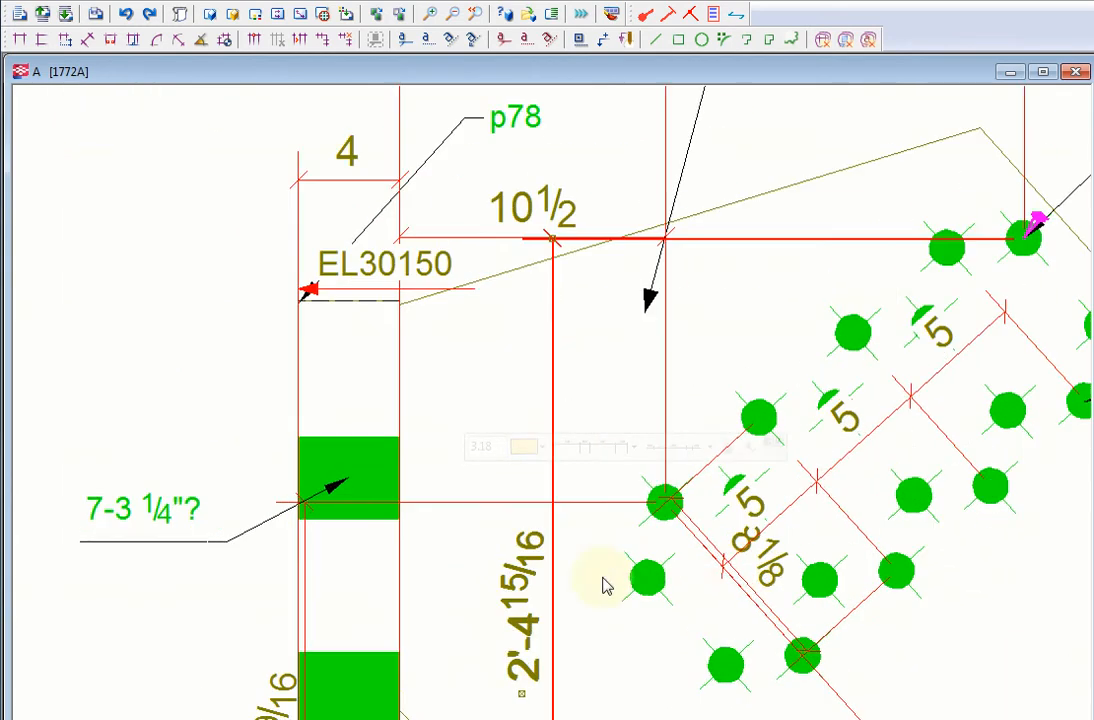
{"action": "middle_click_drag", "start_coordinate": [735, 568], "coordinate": [318, 552]}
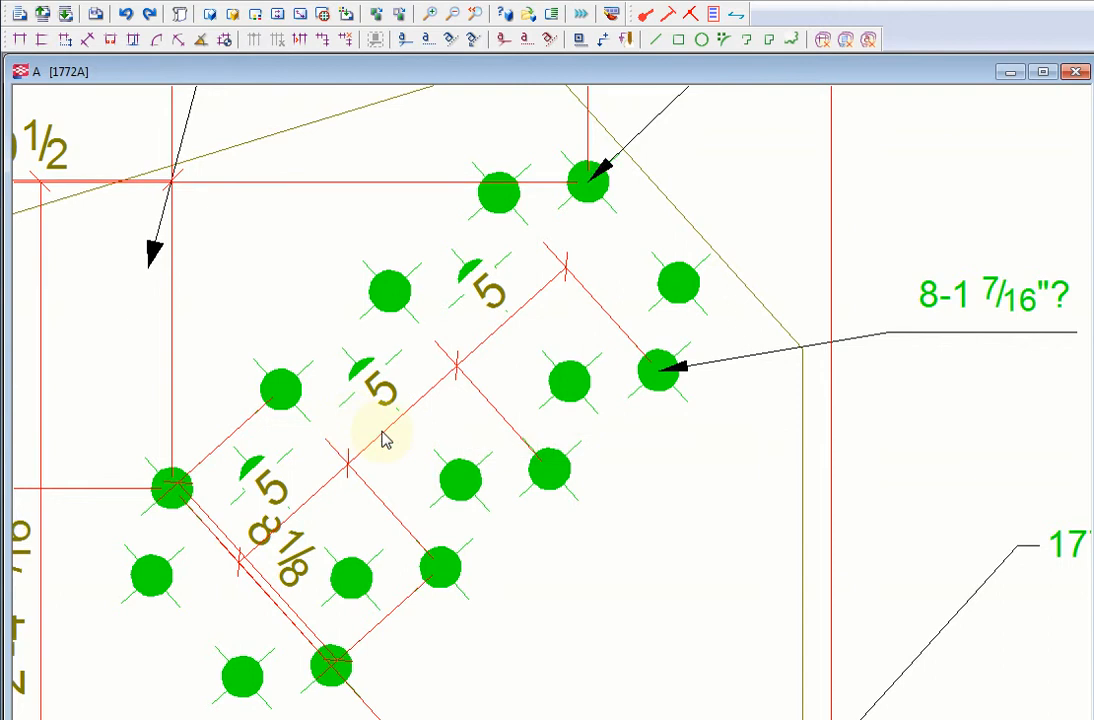
{"action": "left_click_drag", "start_coordinate": [210, 285], "coordinate": [254, 250]}
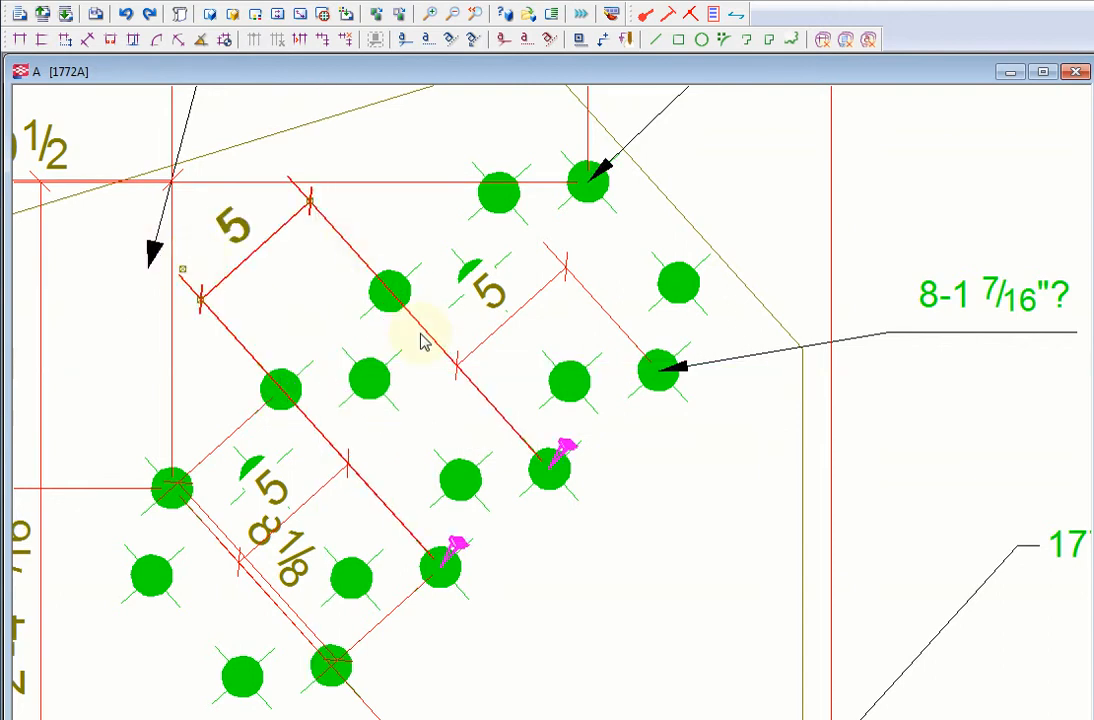
{"action": "left_click", "coordinate": [127, 15]}
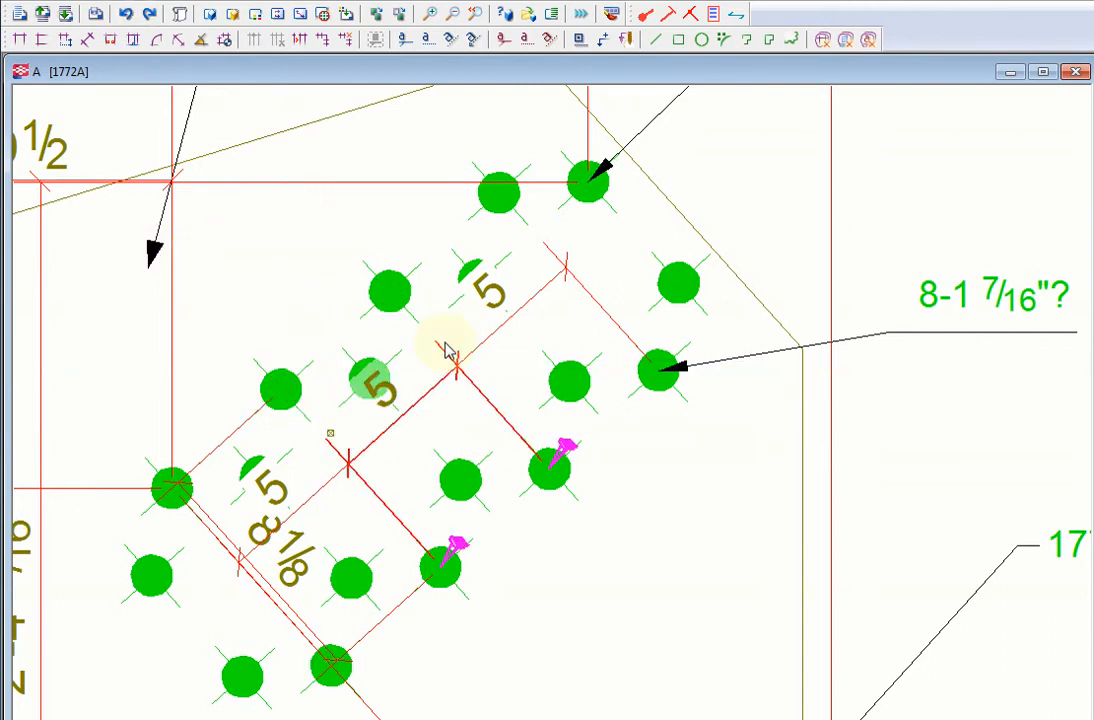
{"action": "left_click_drag", "start_coordinate": [255, 206], "coordinate": [215, 174]}
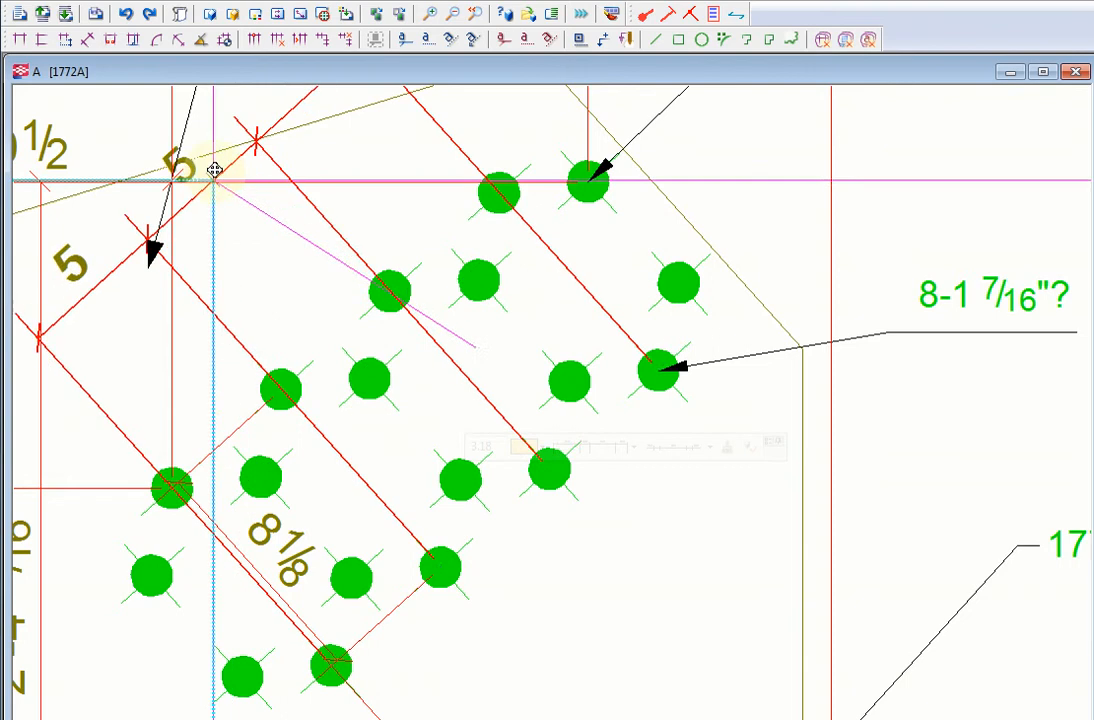
- Move the 8 1/8 bolt row dimension outside p335's sloped edge and the 10-1 7/16" hole callout above the running dimensions
{"action": "left_click_drag", "start_coordinate": [296, 541], "coordinate": [788, 215]}
{"action": "middle_click_drag", "start_coordinate": [835, 203], "coordinate": [556, 489]}
{"action": "scroll", "coordinate": [552, 487], "scroll_direction": "down", "scroll_amount": 1}
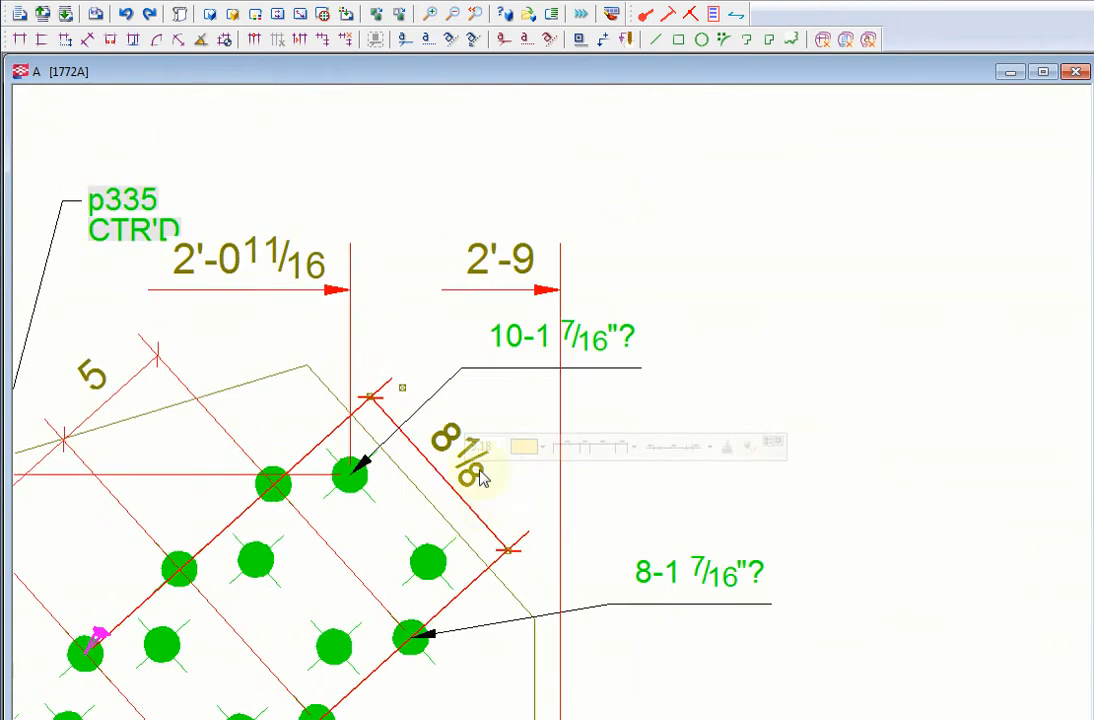
{"action": "left_click_drag", "start_coordinate": [480, 478], "coordinate": [520, 438]}
{"action": "left_click", "coordinate": [618, 370]}
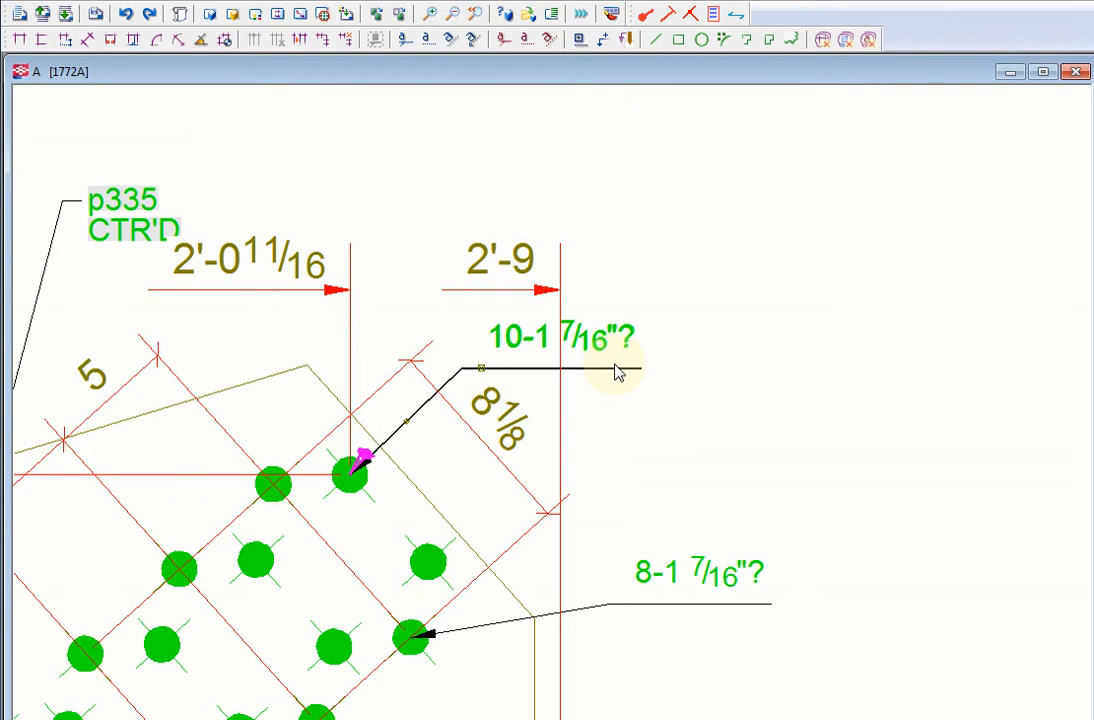
{"action": "left_click_drag", "start_coordinate": [618, 372], "coordinate": [569, 178]}
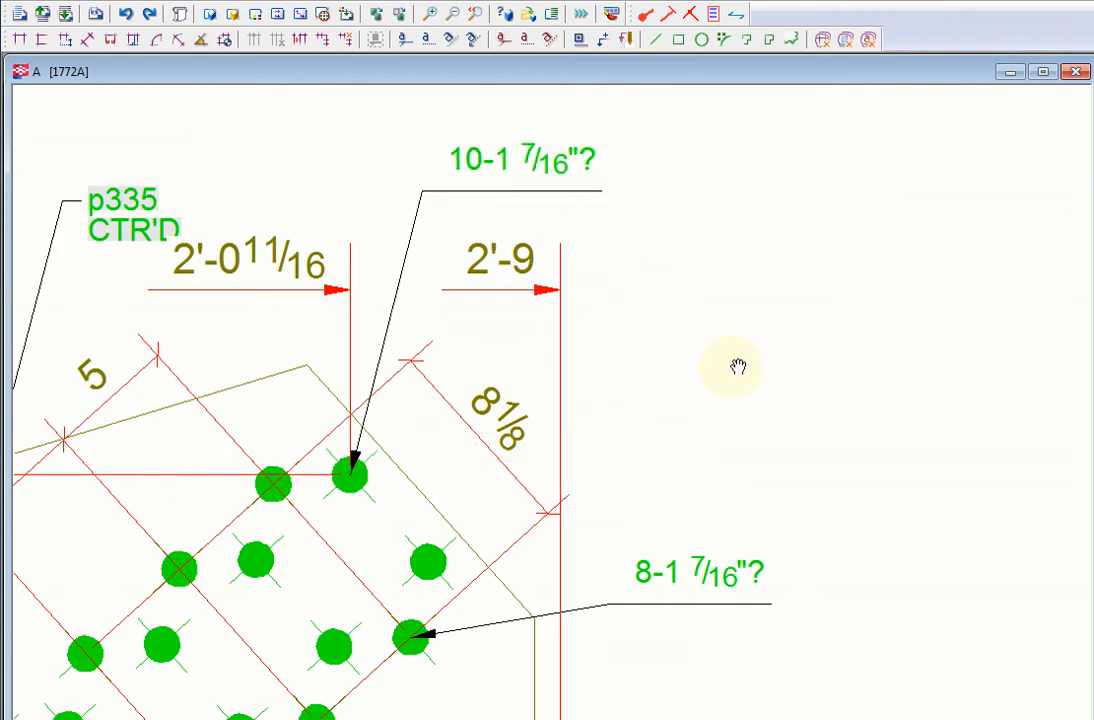
- Look over the full length of both column views and the bill of material on the 1772A sheet
{"action": "scroll", "coordinate": [452, 325], "scroll_direction": "down", "scroll_amount": 7}
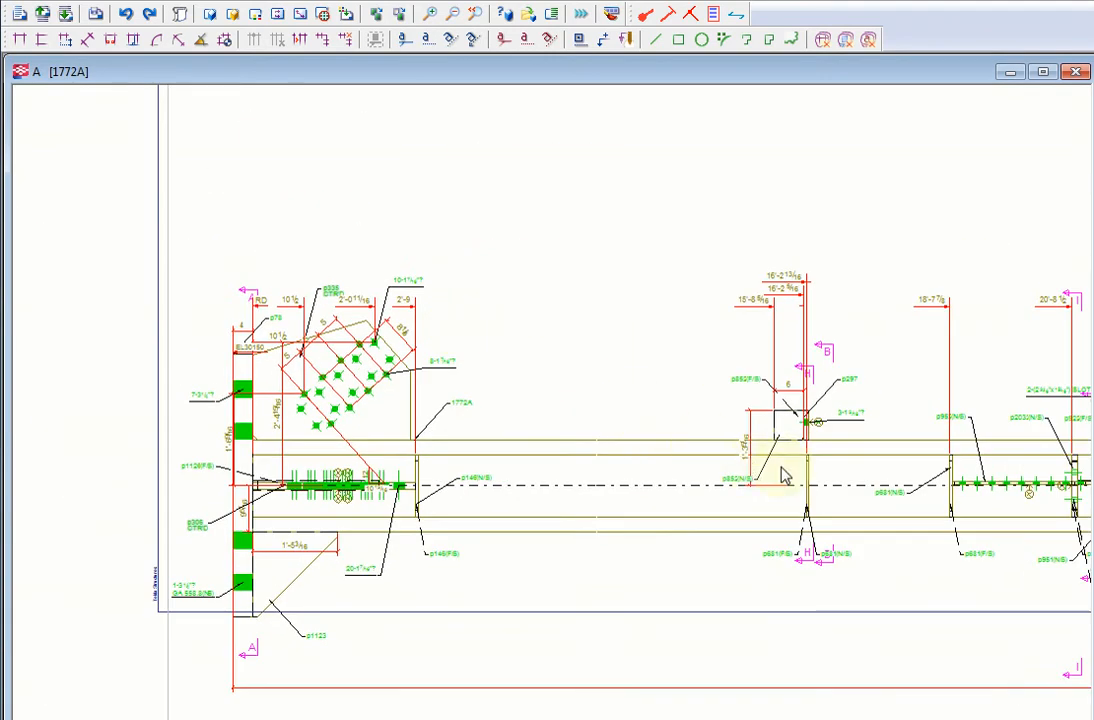
{"action": "middle_click_drag", "start_coordinate": [516, 347], "coordinate": [337, 266]}
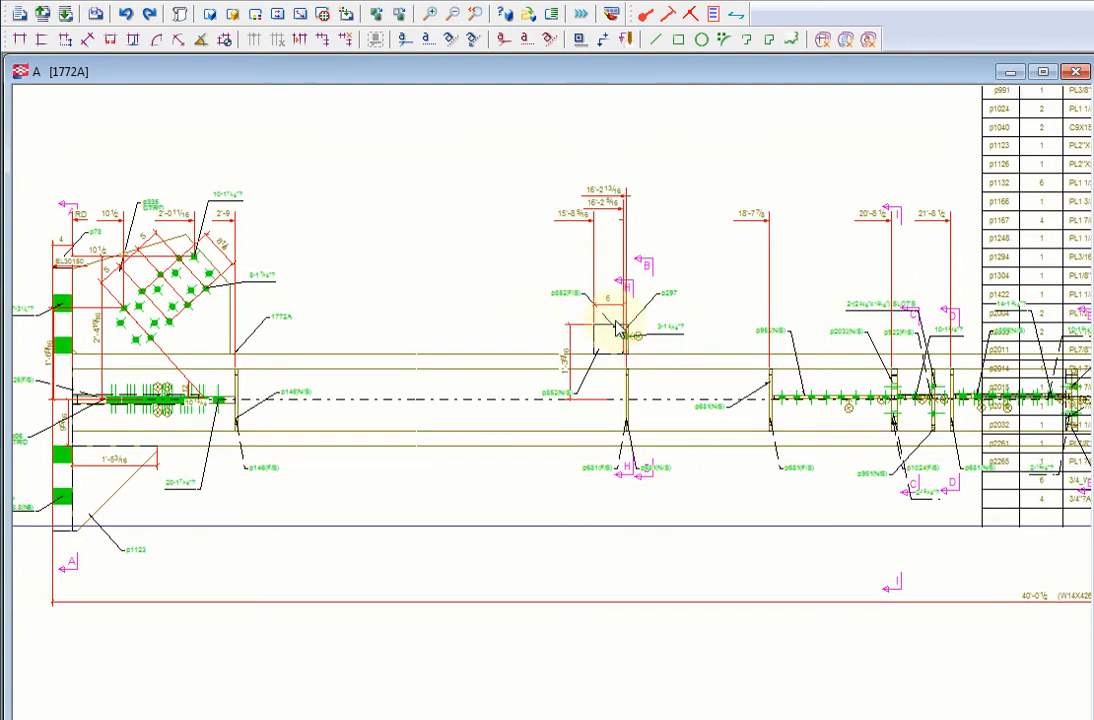
{"action": "scroll", "coordinate": [643, 525], "scroll_direction": "down", "scroll_amount": 1}
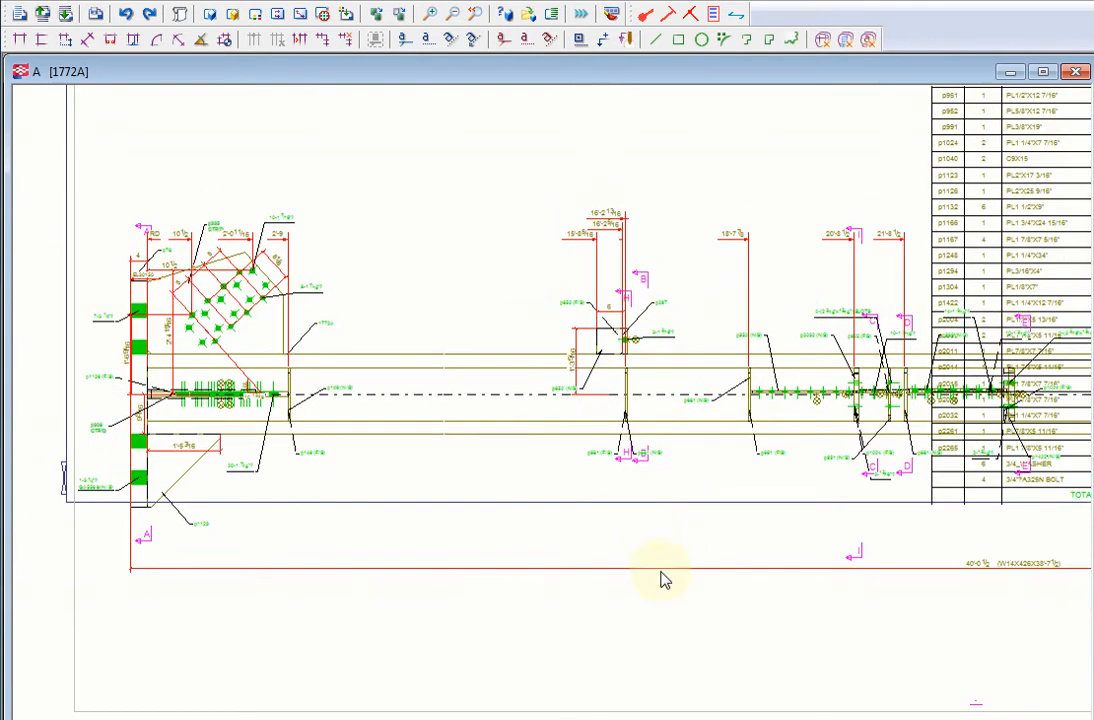
{"action": "middle_click_drag", "start_coordinate": [657, 570], "coordinate": [615, 467]}
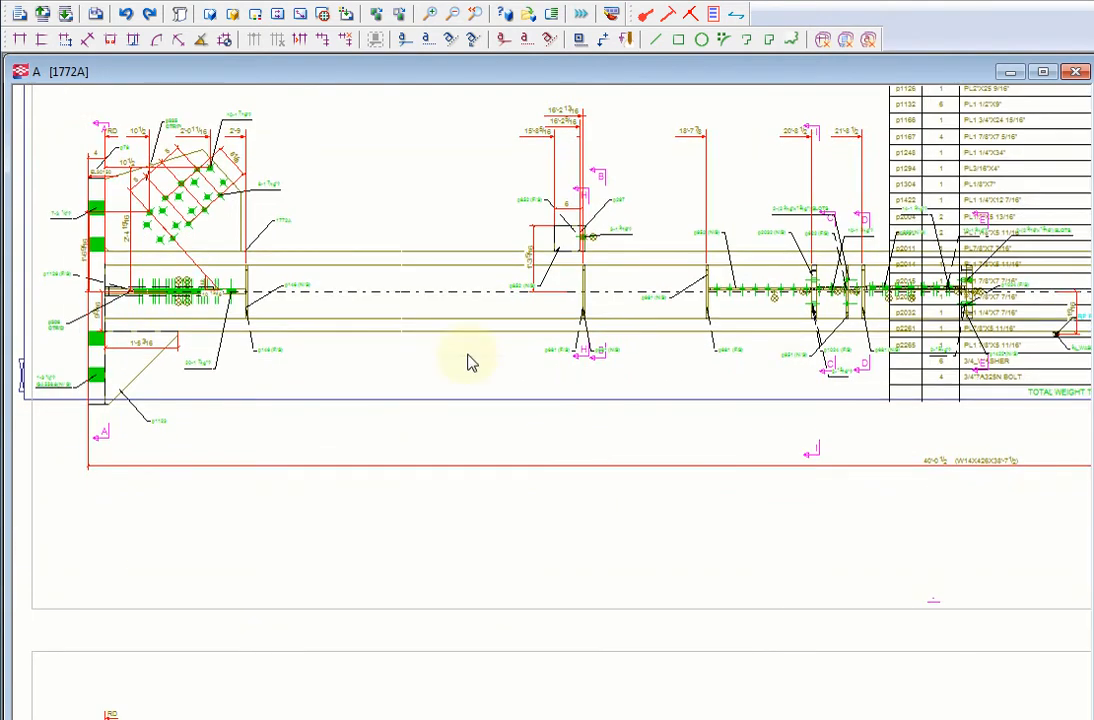
{"action": "middle_click_drag", "start_coordinate": [535, 571], "coordinate": [537, 579]}
{"action": "scroll", "coordinate": [537, 575], "scroll_direction": "up", "scroll_amount": 1}
{"action": "scroll", "coordinate": [613, 704], "scroll_direction": "down", "scroll_amount": 1}
{"action": "middle_click_drag", "start_coordinate": [628, 639], "coordinate": [615, 618]}
{"action": "middle_click_drag", "start_coordinate": [705, 293], "coordinate": [603, 615]}
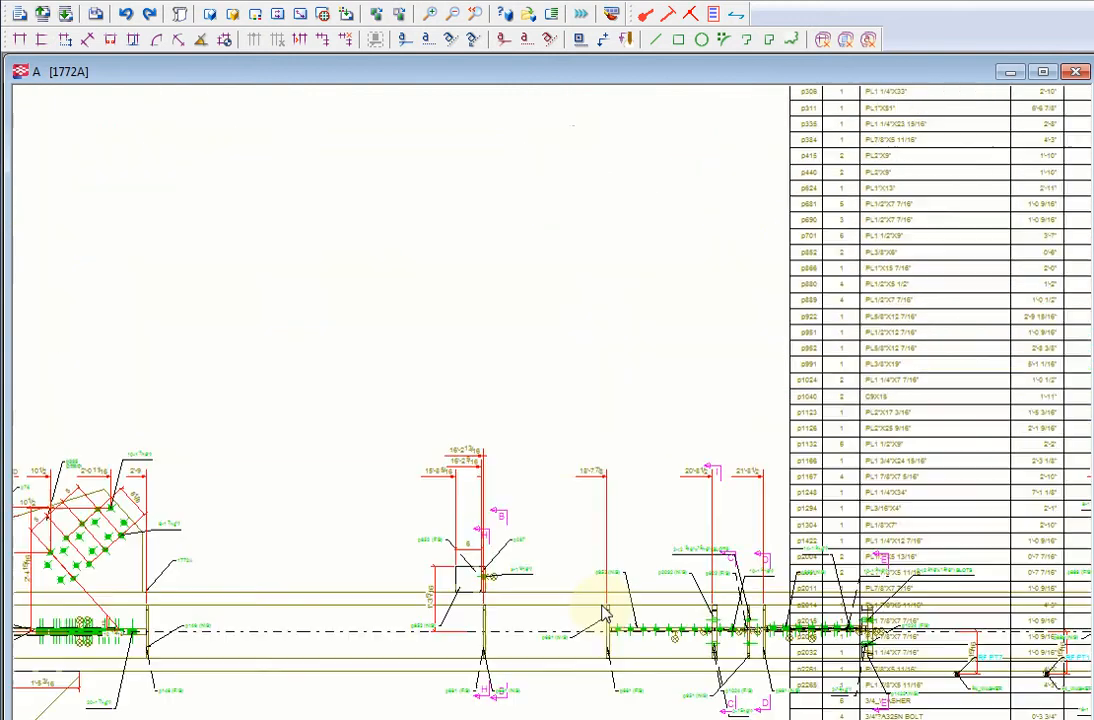
{"action": "scroll", "coordinate": [603, 615], "scroll_direction": "down", "scroll_amount": 1}
{"action": "scroll", "coordinate": [615, 612], "scroll_direction": "down", "scroll_amount": 2}
{"action": "middle_click_drag", "start_coordinate": [626, 410], "coordinate": [645, 712]}
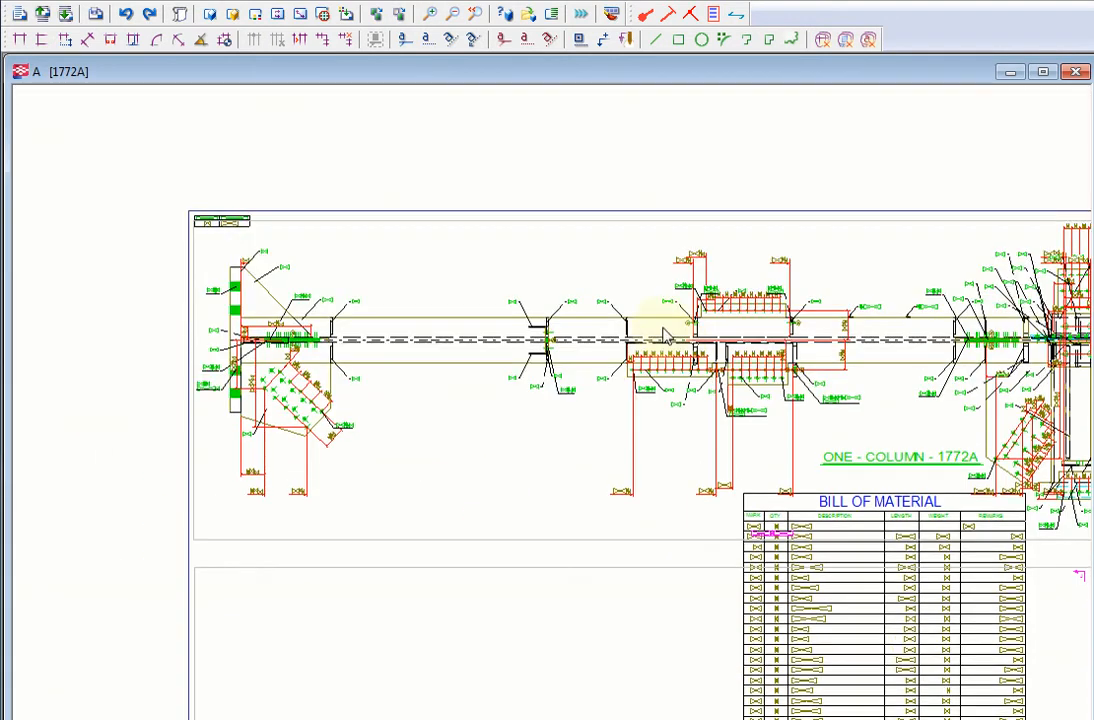
- Move the 2-inch edge dimension of plate p952 below the plate, clear of the bolt spacing dimensions
{"action": "scroll", "coordinate": [733, 365], "scroll_direction": "up", "scroll_amount": 4}
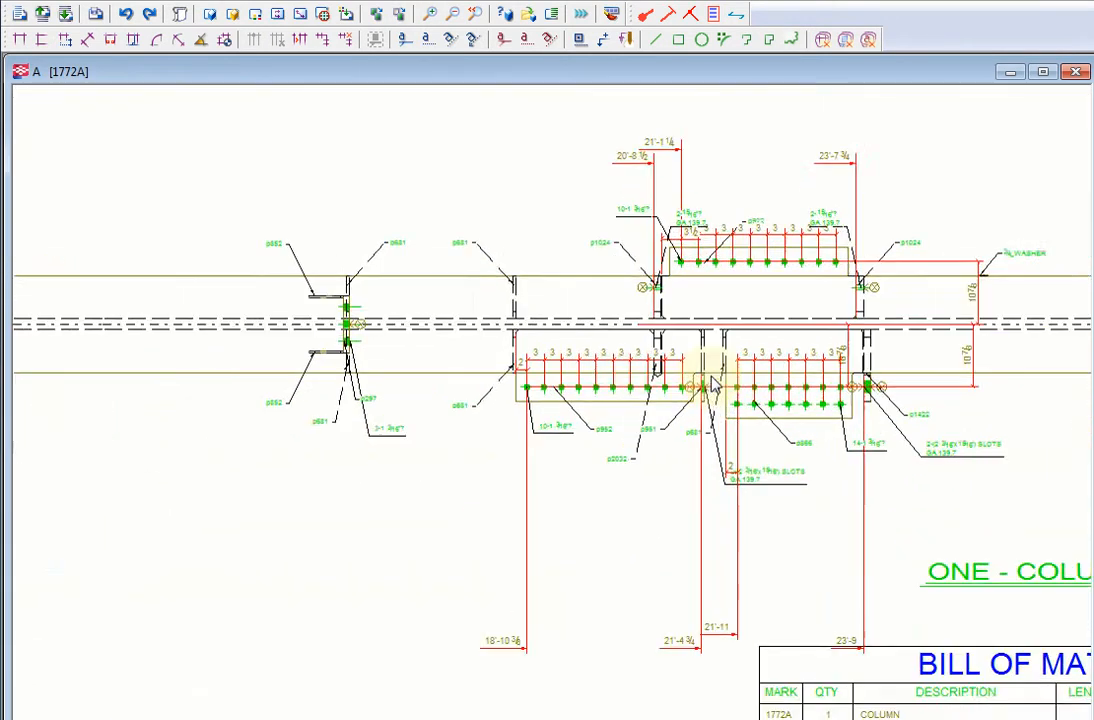
{"action": "scroll", "coordinate": [683, 392], "scroll_direction": "down", "scroll_amount": 1}
{"action": "scroll", "coordinate": [469, 378], "scroll_direction": "up", "scroll_amount": 2}
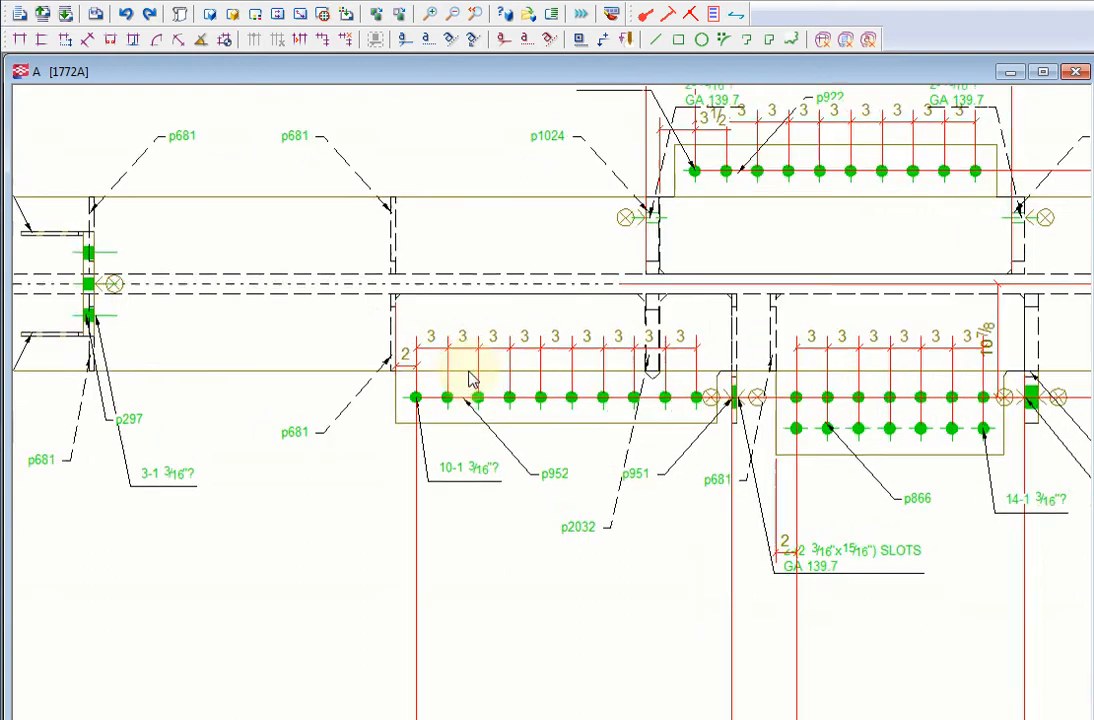
{"action": "left_click_drag", "start_coordinate": [409, 370], "coordinate": [415, 527]}
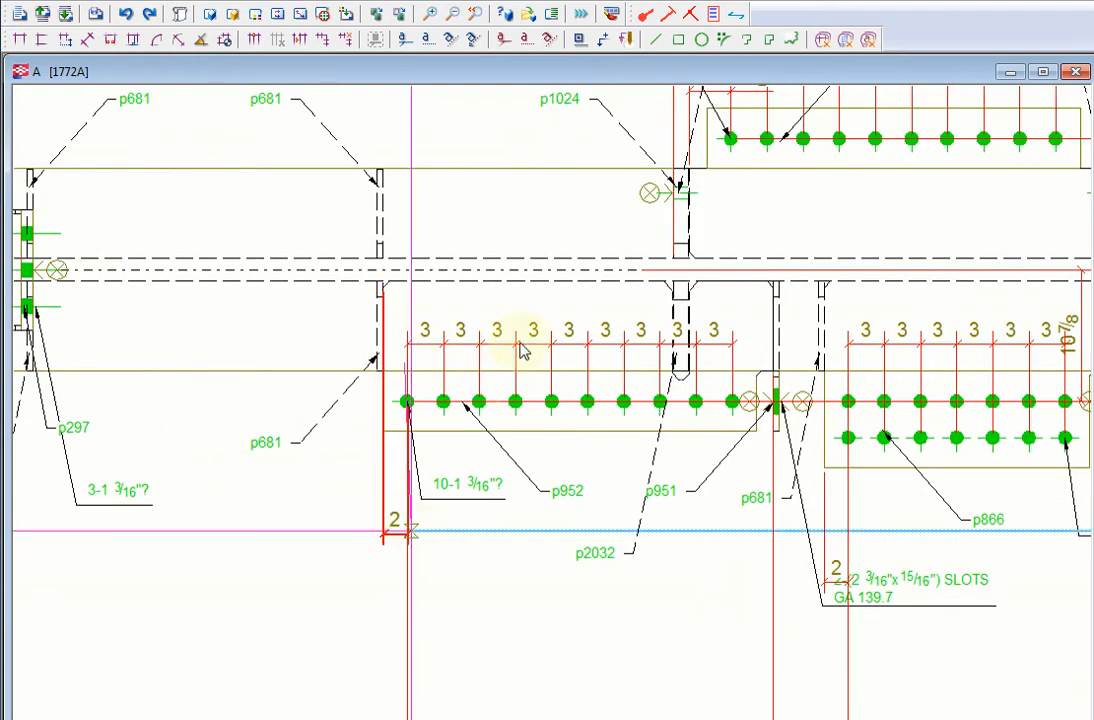
{"action": "left_click", "coordinate": [617, 342]}
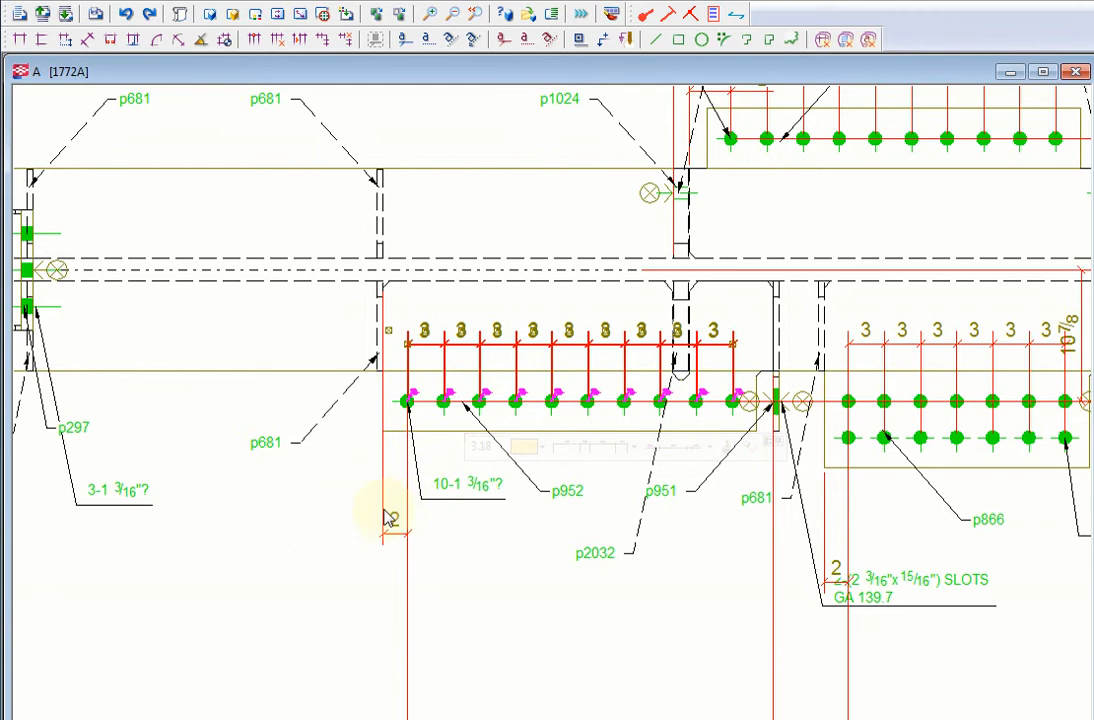
{"action": "left_click", "coordinate": [418, 520]}
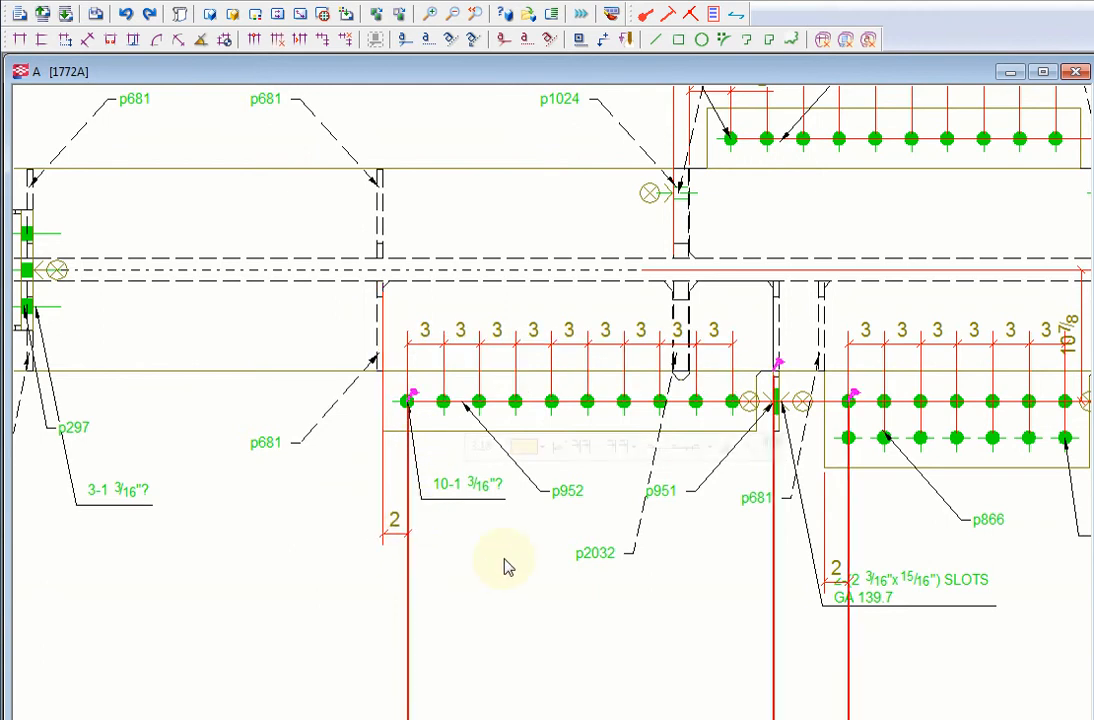
- Move the 2-15/16" GA 139.7 hole callout near plate p1024 away from the p922 bolt dimensions, toward the column base
{"action": "scroll", "coordinate": [505, 566], "scroll_direction": "down", "scroll_amount": 1}
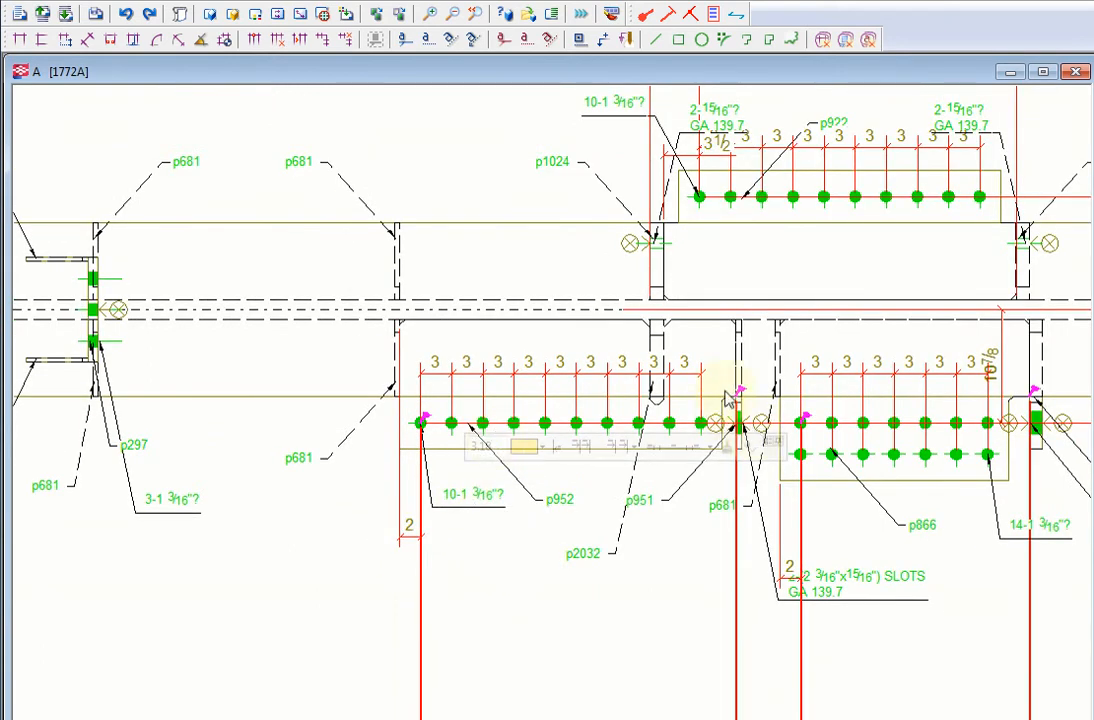
{"action": "middle_click_drag", "start_coordinate": [663, 508], "coordinate": [593, 676]}
{"action": "scroll", "coordinate": [688, 288], "scroll_direction": "up", "scroll_amount": 1}
{"action": "mouse_move", "coordinate": [633, 308]}
{"action": "left_mouse_down"}
{"action": "mouse_move", "coordinate": [679, 300]}
{"action": "mouse_move", "coordinate": [317, 258]}
{"action": "left_mouse_up"}
- Examine the p852, p297 and p681 plates and the 3-1 3/16" hole callout in the view titled ONE - COLUMN - 1772A
{"action": "scroll", "coordinate": [391, 447], "scroll_direction": "down", "scroll_amount": 2}
{"action": "middle_click_drag", "start_coordinate": [613, 371], "coordinate": [960, 232]}
{"action": "scroll", "coordinate": [380, 428], "scroll_direction": "down", "scroll_amount": 3}
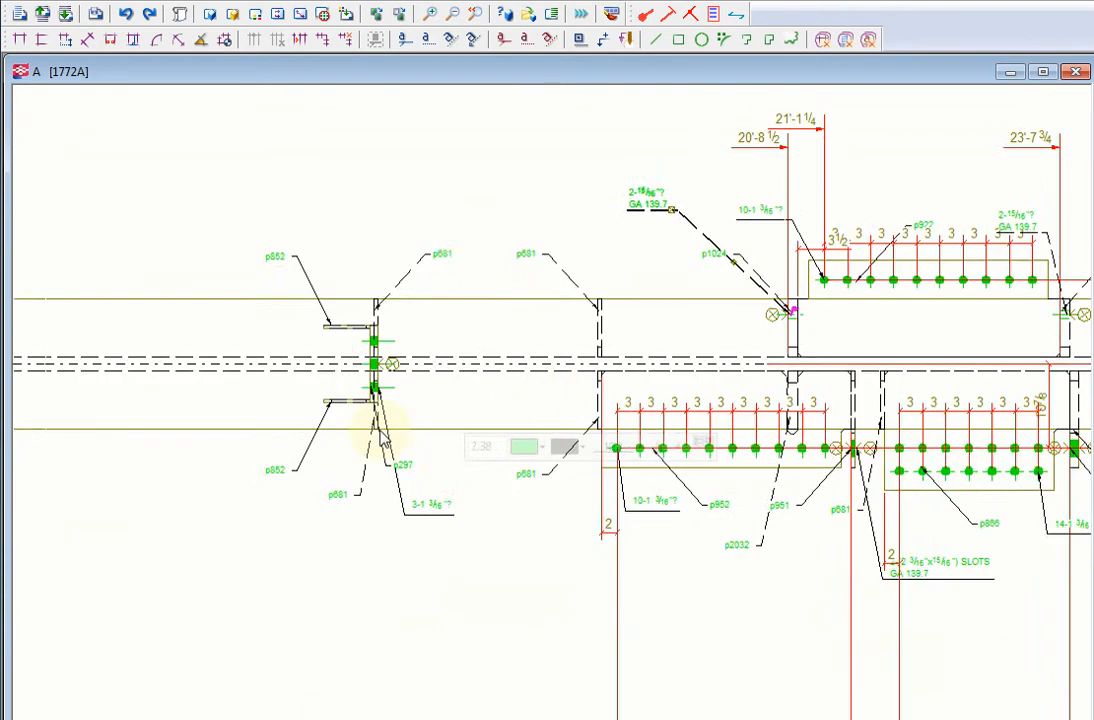
{"action": "middle_click_drag", "start_coordinate": [370, 378], "coordinate": [449, 368]}
{"action": "scroll", "coordinate": [420, 371], "scroll_direction": "up", "scroll_amount": 4}
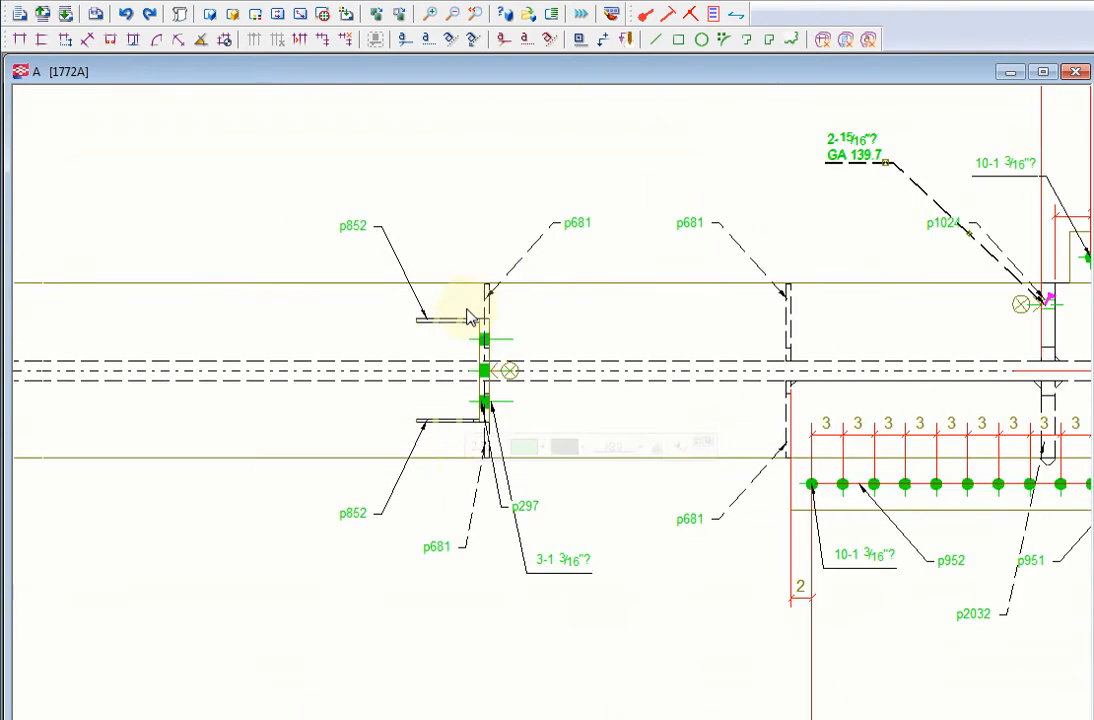
{"action": "scroll", "coordinate": [476, 481], "scroll_direction": "down", "scroll_amount": 1}
{"action": "middle_click_drag", "start_coordinate": [480, 568], "coordinate": [491, 292]}
{"action": "scroll", "coordinate": [491, 291], "scroll_direction": "down", "scroll_amount": 3}
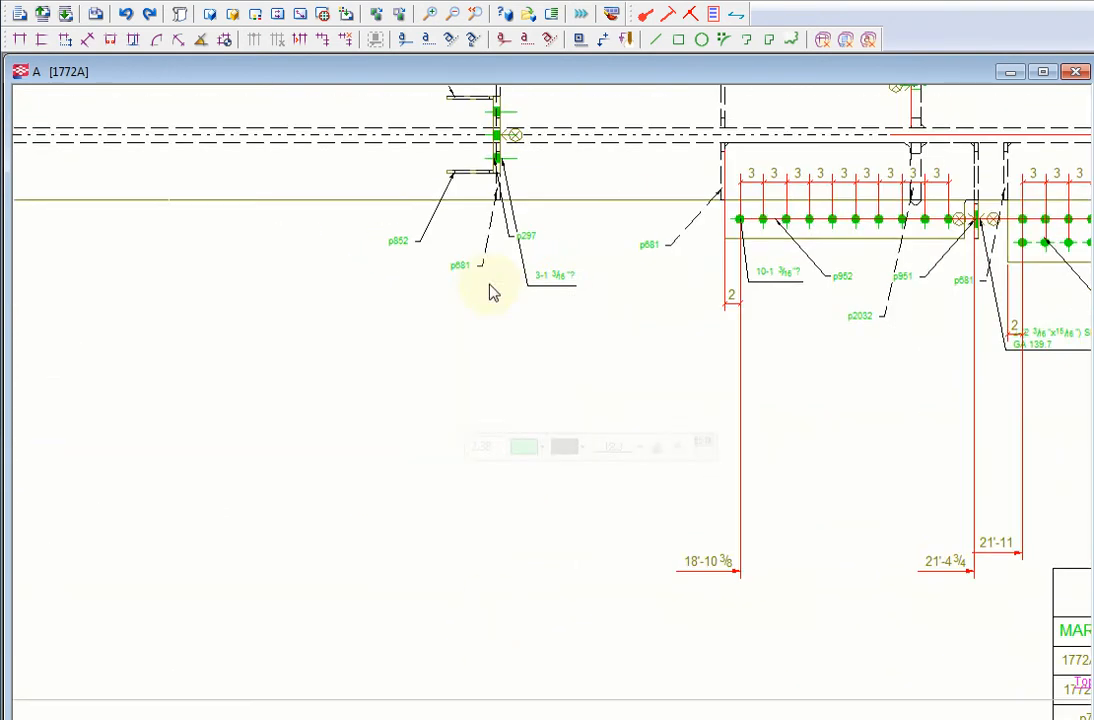
- Examine how plate p852 and its 3-1 3/16" holes are dimensioned in the view below the titled column view
{"action": "scroll", "coordinate": [518, 283], "scroll_direction": "down", "scroll_amount": 3}
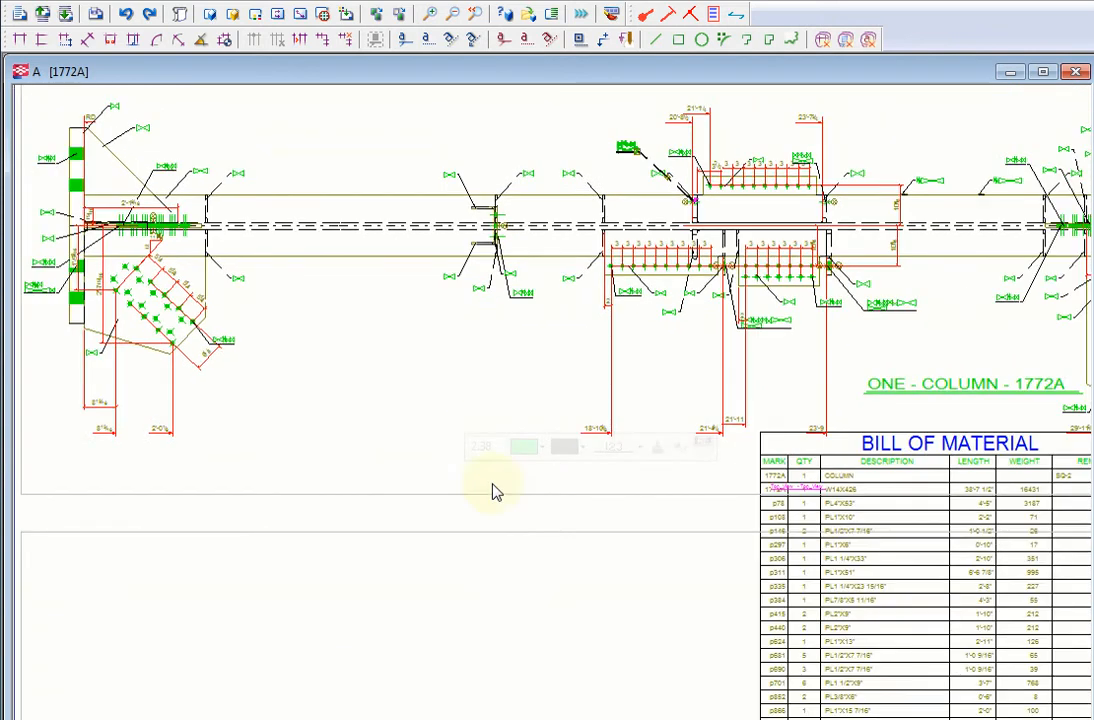
{"action": "scroll", "coordinate": [484, 415], "scroll_direction": "down", "scroll_amount": 1}
{"action": "middle_click_drag", "start_coordinate": [513, 545], "coordinate": [513, 208]}
{"action": "middle_click_drag", "start_coordinate": [476, 654], "coordinate": [469, 492]}
{"action": "scroll", "coordinate": [458, 518], "scroll_direction": "down", "scroll_amount": 1}
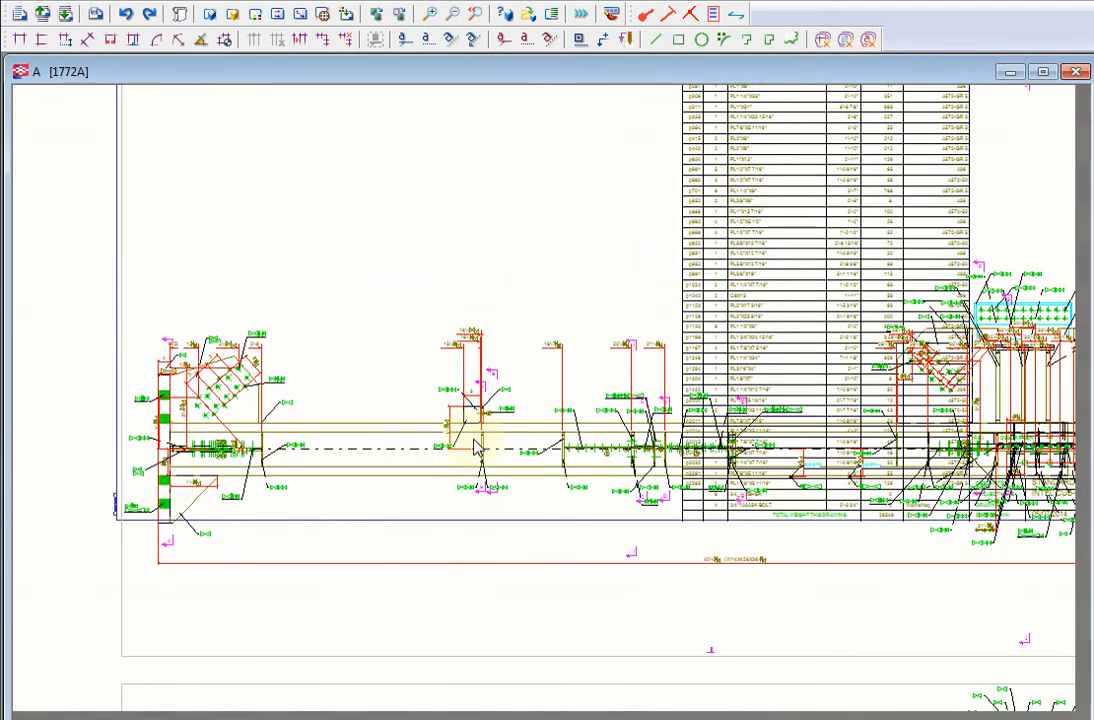
{"action": "scroll", "coordinate": [488, 447], "scroll_direction": "up", "scroll_amount": 3}
{"action": "scroll", "coordinate": [491, 447], "scroll_direction": "up", "scroll_amount": 5}
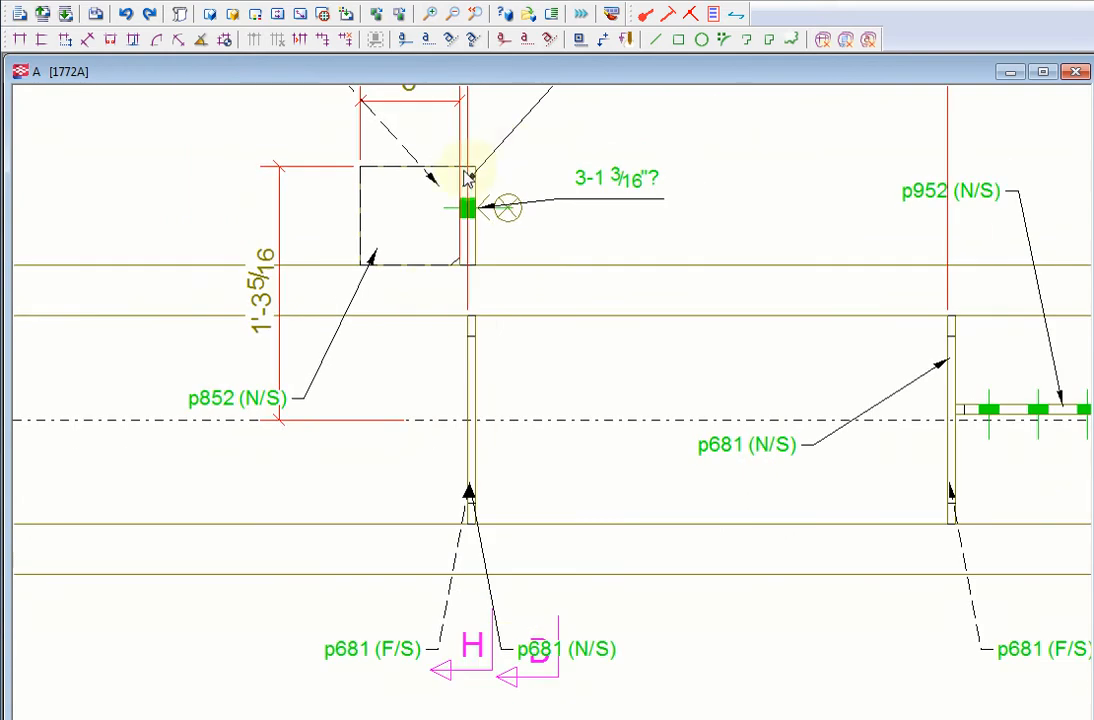
- Move the 10 7/8 dimension in section E-E above the column section, clear of the p1422 plate
{"action": "middle_click_drag", "start_coordinate": [473, 326], "coordinate": [517, 407]}
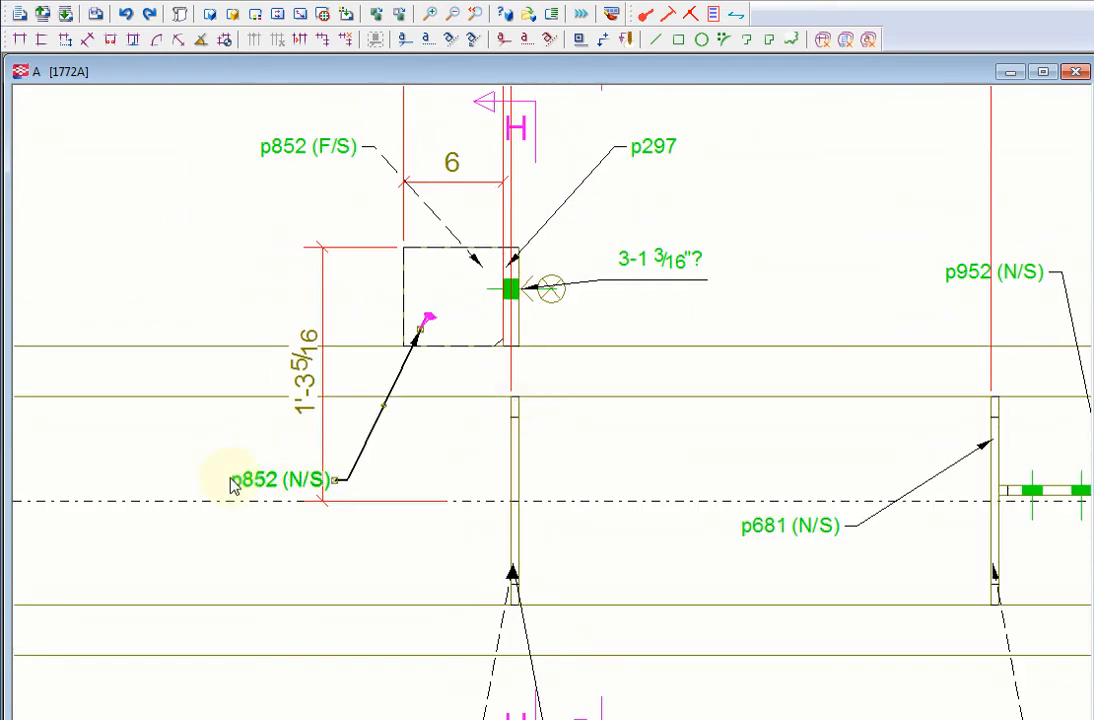
{"action": "scroll", "coordinate": [468, 402], "scroll_direction": "down", "scroll_amount": 3}
{"action": "scroll", "coordinate": [529, 592], "scroll_direction": "down", "scroll_amount": 1}
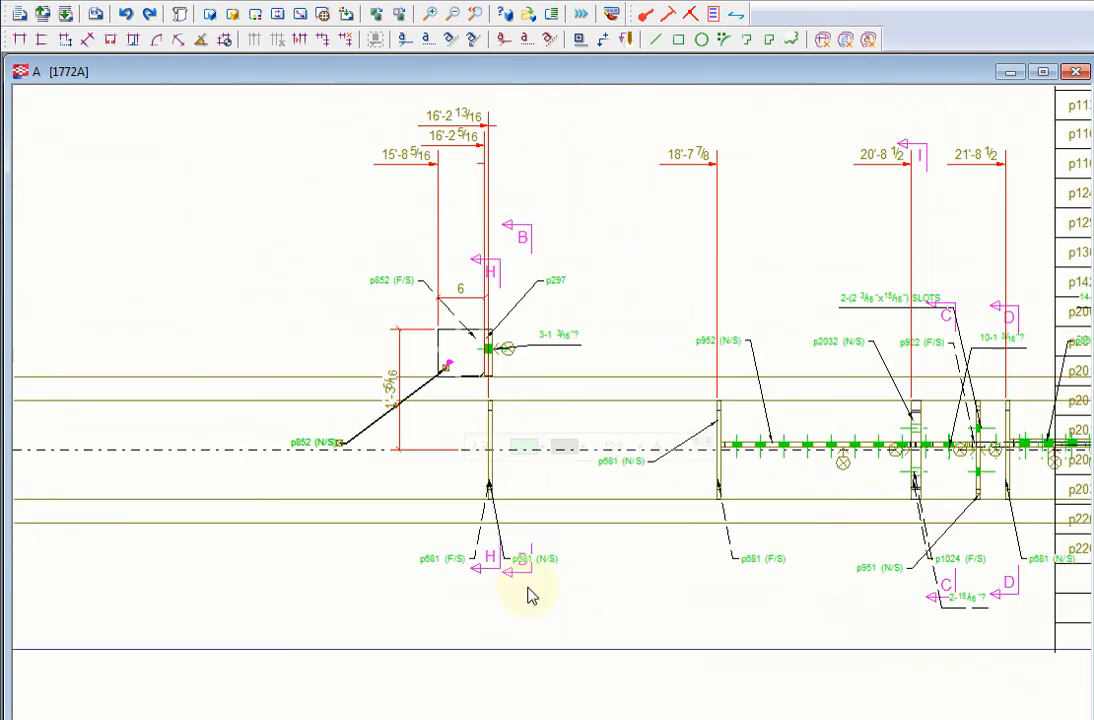
{"action": "scroll", "coordinate": [540, 600], "scroll_direction": "down", "scroll_amount": 2}
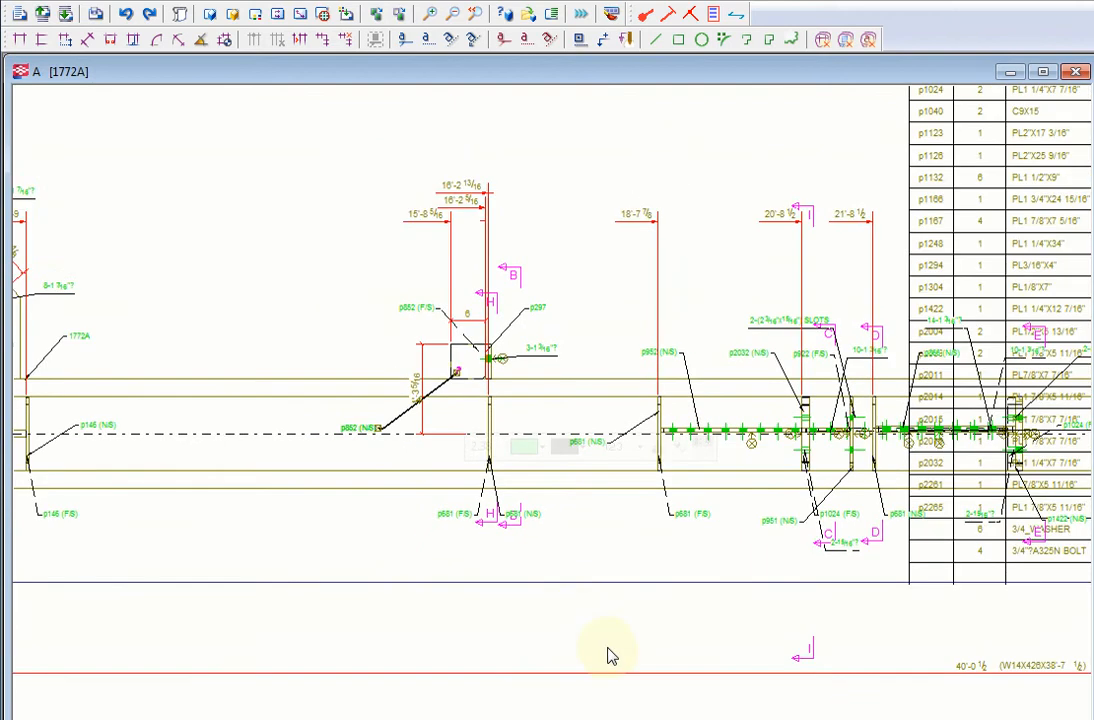
{"action": "middle_click_drag", "start_coordinate": [537, 451], "coordinate": [534, 446]}
{"action": "scroll", "coordinate": [605, 560], "scroll_direction": "down", "scroll_amount": 2}
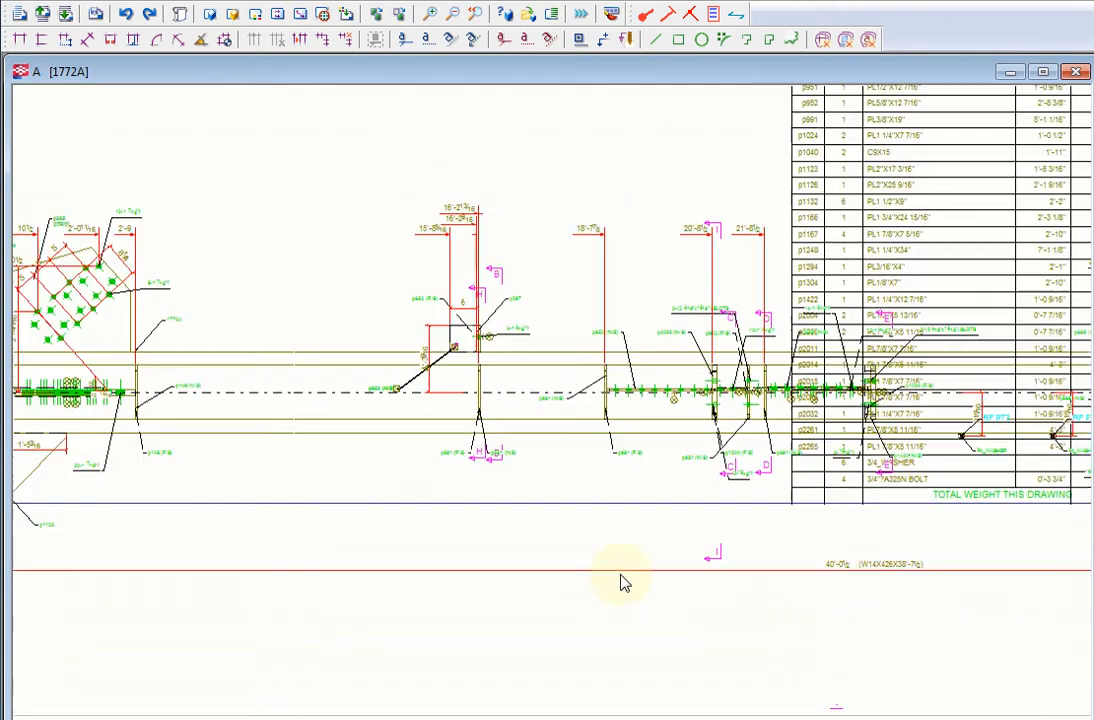
{"action": "middle_click_drag", "start_coordinate": [589, 367], "coordinate": [547, 174]}
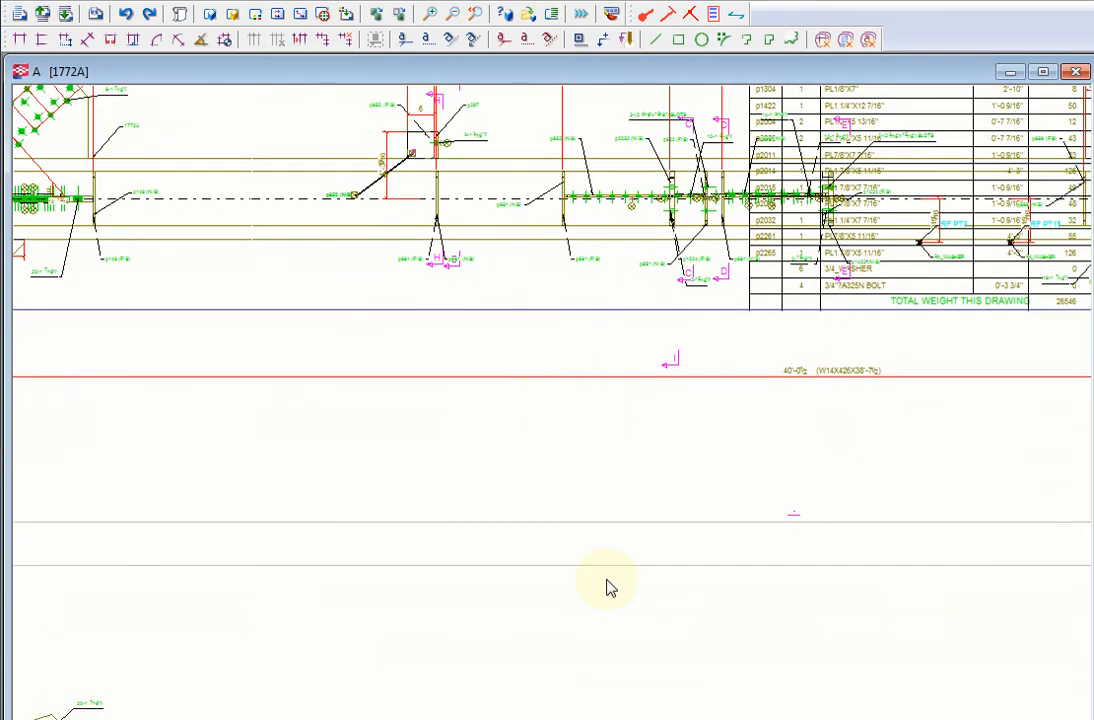
{"action": "middle_click_drag", "start_coordinate": [634, 294], "coordinate": [616, 212]}
{"action": "scroll", "coordinate": [616, 218], "scroll_direction": "down", "scroll_amount": 4}
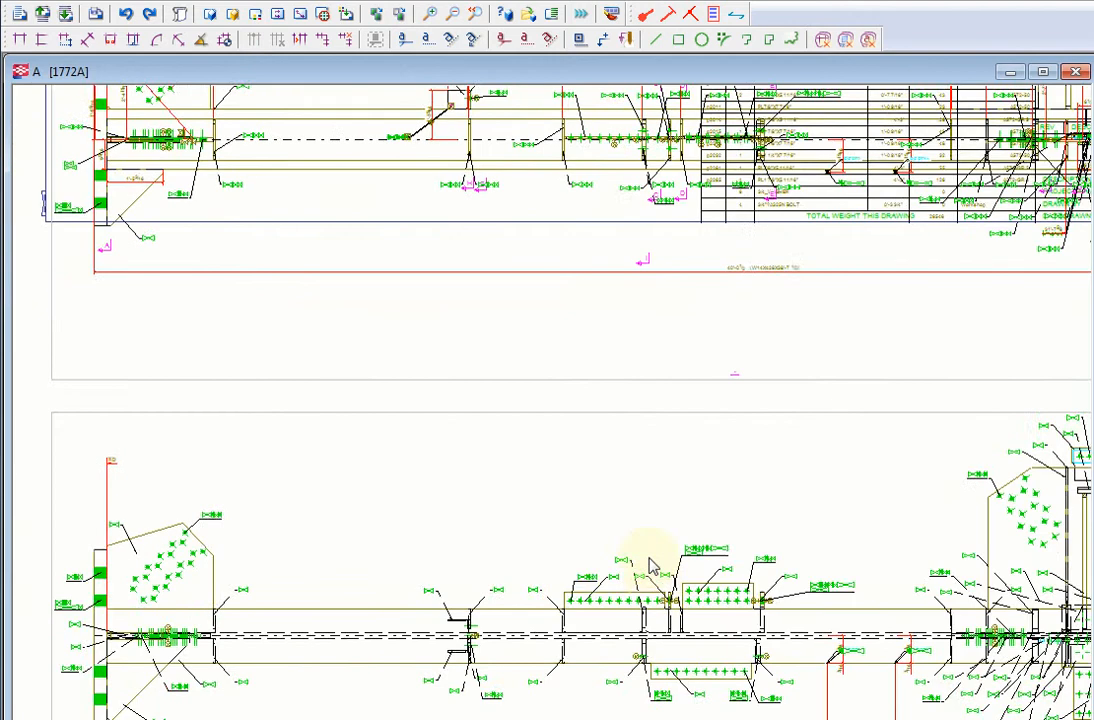
{"action": "scroll", "coordinate": [610, 535], "scroll_direction": "down", "scroll_amount": 1}
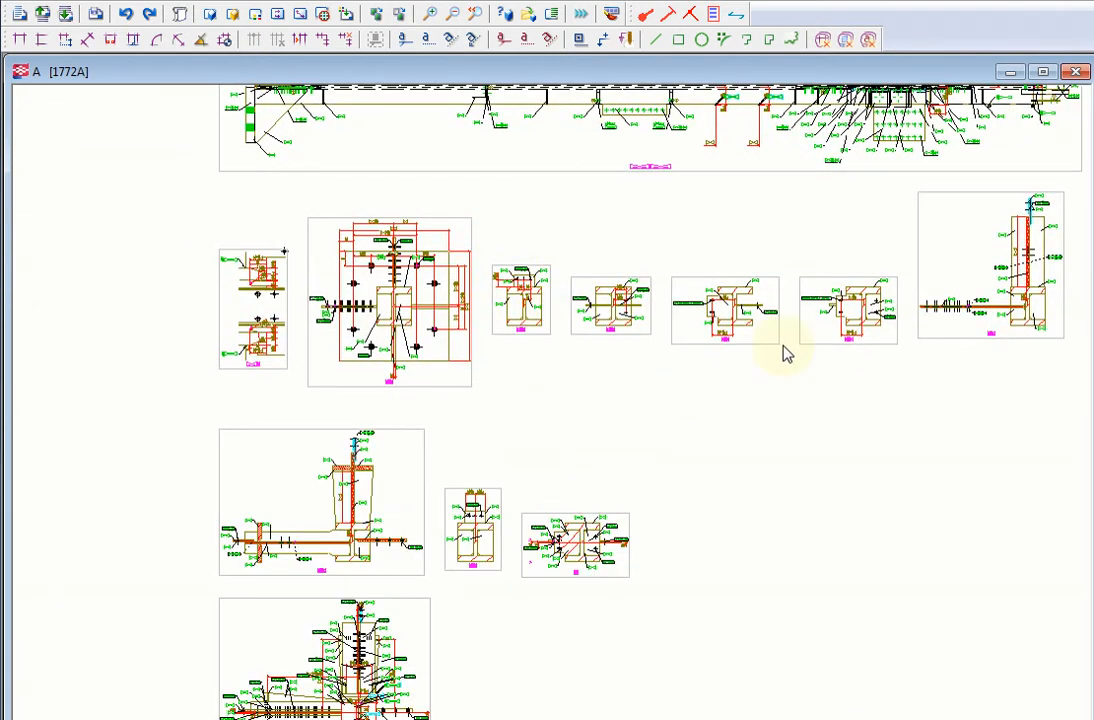
{"action": "scroll", "coordinate": [744, 358], "scroll_direction": "up", "scroll_amount": 2}
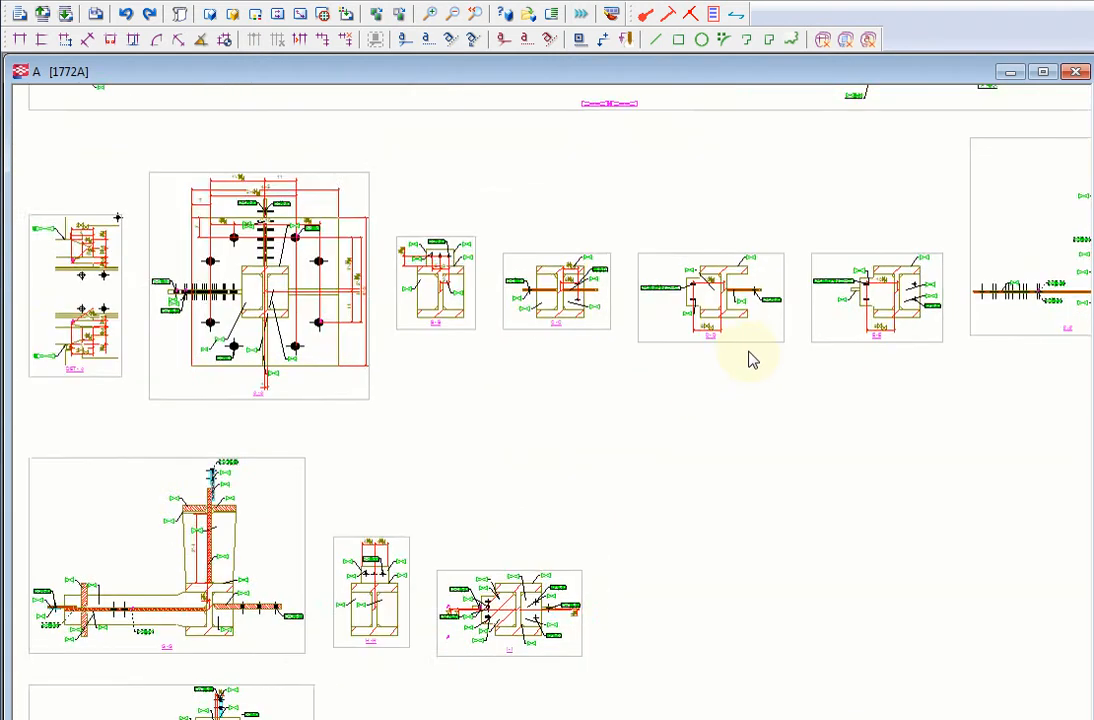
{"action": "scroll", "coordinate": [740, 350], "scroll_direction": "up", "scroll_amount": 2}
{"action": "middle_click_drag", "start_coordinate": [855, 360], "coordinate": [335, 408]}
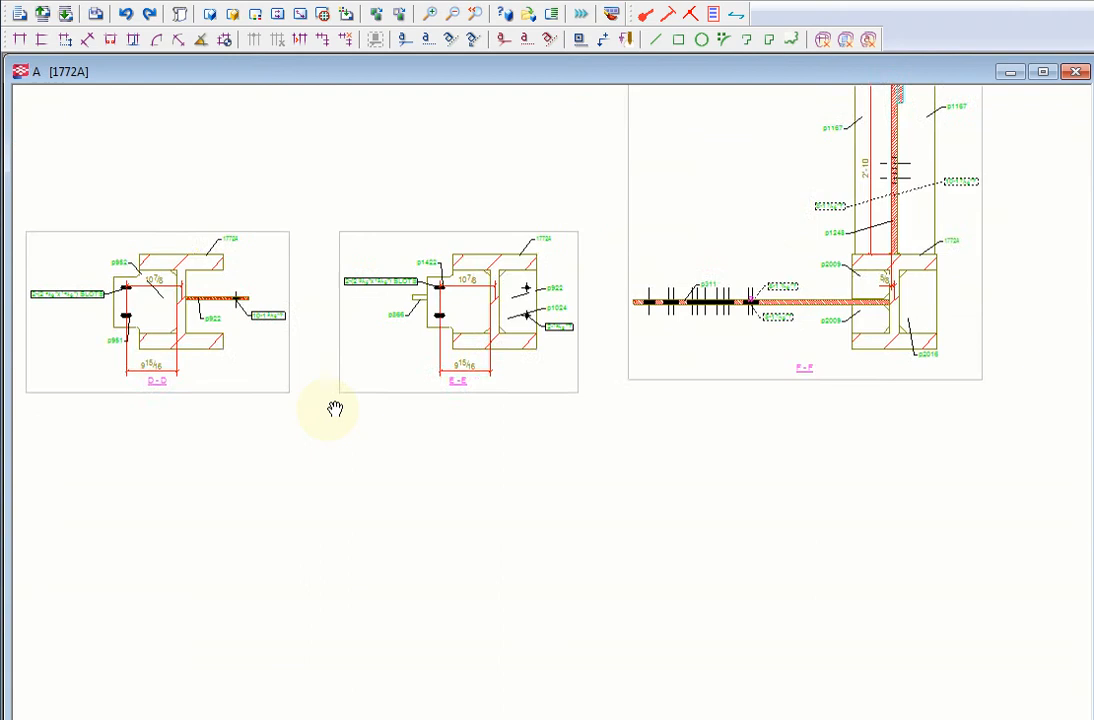
{"action": "scroll", "coordinate": [482, 327], "scroll_direction": "up", "scroll_amount": 2}
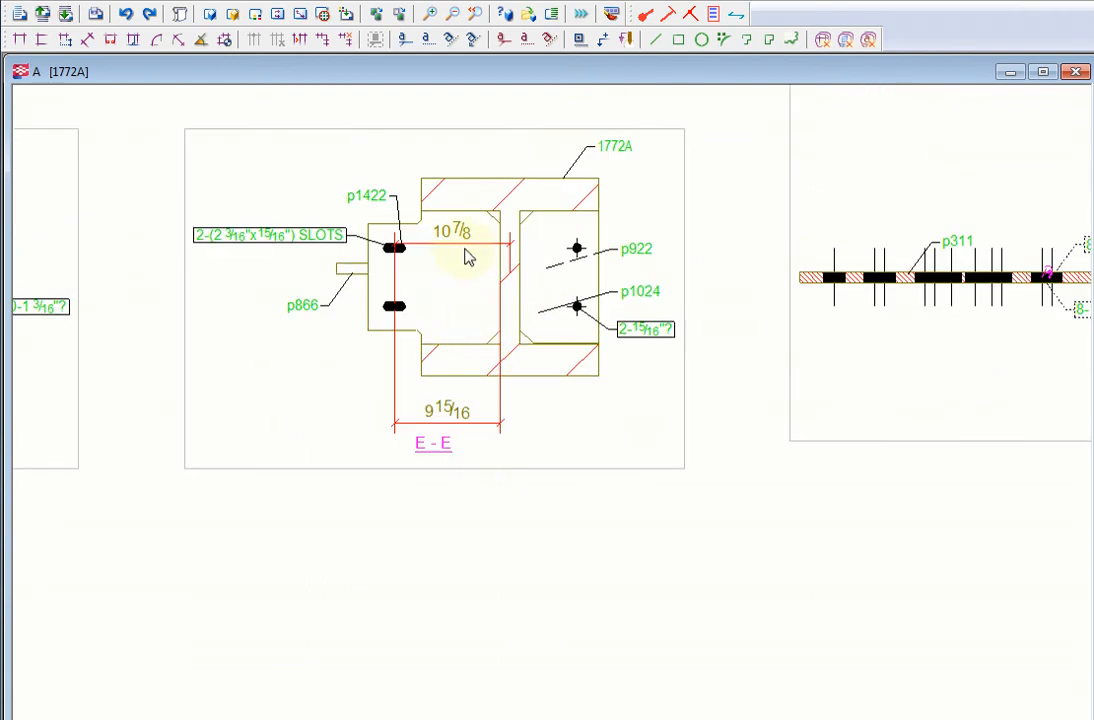
{"action": "left_click_drag", "start_coordinate": [459, 256], "coordinate": [452, 127]}
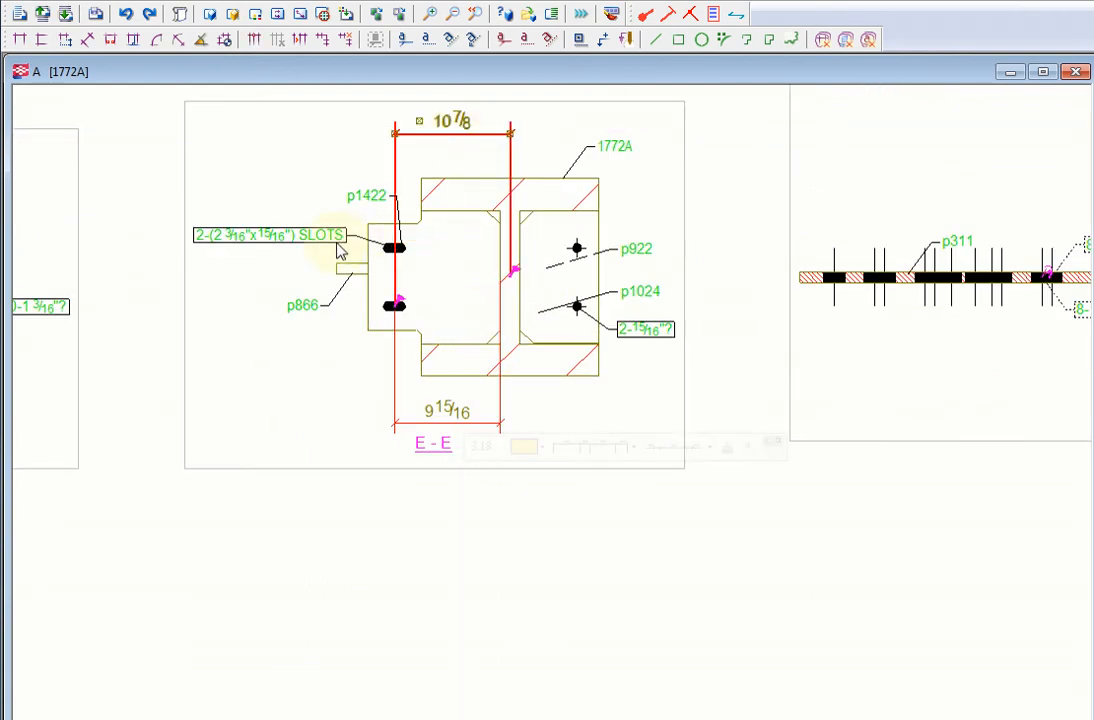
- In section H-H, move the 3-1 3/16" hole callout and the p297 mark clear of the plate dimensions and the p852 marks
{"action": "scroll", "coordinate": [395, 300], "scroll_direction": "down", "scroll_amount": 3}
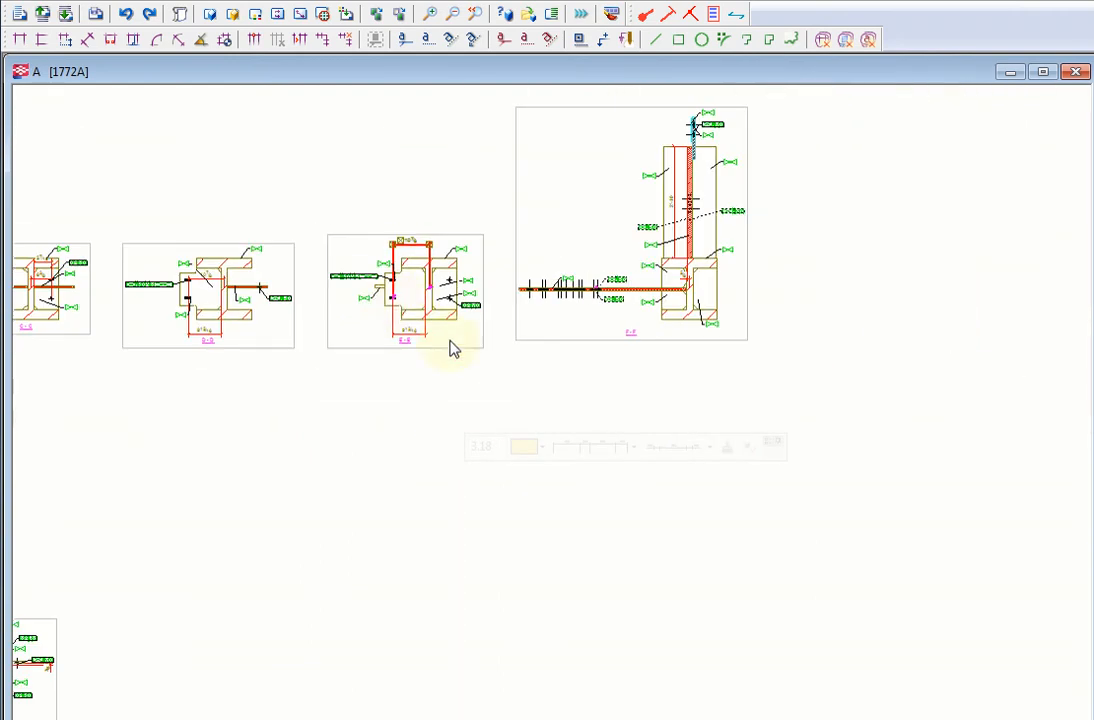
{"action": "middle_click_drag", "start_coordinate": [438, 383], "coordinate": [746, 283]}
{"action": "middle_click_drag", "start_coordinate": [338, 484], "coordinate": [630, 388]}
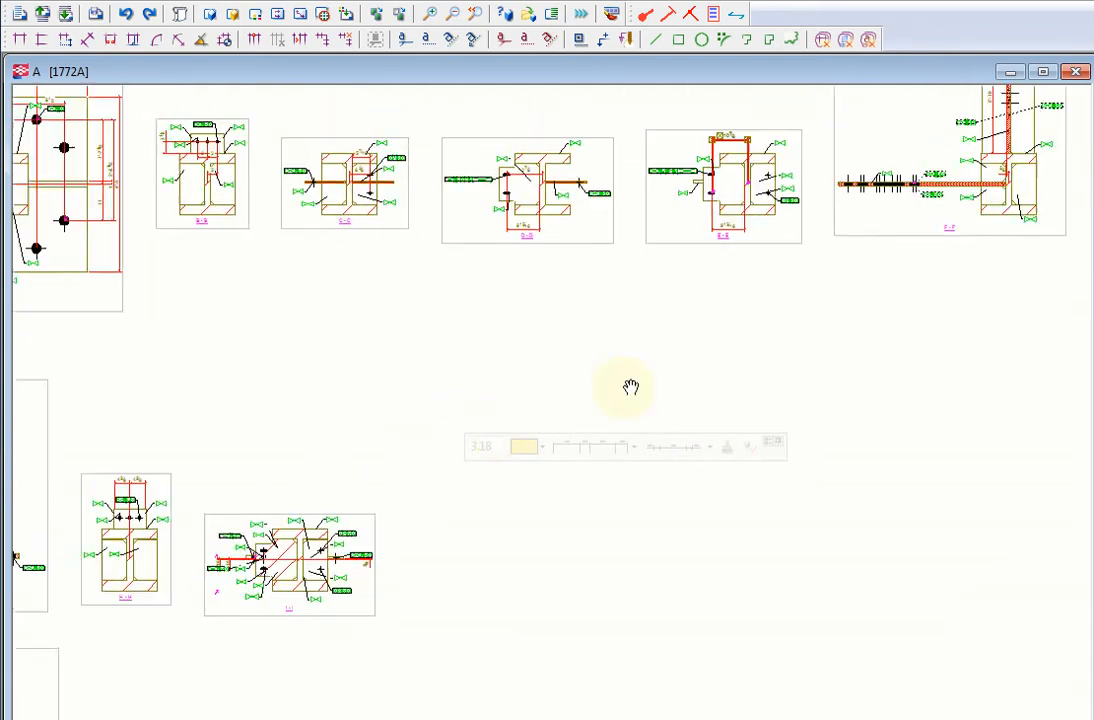
{"action": "scroll", "coordinate": [380, 538], "scroll_direction": "up", "scroll_amount": 5}
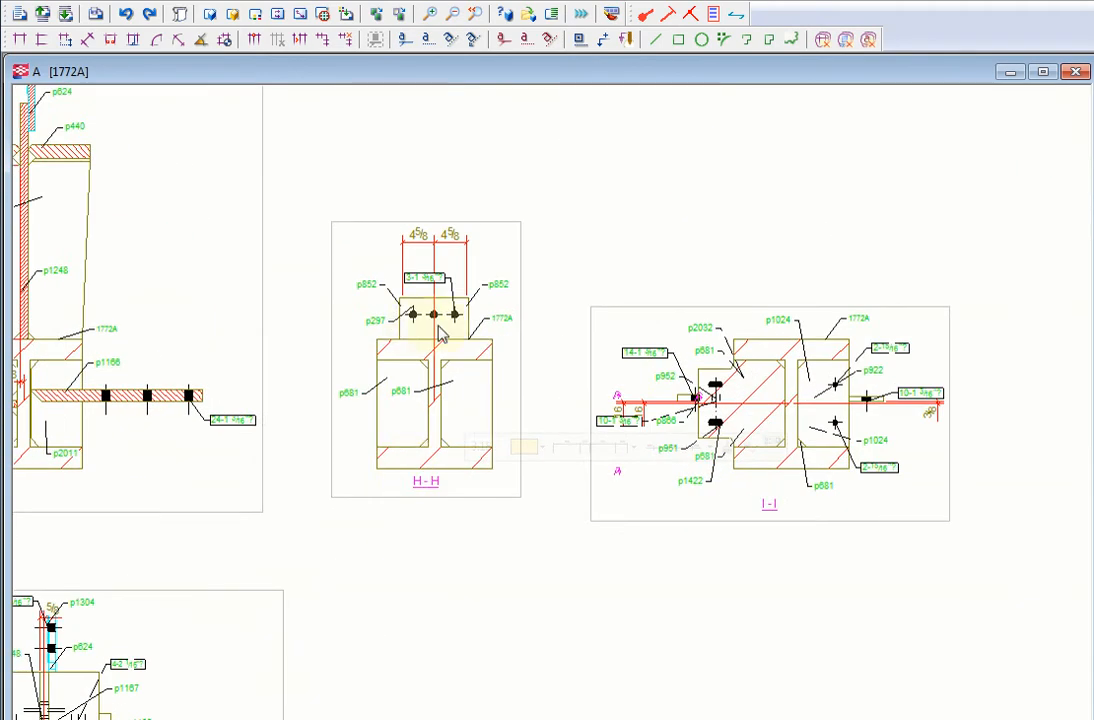
{"action": "middle_click_drag", "start_coordinate": [480, 349], "coordinate": [551, 368]}
{"action": "scroll", "coordinate": [542, 339], "scroll_direction": "up", "scroll_amount": 3}
{"action": "left_click_drag", "start_coordinate": [477, 262], "coordinate": [795, 192]}
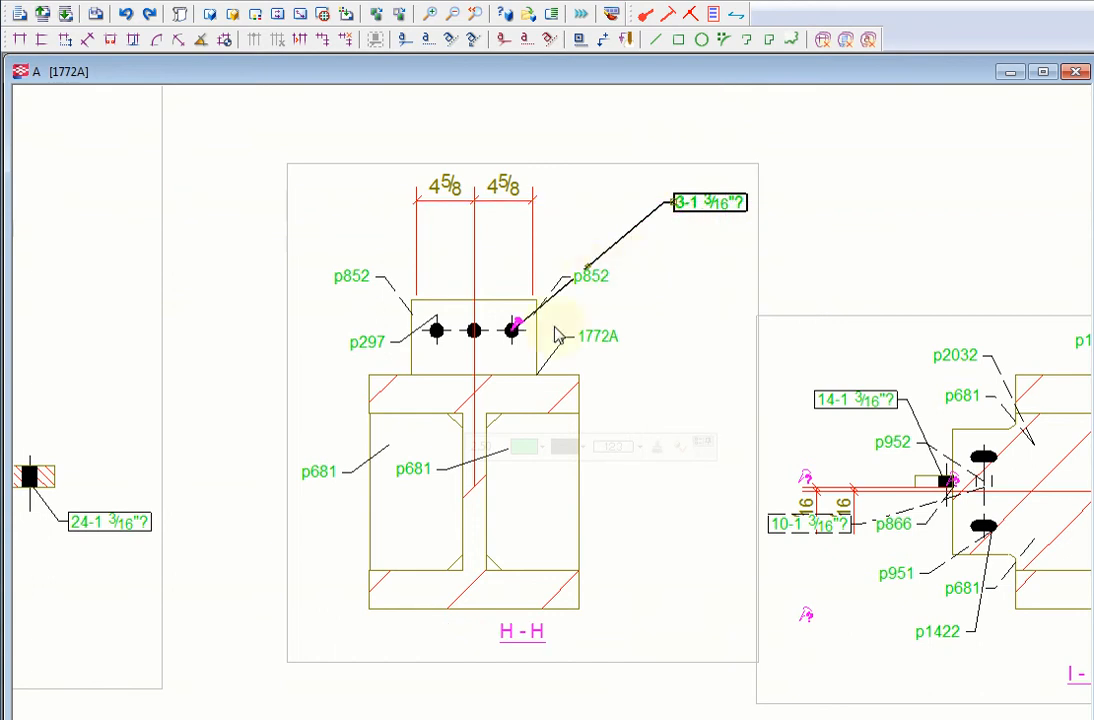
{"action": "left_click_drag", "start_coordinate": [586, 272], "coordinate": [637, 278]}
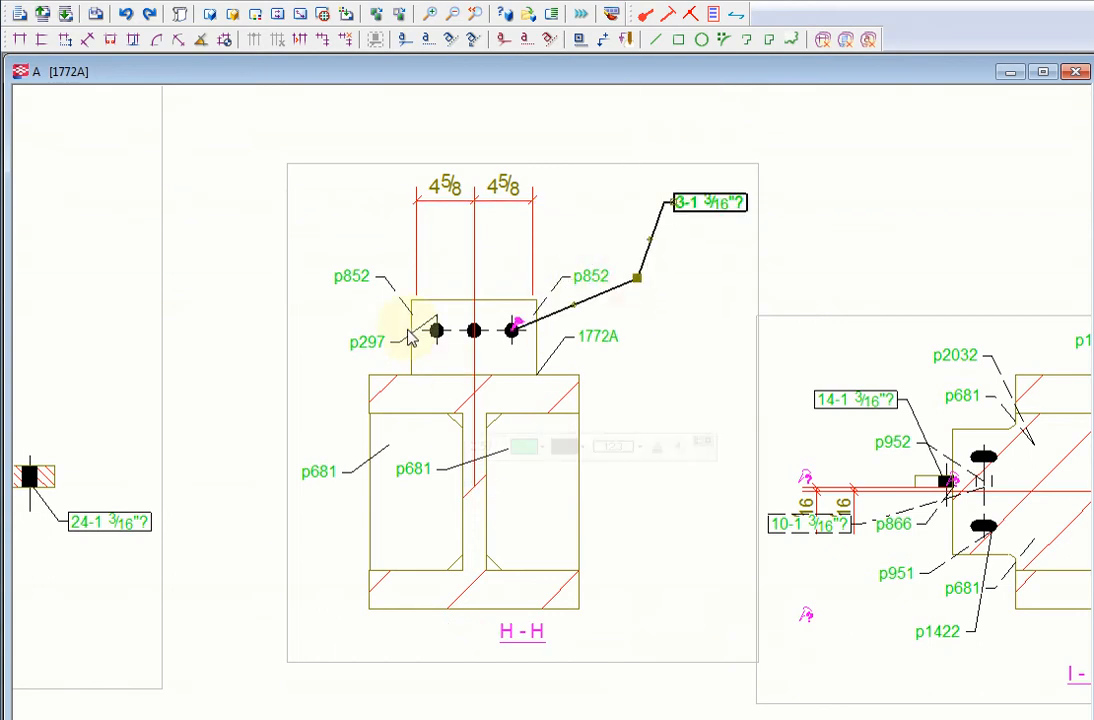
{"action": "mouse_move", "coordinate": [386, 347]}
{"action": "left_mouse_down"}
{"action": "mouse_move", "coordinate": [339, 273]}
{"action": "mouse_move", "coordinate": [327, 222]}
{"action": "left_mouse_up"}
- Move the dashed 10-1 3/16" hole callout in section I-I below the two 5/16 dimensions so it no longer overlaps them
{"action": "scroll", "coordinate": [376, 351], "scroll_direction": "down", "scroll_amount": 2}
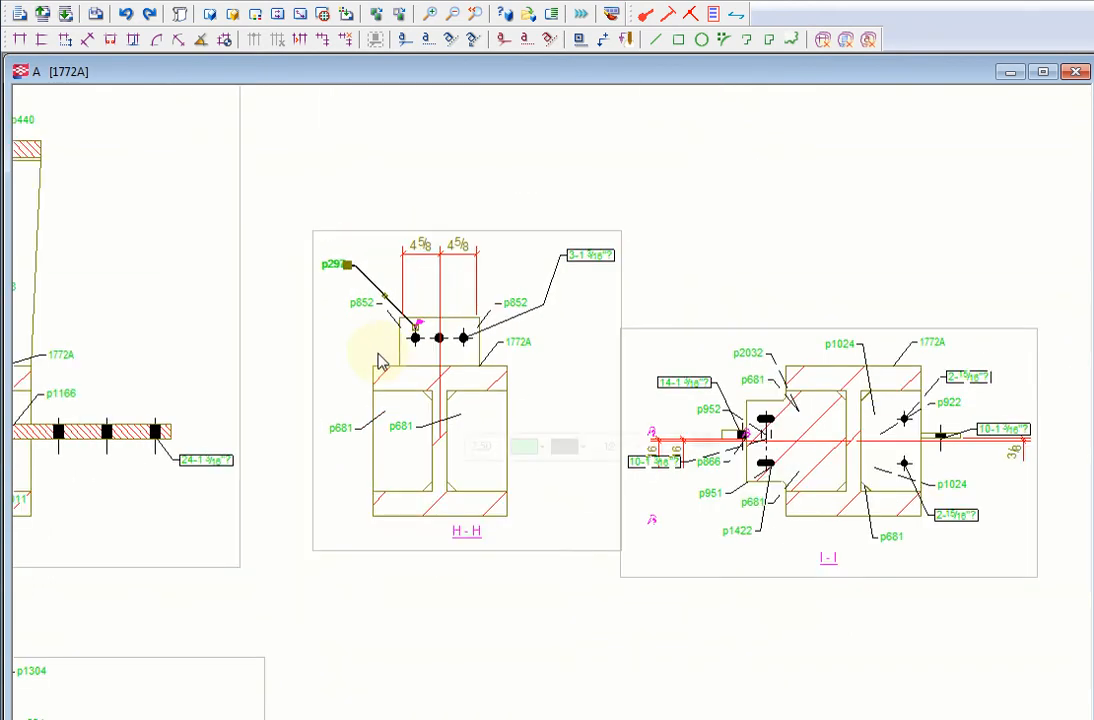
{"action": "scroll", "coordinate": [378, 360], "scroll_direction": "down", "scroll_amount": 1}
{"action": "middle_click_drag", "start_coordinate": [592, 347], "coordinate": [622, 341]}
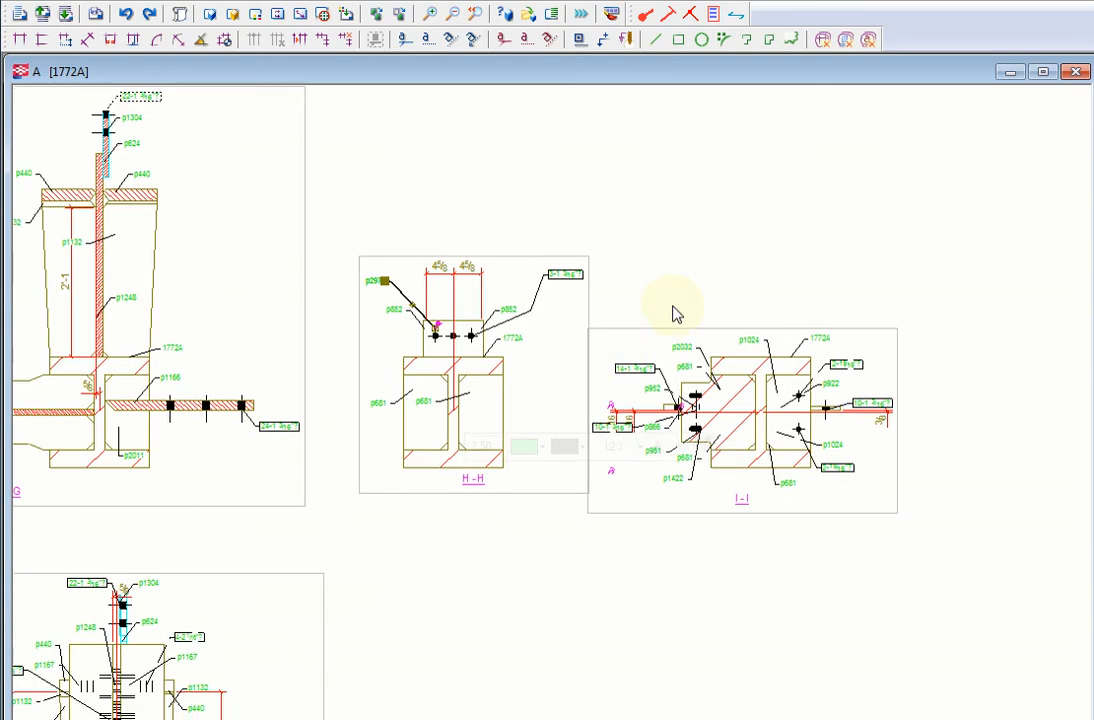
{"action": "scroll", "coordinate": [590, 330], "scroll_direction": "down", "scroll_amount": 3}
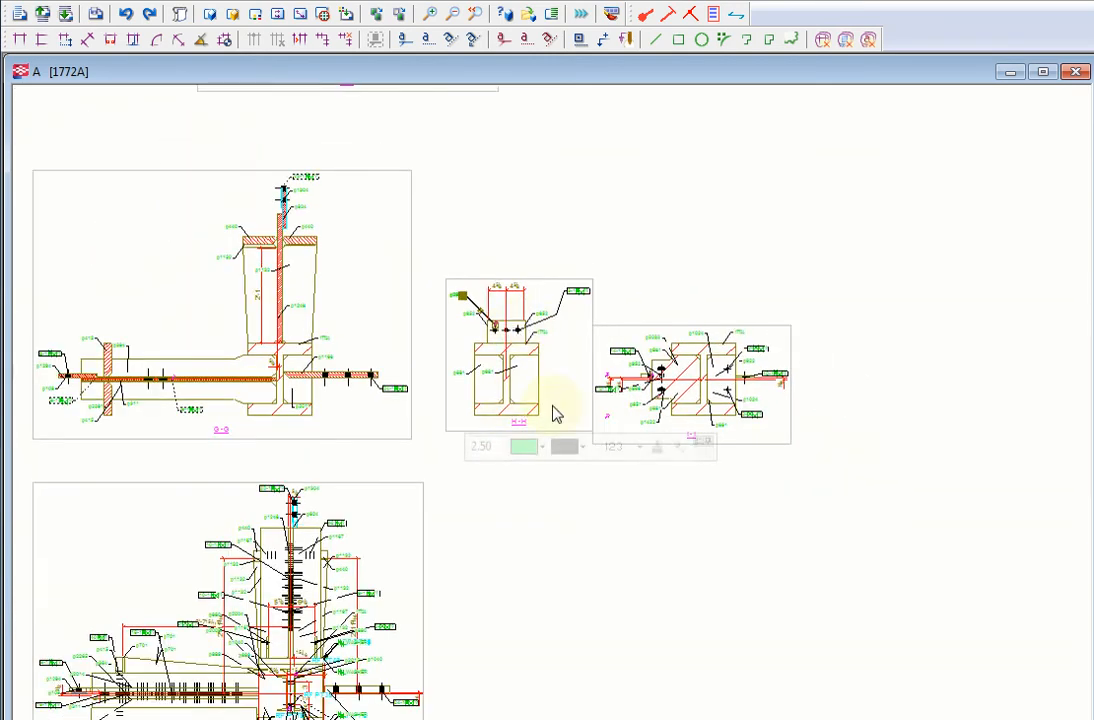
{"action": "scroll", "coordinate": [668, 400], "scroll_direction": "up", "scroll_amount": 5}
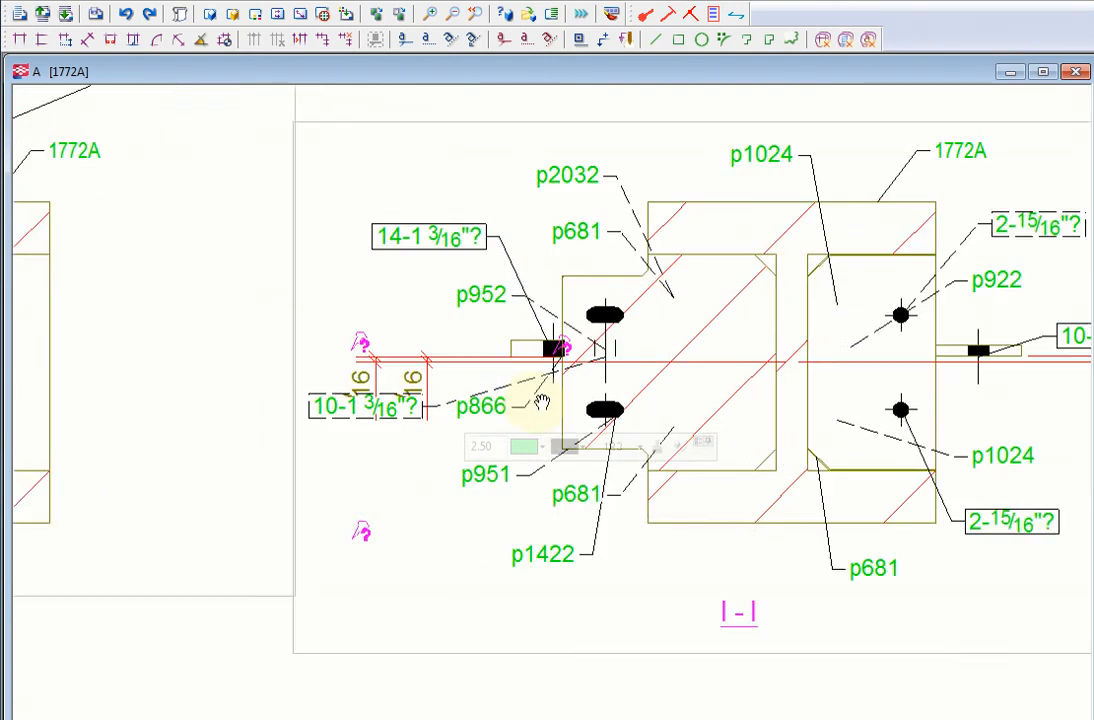
{"action": "scroll", "coordinate": [546, 403], "scroll_direction": "down", "scroll_amount": 3}
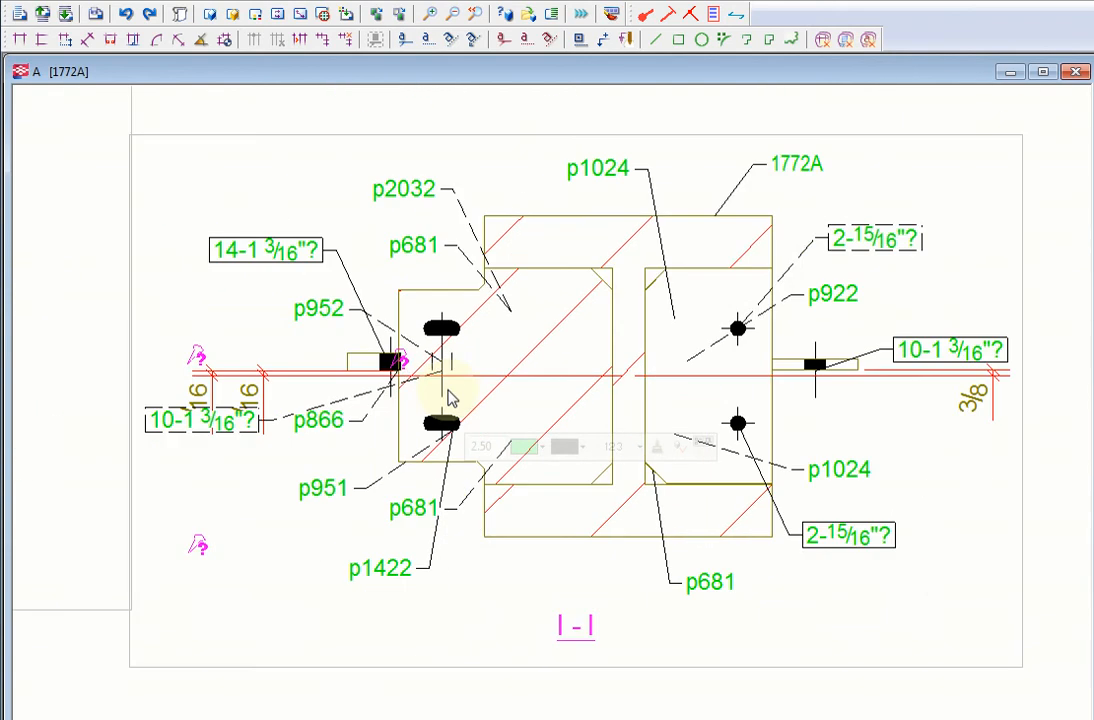
{"action": "left_click_drag", "start_coordinate": [235, 422], "coordinate": [205, 566]}
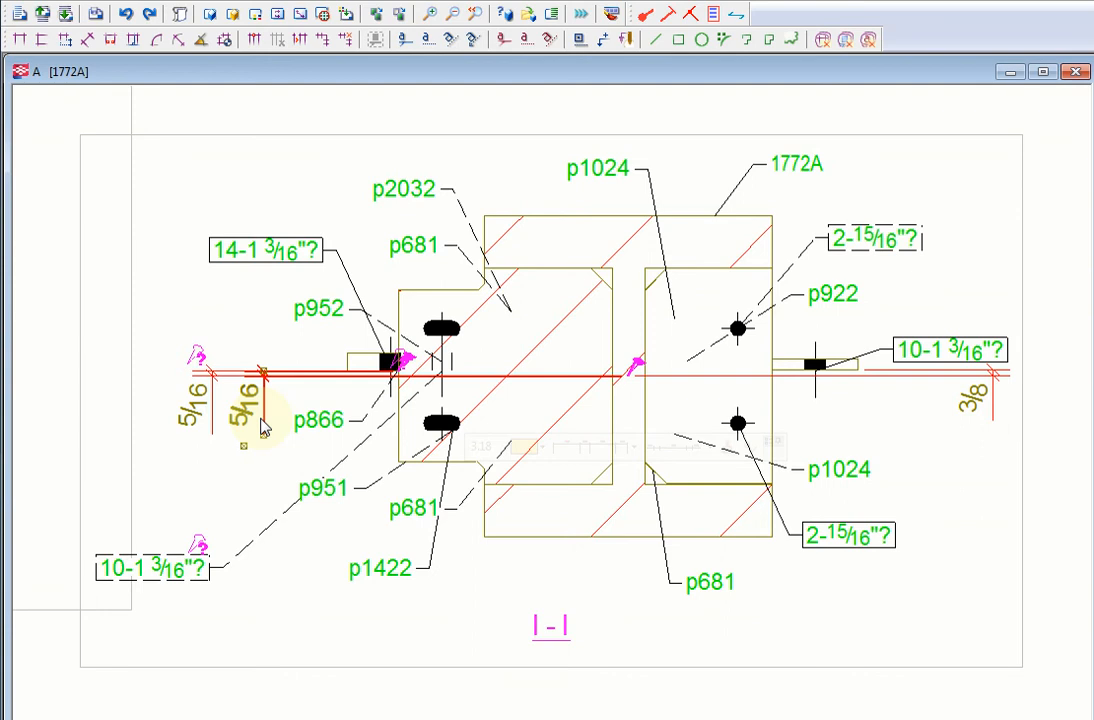
- Check what the two 5/16 dimensions and the 3/8 dimension in section I-I refer to
{"action": "left_click_drag", "start_coordinate": [263, 428], "coordinate": [207, 413]}
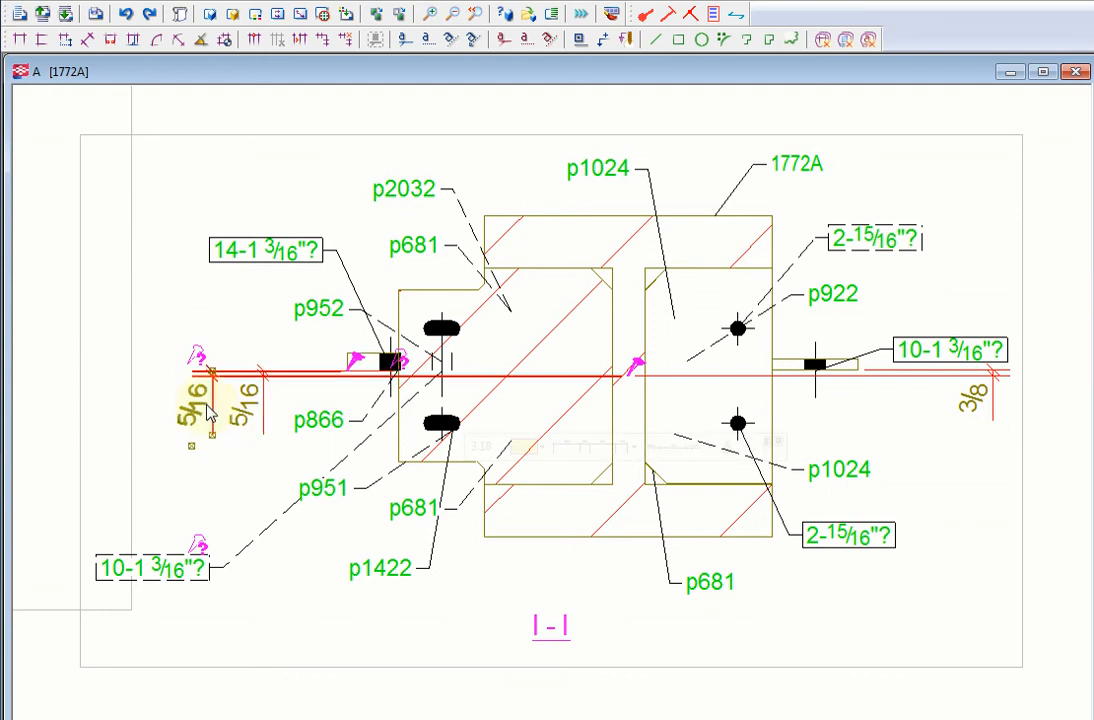
{"action": "left_click", "coordinate": [321, 362]}
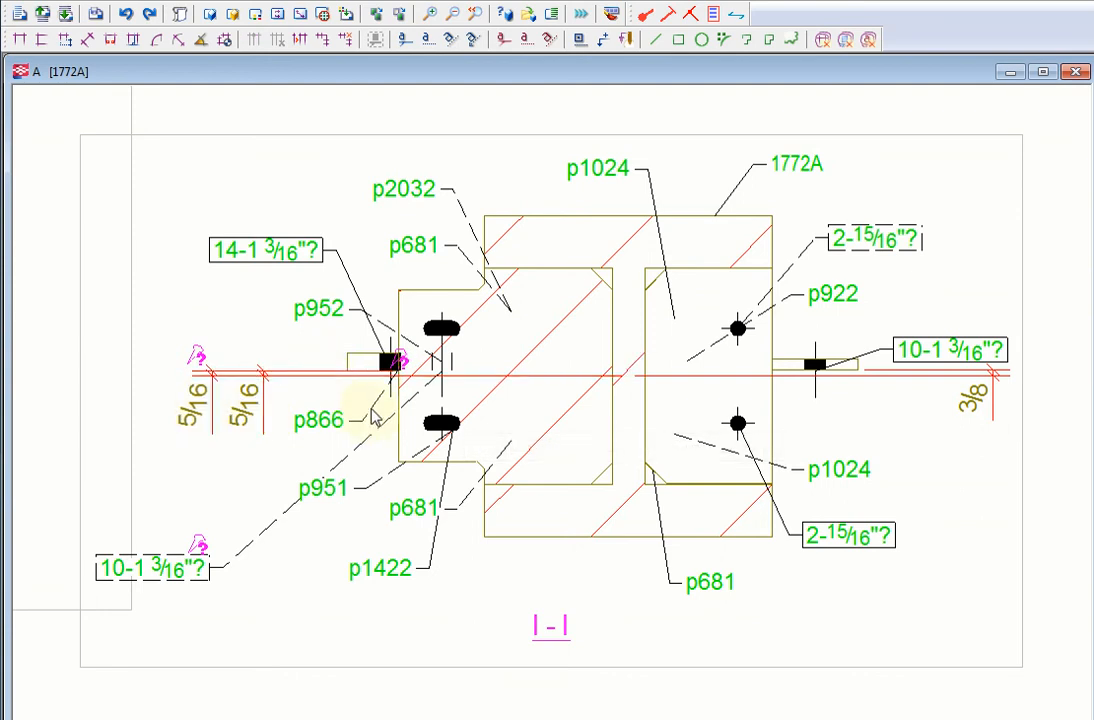
{"action": "left_click", "coordinate": [917, 371]}
- Examine the main column view and the bottom view for how the gusset plates and connection plates are dimensioned
{"action": "scroll", "coordinate": [858, 435], "scroll_direction": "down", "scroll_amount": 6}
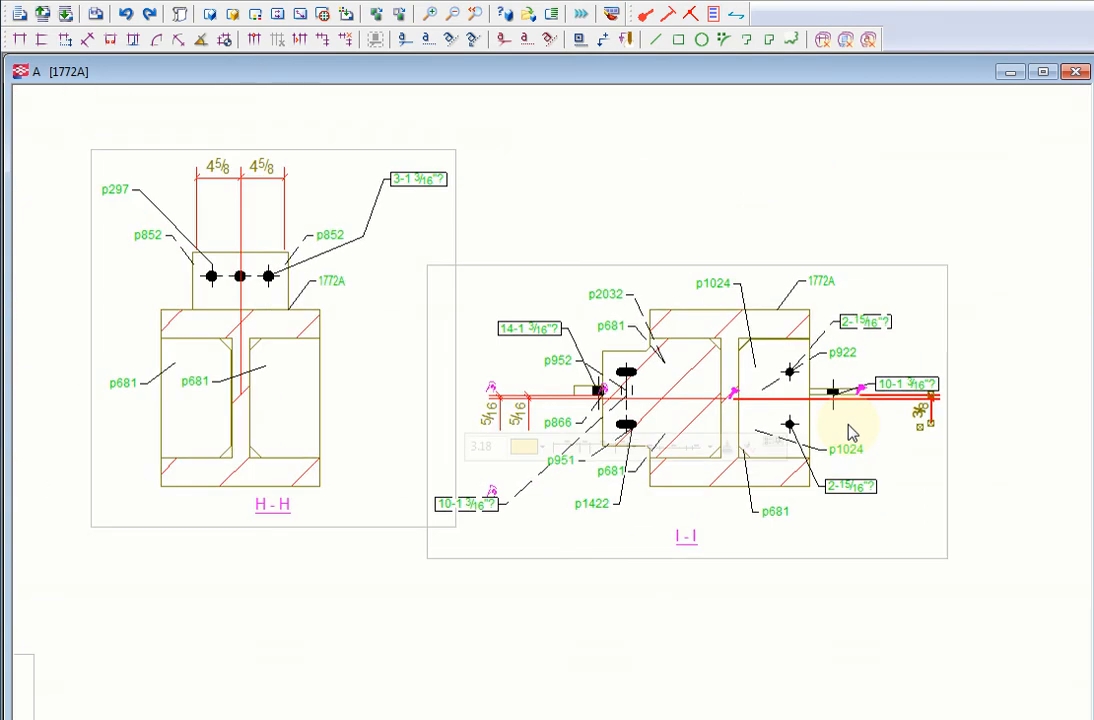
{"action": "scroll", "coordinate": [682, 491], "scroll_direction": "down", "scroll_amount": 1}
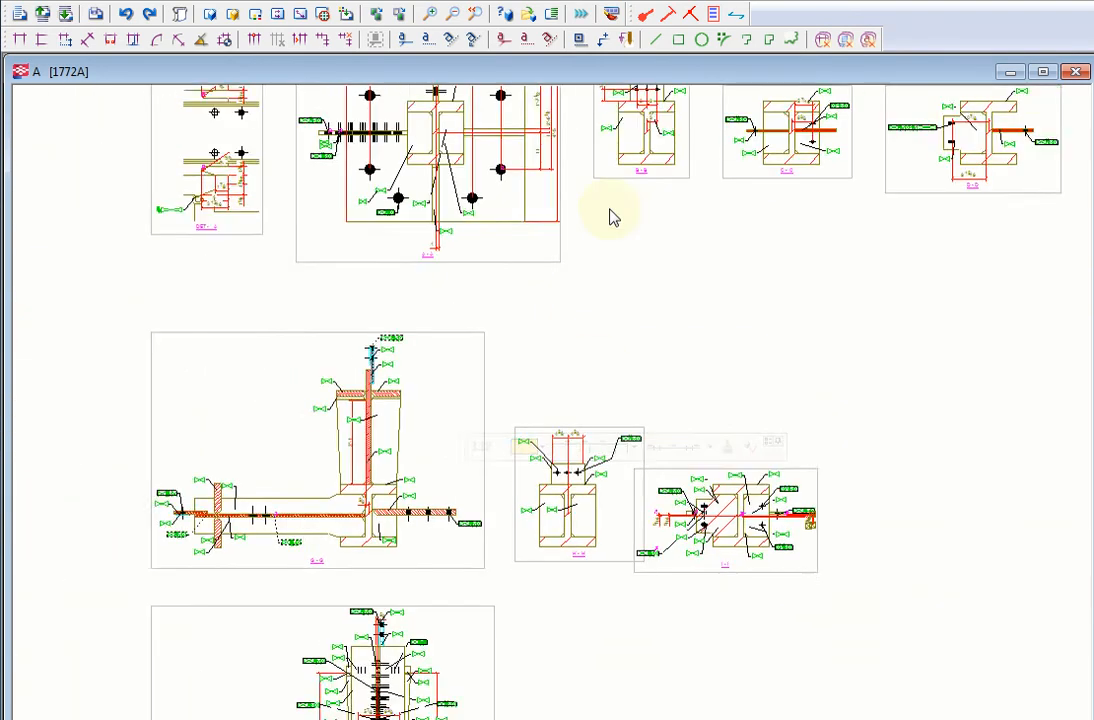
{"action": "middle_click_drag", "start_coordinate": [607, 192], "coordinate": [641, 533]}
{"action": "middle_click_drag", "start_coordinate": [610, 370], "coordinate": [649, 668]}
{"action": "mouse_move", "coordinate": [672, 342]}
{"action": "middle_mouse_down"}
{"action": "mouse_move", "coordinate": [679, 432]}
{"action": "mouse_move", "coordinate": [660, 700]}
{"action": "middle_mouse_up"}
{"action": "middle_click_drag", "start_coordinate": [659, 249], "coordinate": [656, 267]}
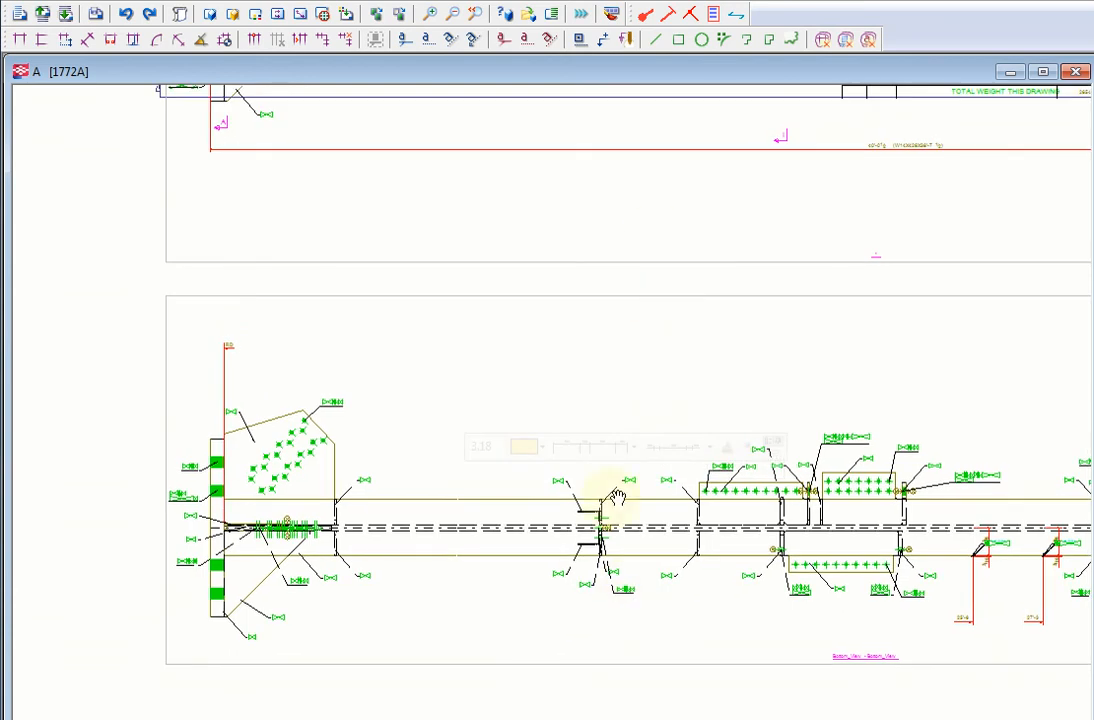
{"action": "mouse_move", "coordinate": [617, 497]}
{"action": "middle_mouse_down"}
{"action": "mouse_move", "coordinate": [611, 515]}
{"action": "mouse_move", "coordinate": [640, 554]}
{"action": "mouse_move", "coordinate": [643, 590]}
{"action": "middle_mouse_up"}
{"action": "scroll", "coordinate": [640, 575], "scroll_direction": "up", "scroll_amount": 1}
{"action": "scroll", "coordinate": [627, 276], "scroll_direction": "down", "scroll_amount": 1}
{"action": "scroll", "coordinate": [637, 135], "scroll_direction": "up", "scroll_amount": 4}
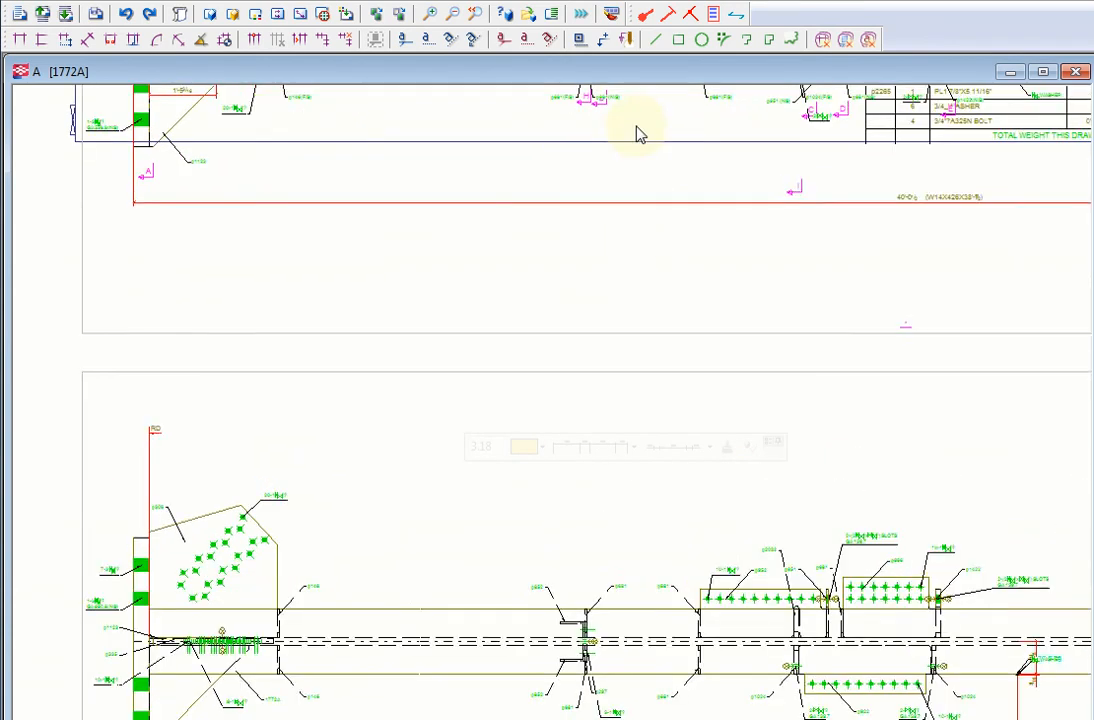
{"action": "middle_click_drag", "start_coordinate": [750, 396], "coordinate": [777, 703]}
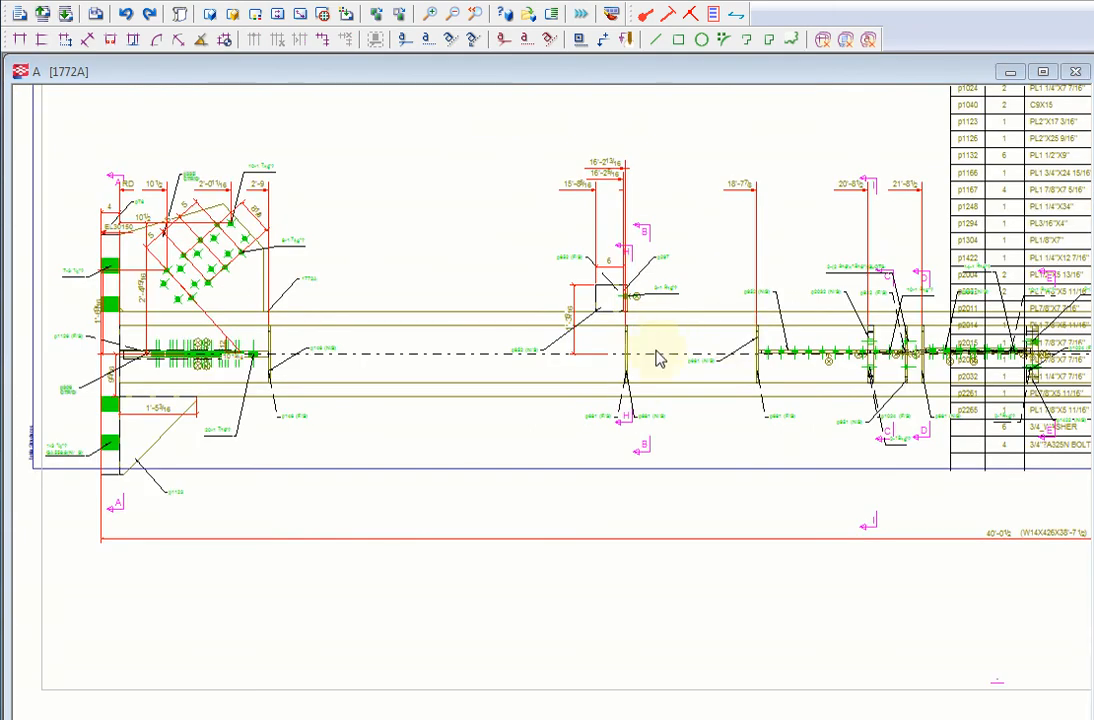
{"action": "middle_click_drag", "start_coordinate": [637, 355], "coordinate": [640, 360]}
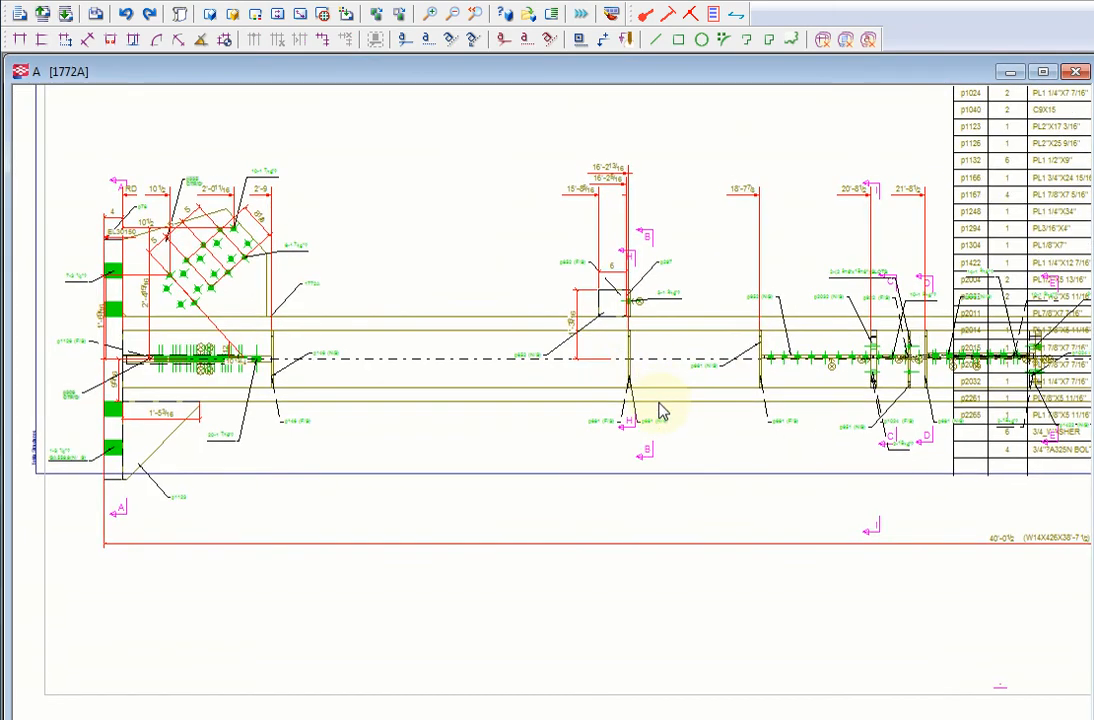
- Examine the section views below the column views, including G-G, H-H, I-I and J-J, for their dimensions and layout
{"action": "scroll", "coordinate": [675, 443], "scroll_direction": "down", "scroll_amount": 1}
{"action": "middle_click_drag", "start_coordinate": [704, 467], "coordinate": [640, 276]}
{"action": "scroll", "coordinate": [624, 300], "scroll_direction": "down", "scroll_amount": 2}
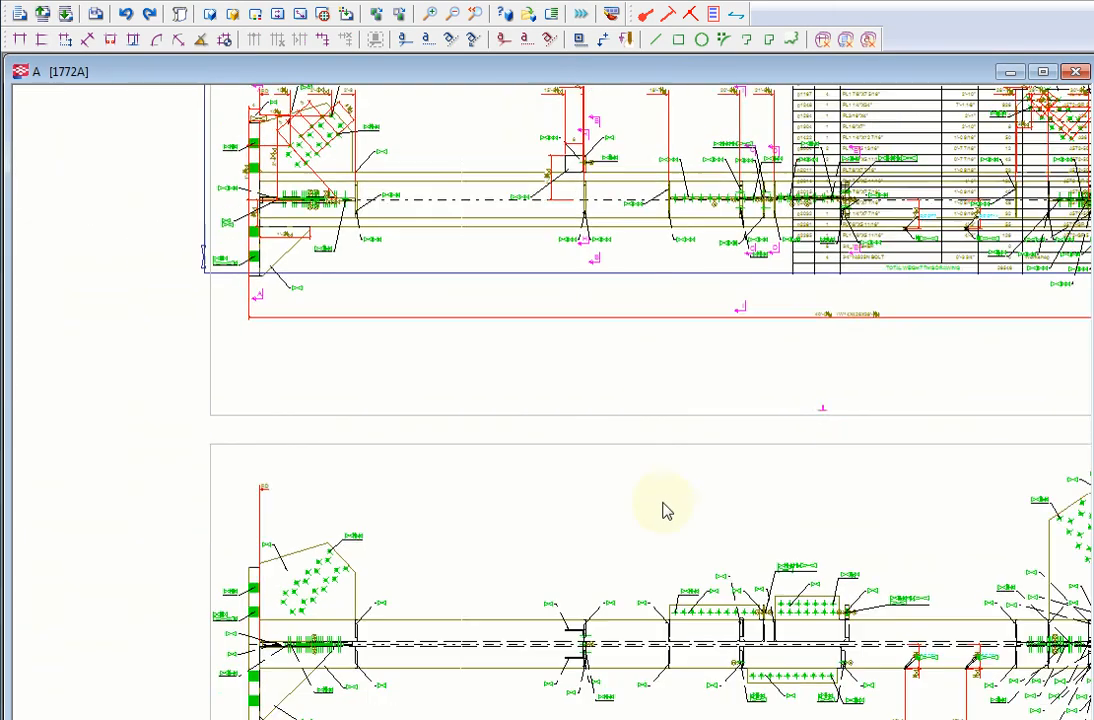
{"action": "scroll", "coordinate": [667, 284], "scroll_direction": "down", "scroll_amount": 2}
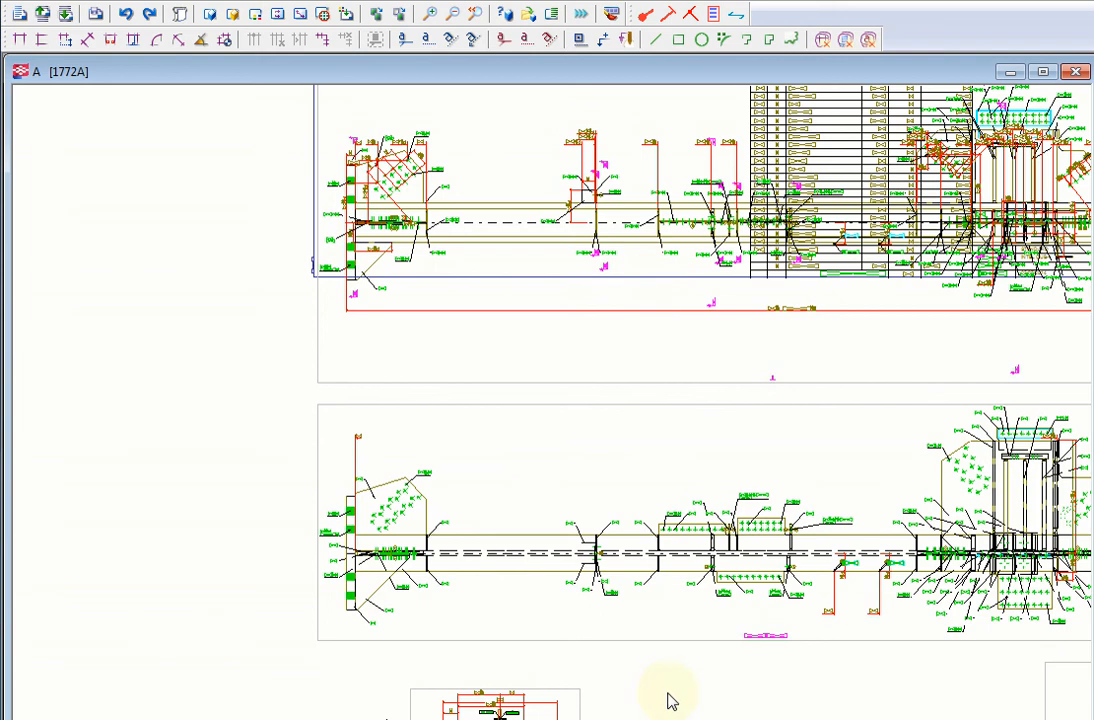
{"action": "scroll", "coordinate": [632, 386], "scroll_direction": "down", "scroll_amount": 1}
{"action": "scroll", "coordinate": [630, 322], "scroll_direction": "down", "scroll_amount": 1}
{"action": "middle_click_drag", "start_coordinate": [677, 714], "coordinate": [643, 406]}
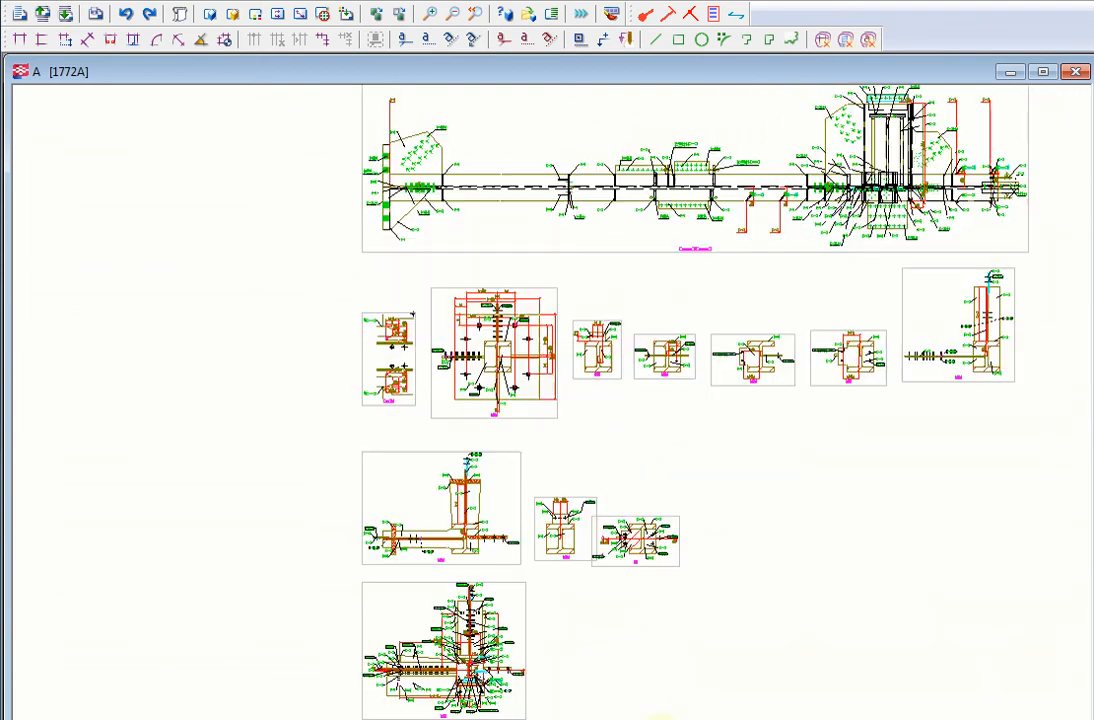
{"action": "scroll", "coordinate": [674, 718], "scroll_direction": "up", "scroll_amount": 2}
{"action": "scroll", "coordinate": [618, 450], "scroll_direction": "up", "scroll_amount": 8}
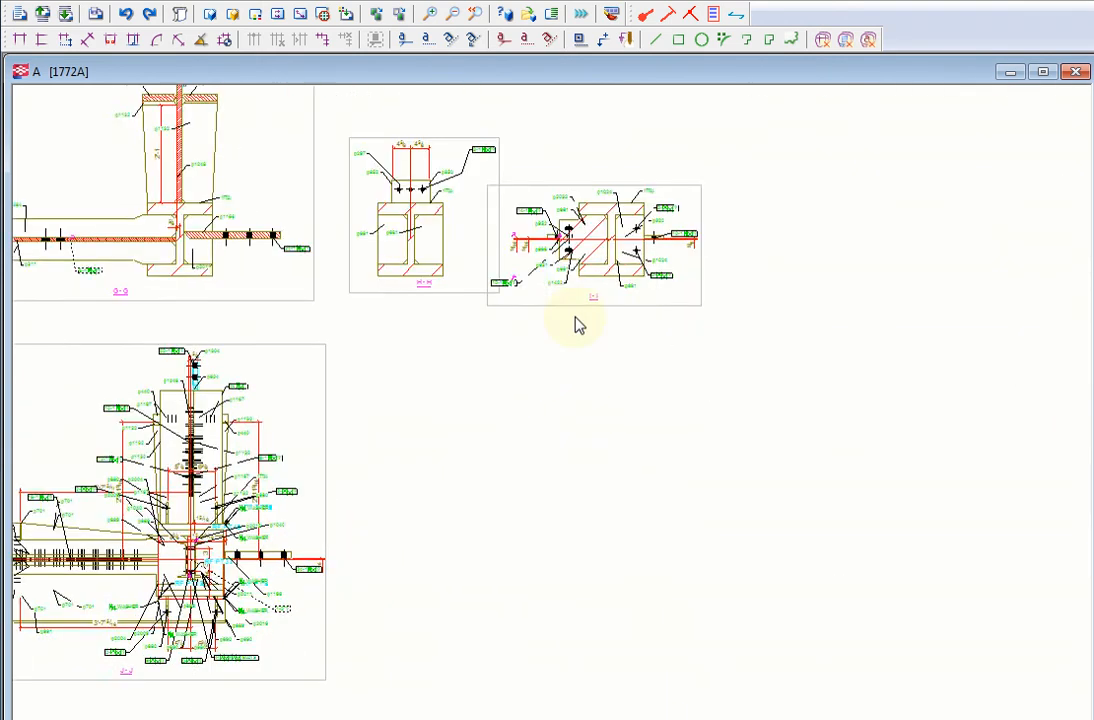
{"action": "mouse_move", "coordinate": [462, 215]}
{"action": "middle_mouse_down"}
{"action": "mouse_move", "coordinate": [542, 466]}
{"action": "mouse_move", "coordinate": [671, 662]}
{"action": "middle_mouse_up"}
{"action": "mouse_move", "coordinate": [571, 480]}
{"action": "middle_mouse_down"}
{"action": "mouse_move", "coordinate": [574, 527]}
{"action": "mouse_move", "coordinate": [732, 718]}
{"action": "middle_mouse_up"}
{"action": "scroll", "coordinate": [785, 537], "scroll_direction": "down", "scroll_amount": 4}
{"action": "scroll", "coordinate": [775, 533], "scroll_direction": "down", "scroll_amount": 1}
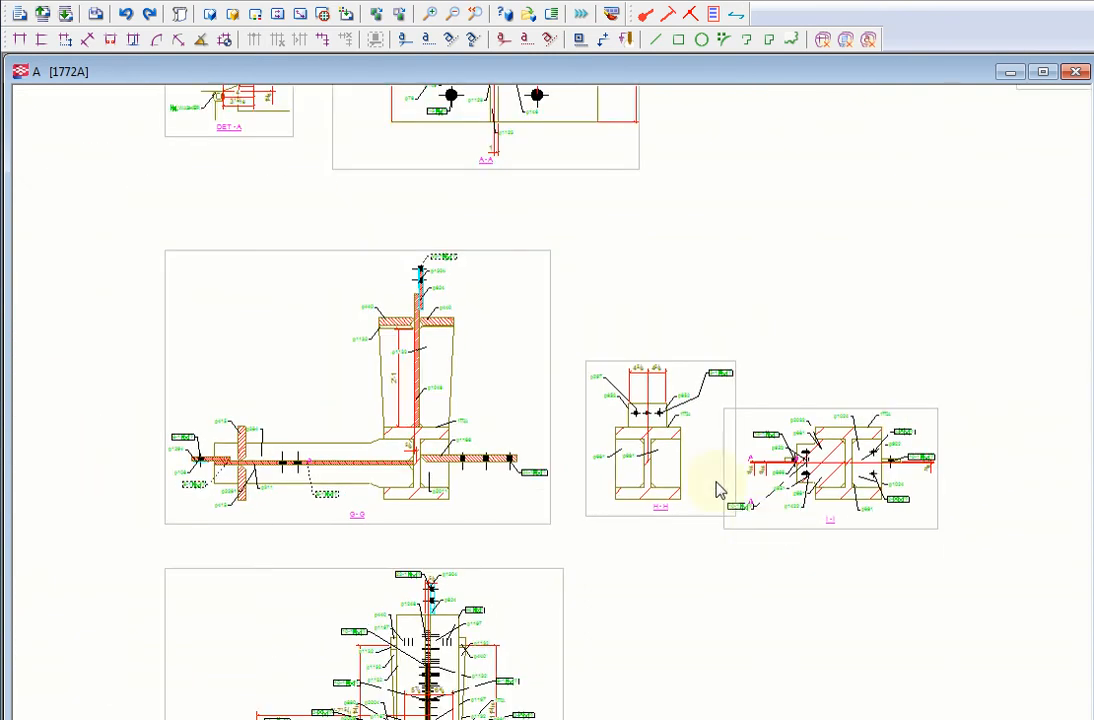
- Check which points the 3 1/2 dimension above the column flange in section B-B refers to
{"action": "middle_click_drag", "start_coordinate": [600, 271], "coordinate": [611, 612]}
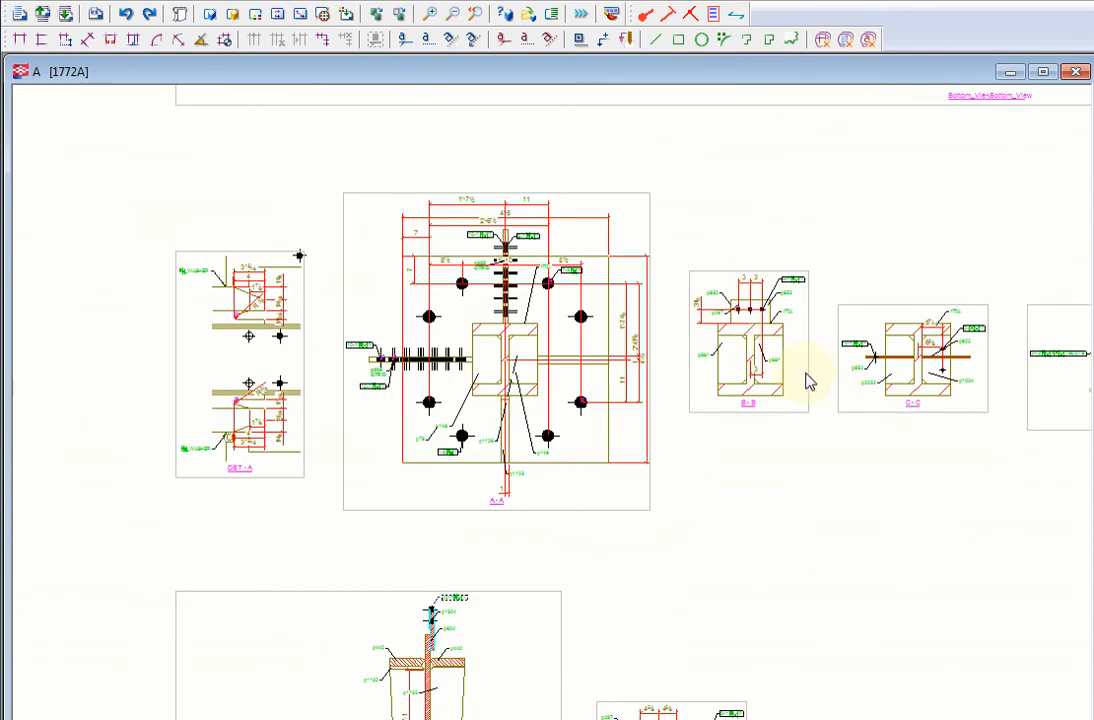
{"action": "scroll", "coordinate": [807, 373], "scroll_direction": "up", "scroll_amount": 5}
{"action": "mouse_move", "coordinate": [809, 388]}
{"action": "middle_mouse_down"}
{"action": "mouse_move", "coordinate": [720, 496]}
{"action": "mouse_move", "coordinate": [623, 523]}
{"action": "middle_mouse_up"}
{"action": "scroll", "coordinate": [519, 382], "scroll_direction": "up", "scroll_amount": 3}
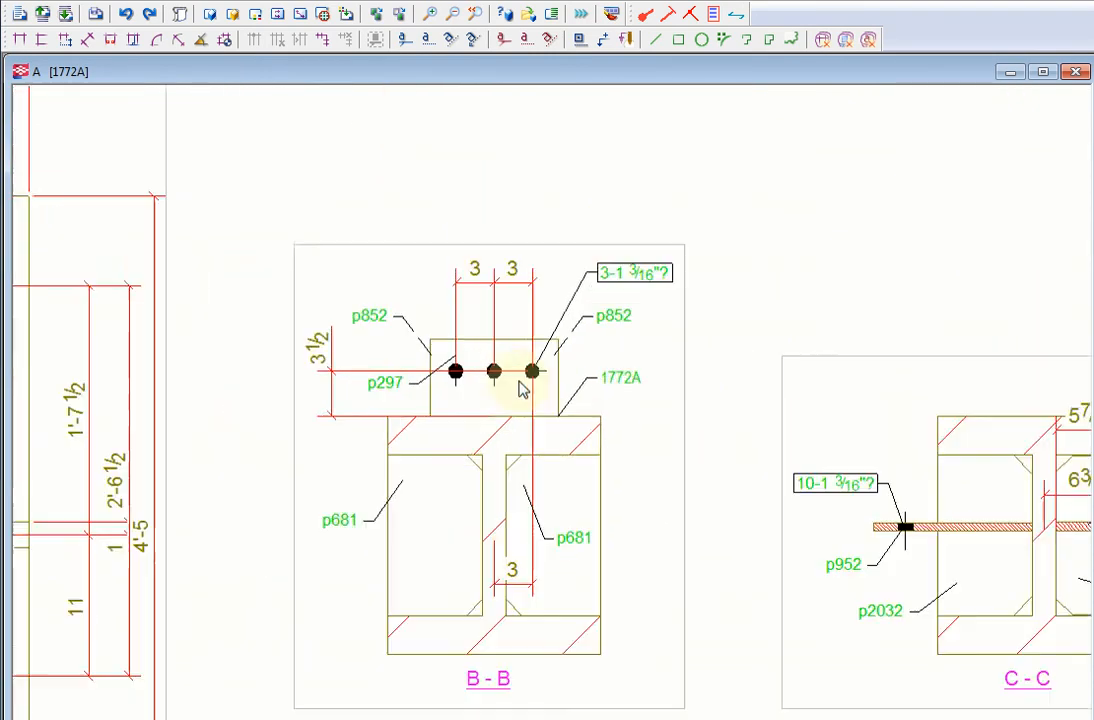
{"action": "scroll", "coordinate": [519, 382], "scroll_direction": "up", "scroll_amount": 1}
{"action": "left_click", "coordinate": [383, 428]}
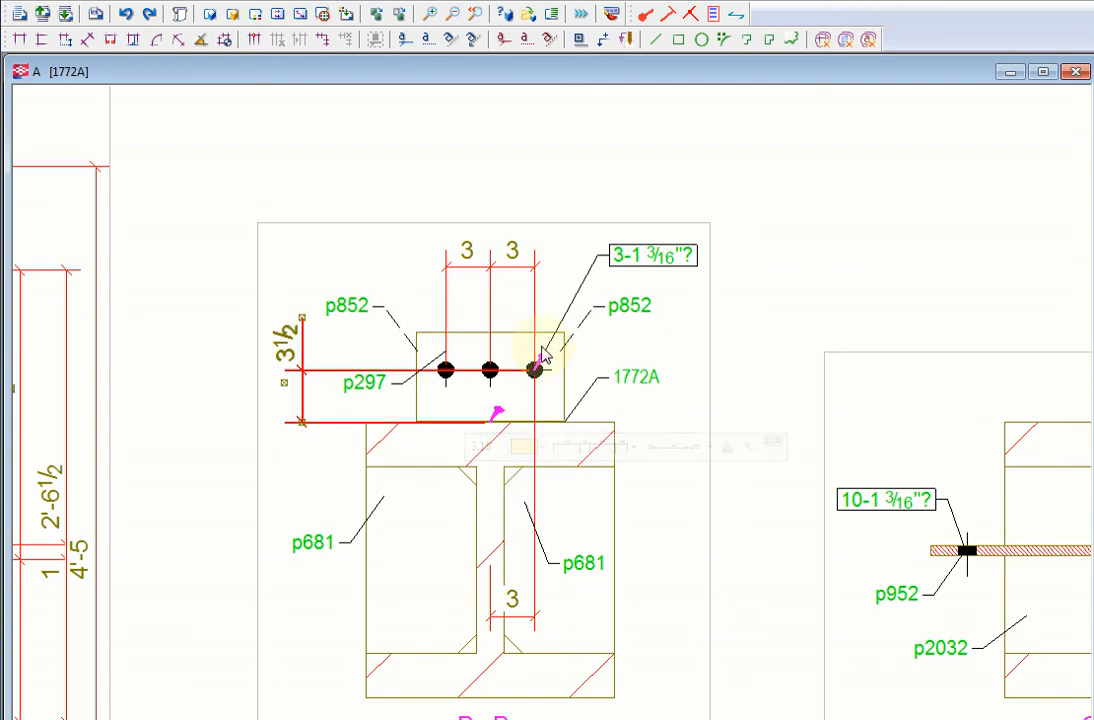
{"action": "left_click", "coordinate": [490, 278]}
{"action": "left_click", "coordinate": [302, 392]}
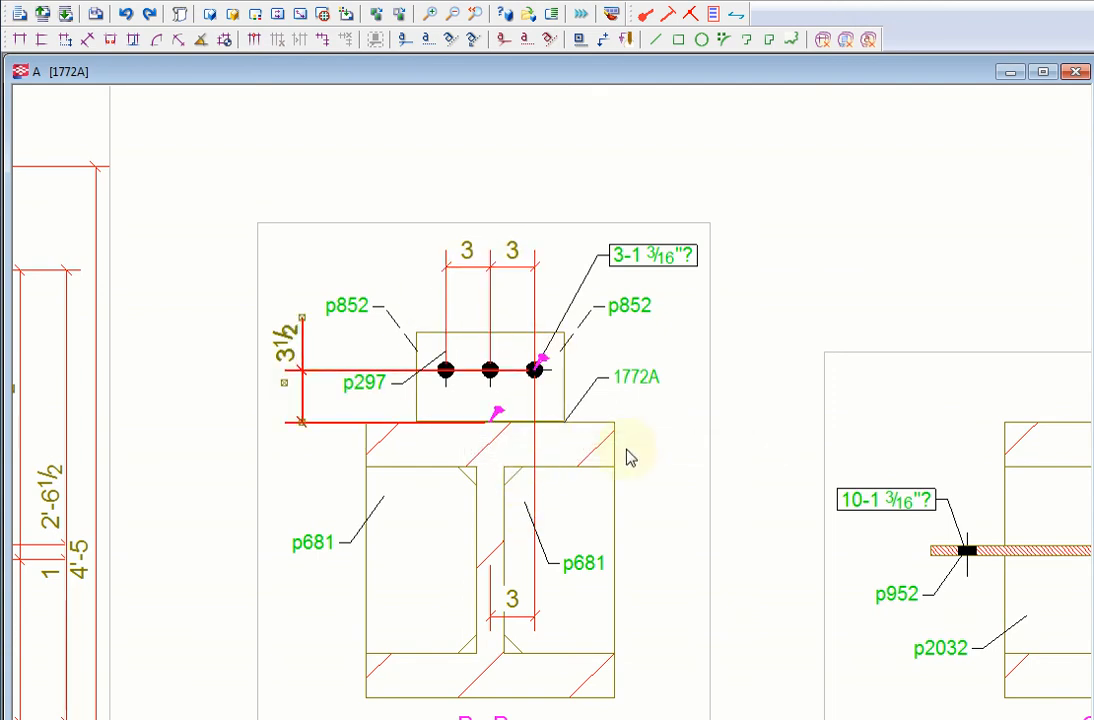
{"action": "left_click", "coordinate": [535, 485]}
{"action": "left_click", "coordinate": [699, 541]}
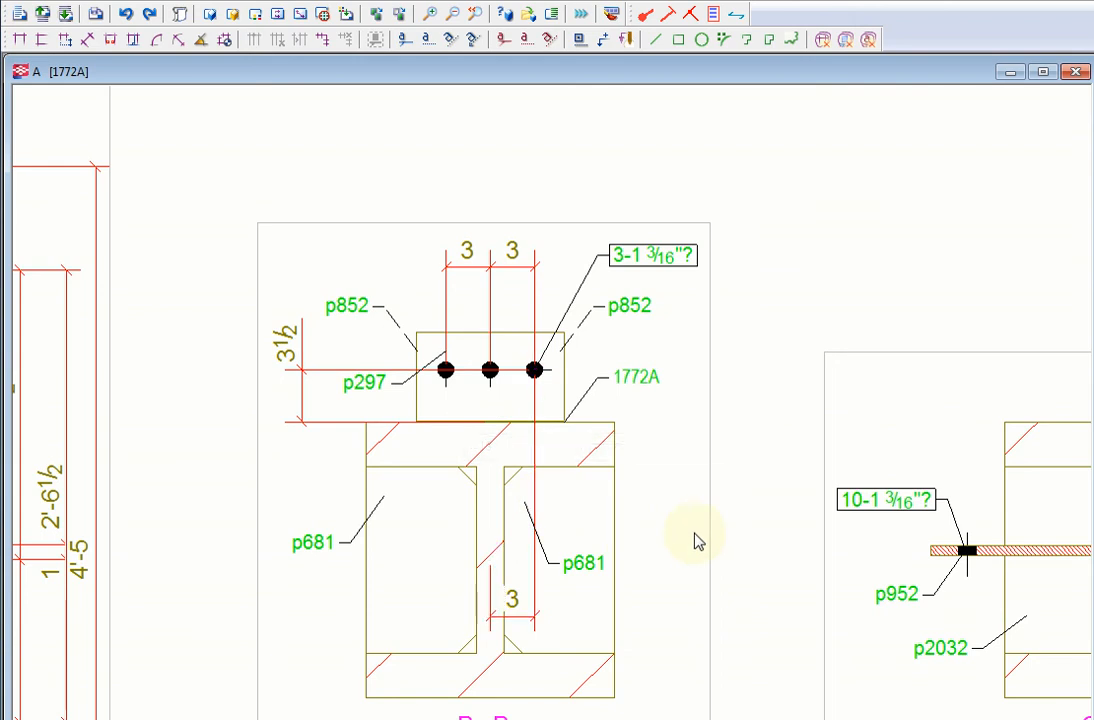
- Move the 1772A part mark in section B-B farther right, away from the plate and the p852 mark
{"action": "left_click", "coordinate": [624, 309]}
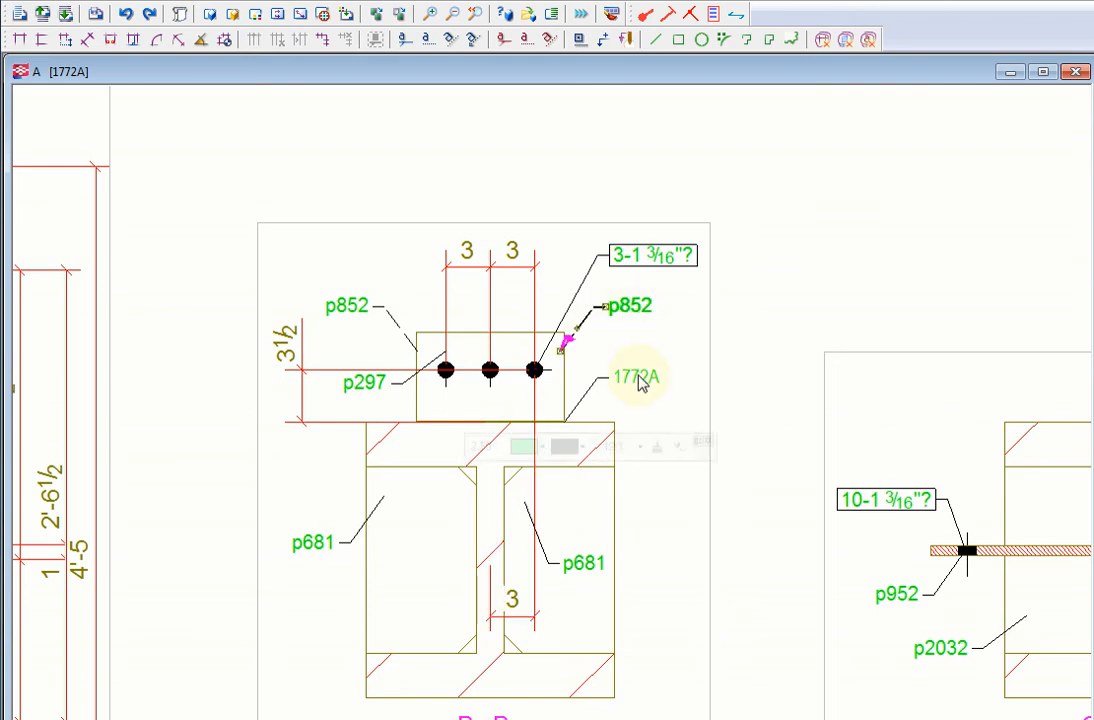
{"action": "left_click", "coordinate": [638, 378]}
{"action": "left_click_drag", "start_coordinate": [612, 382], "coordinate": [668, 384]}
{"action": "left_click", "coordinate": [671, 438]}
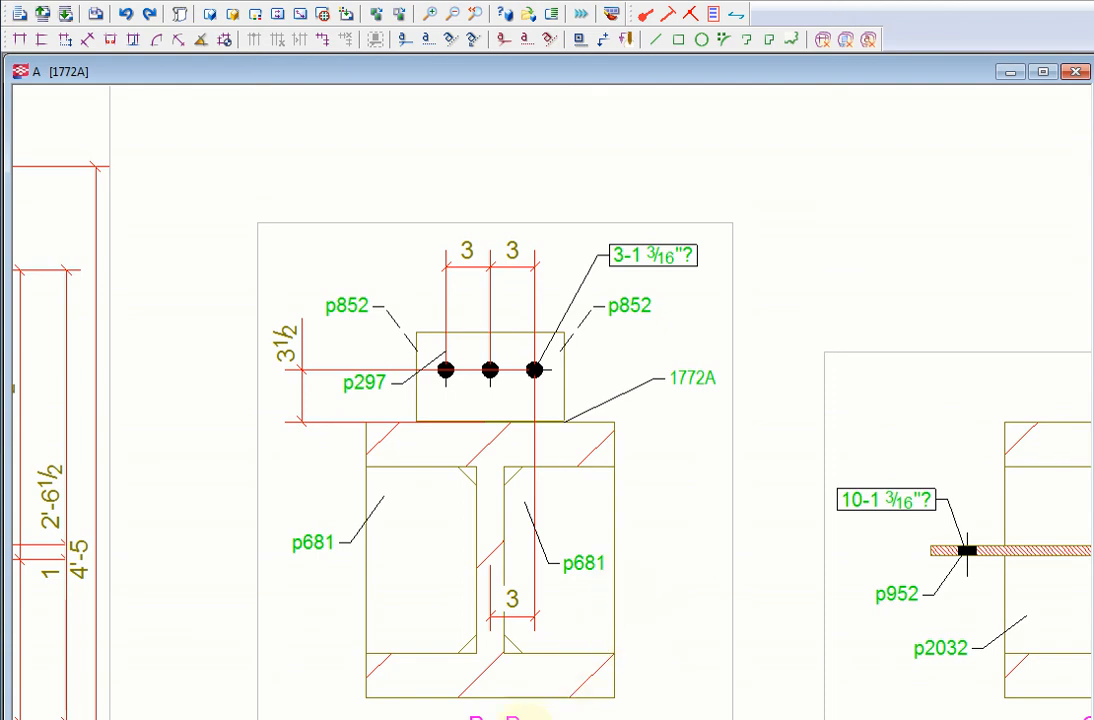
{"action": "scroll", "coordinate": [611, 648], "scroll_direction": "down", "scroll_amount": 1}
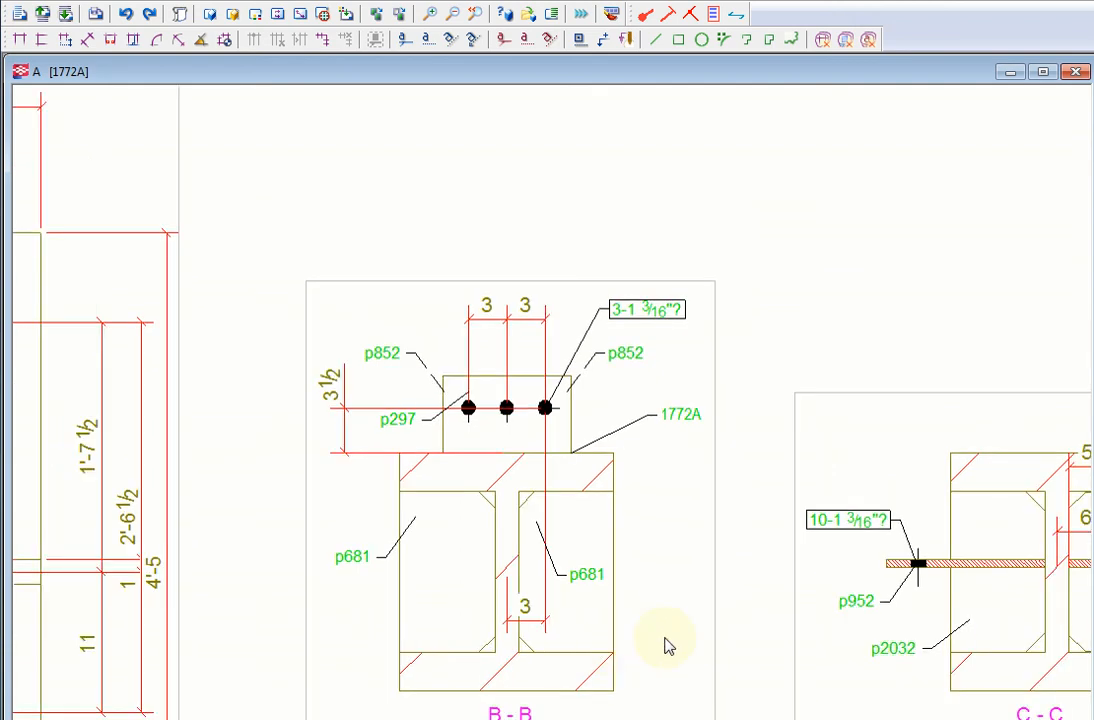
{"action": "middle_click_drag", "start_coordinate": [665, 637], "coordinate": [617, 578]}
{"action": "middle_click_drag", "start_coordinate": [646, 613], "coordinate": [661, 567]}
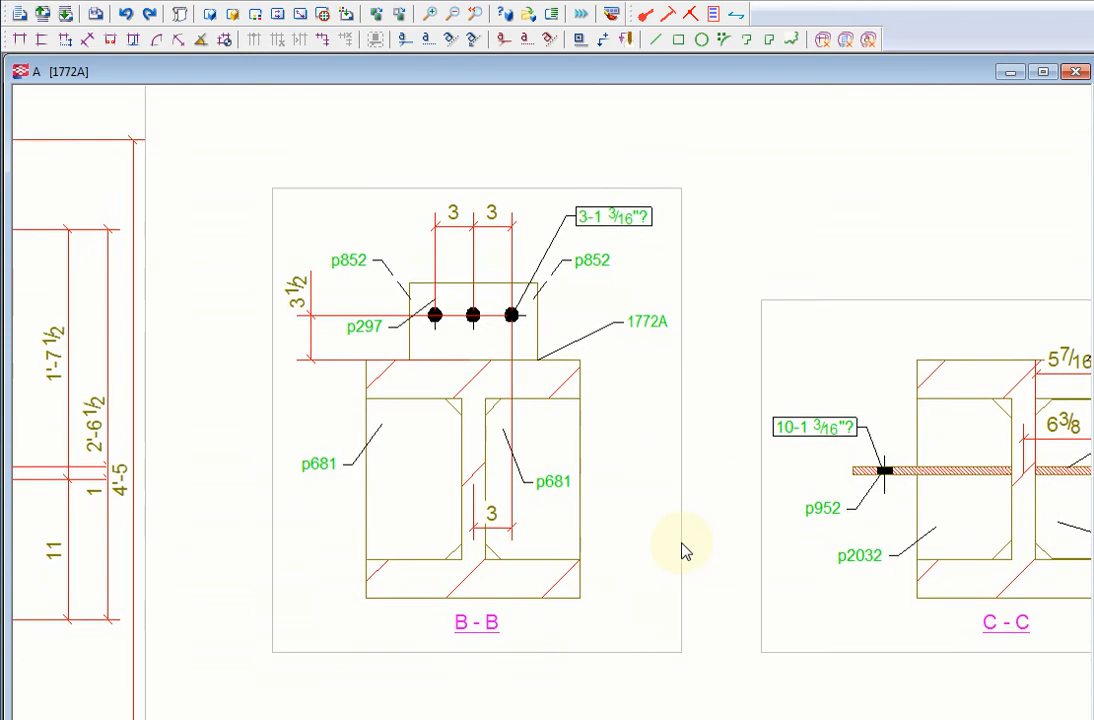
{"action": "scroll", "coordinate": [681, 543], "scroll_direction": "down", "scroll_amount": 1}
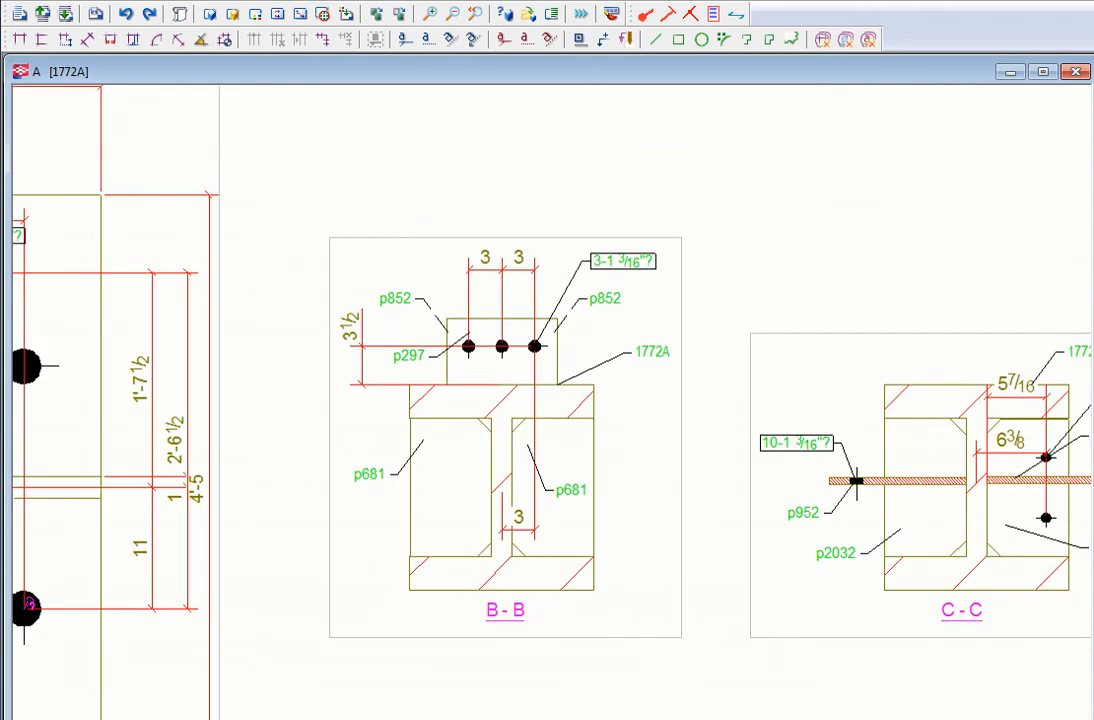